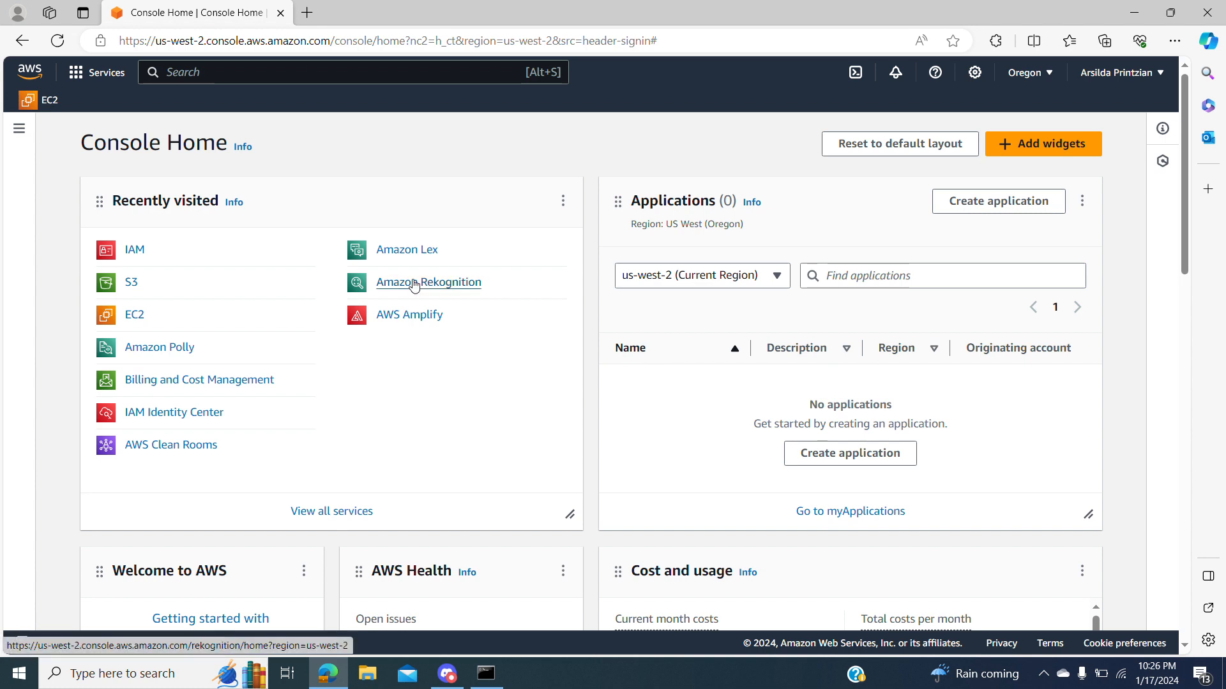
Open the S3 service from the Storage category and look inside the my-aws-tst bucket, returning to the bucket list.
left_click(74, 72)
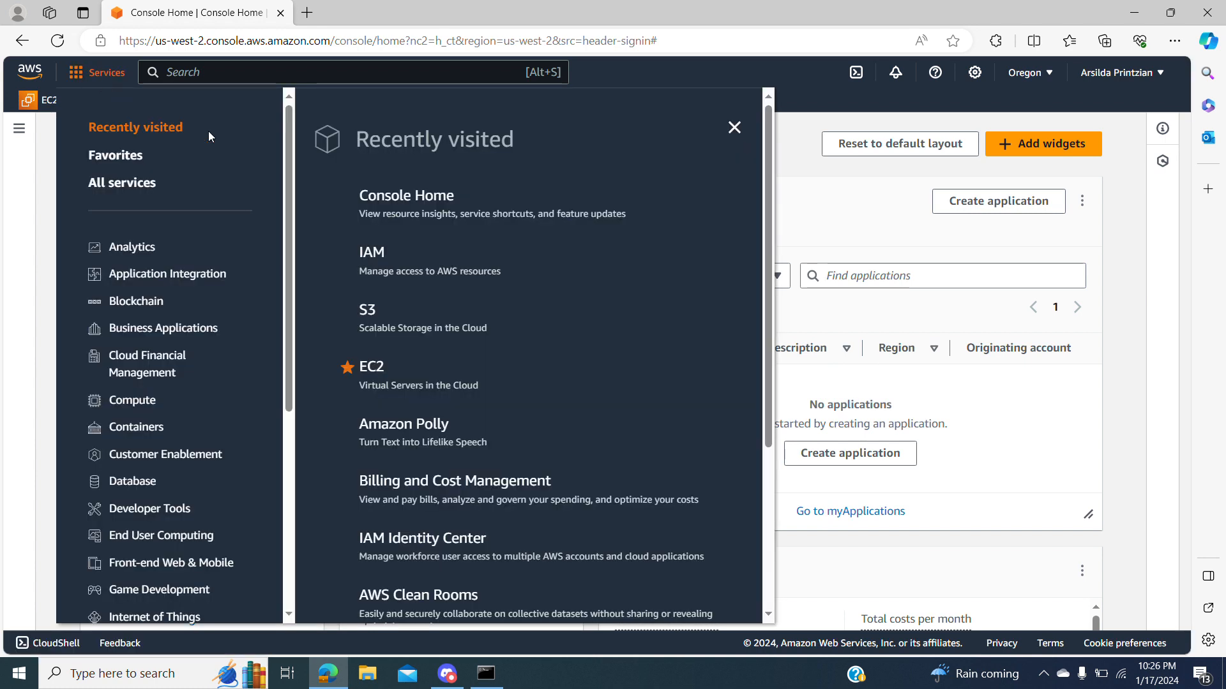
left_click_drag(282, 180, 298, 422)
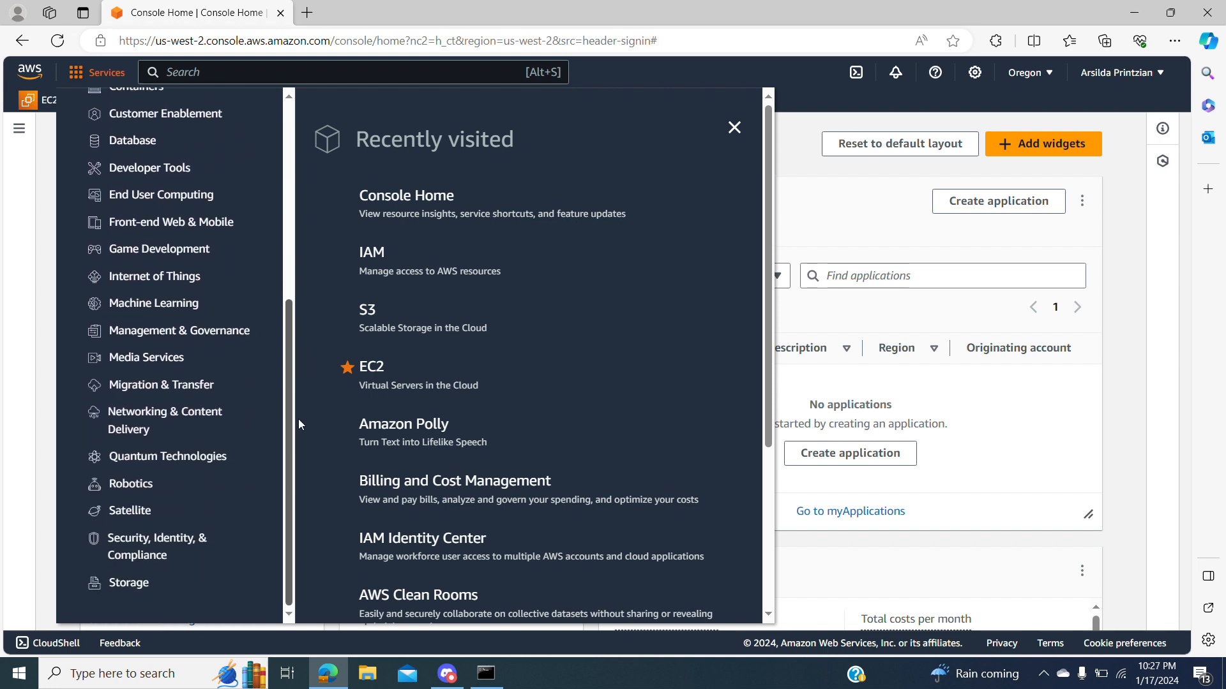
left_click(119, 592)
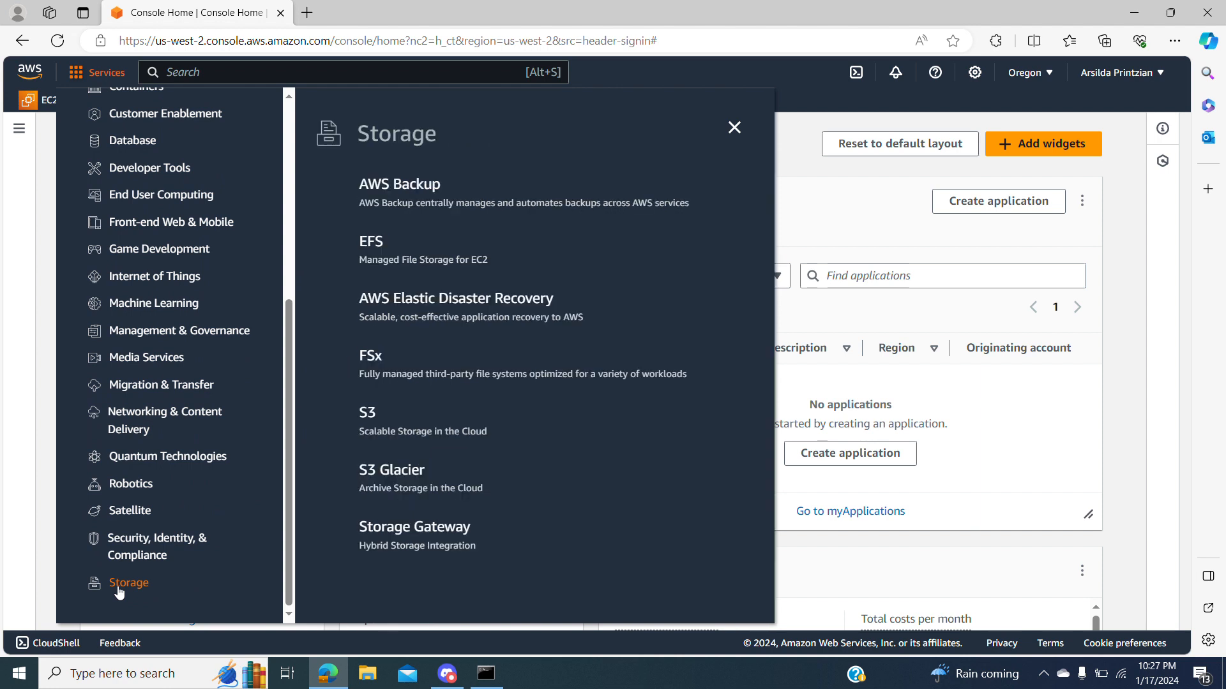
left_click(371, 429)
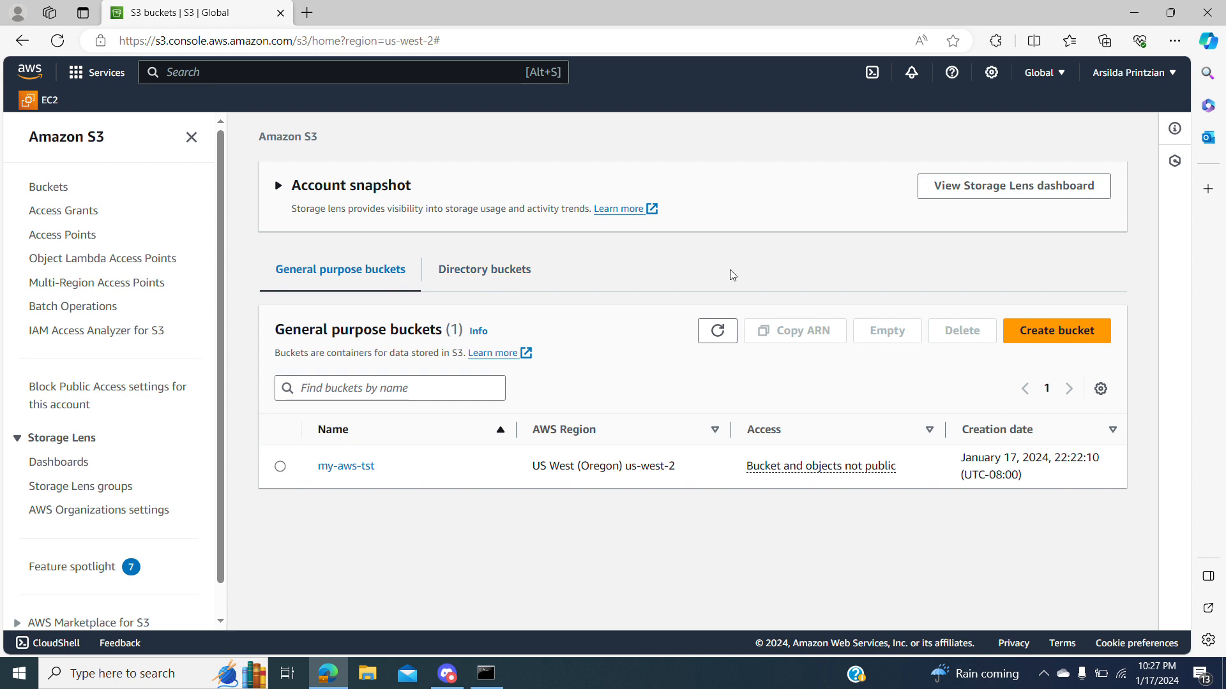
left_click(359, 469)
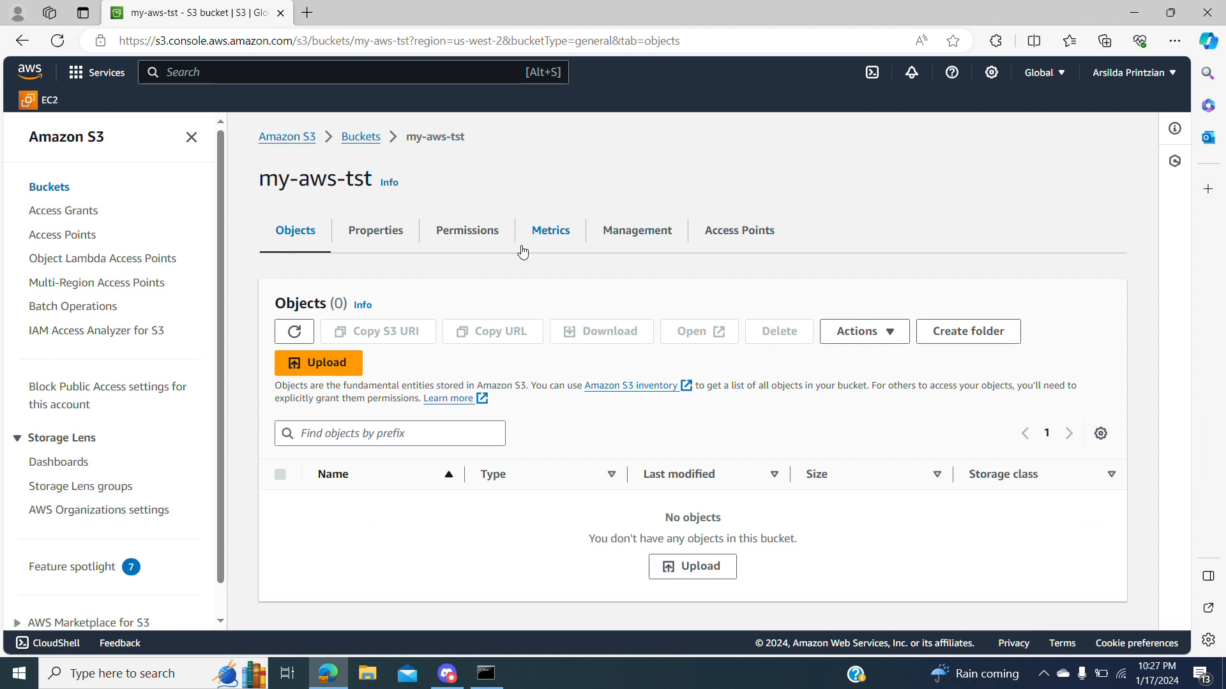
left_click(23, 40)
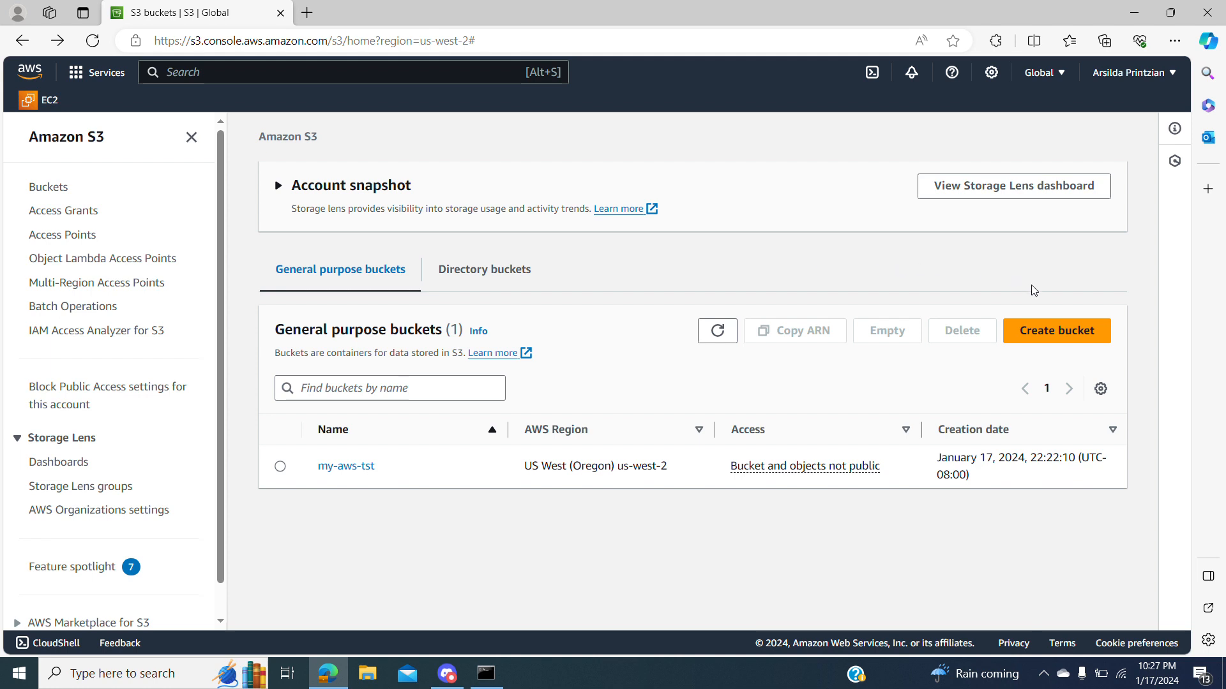
Start creating a general purpose bucket in US West (Oregon) us-west-2 and name it test-awstuturial.
left_click(1045, 335)
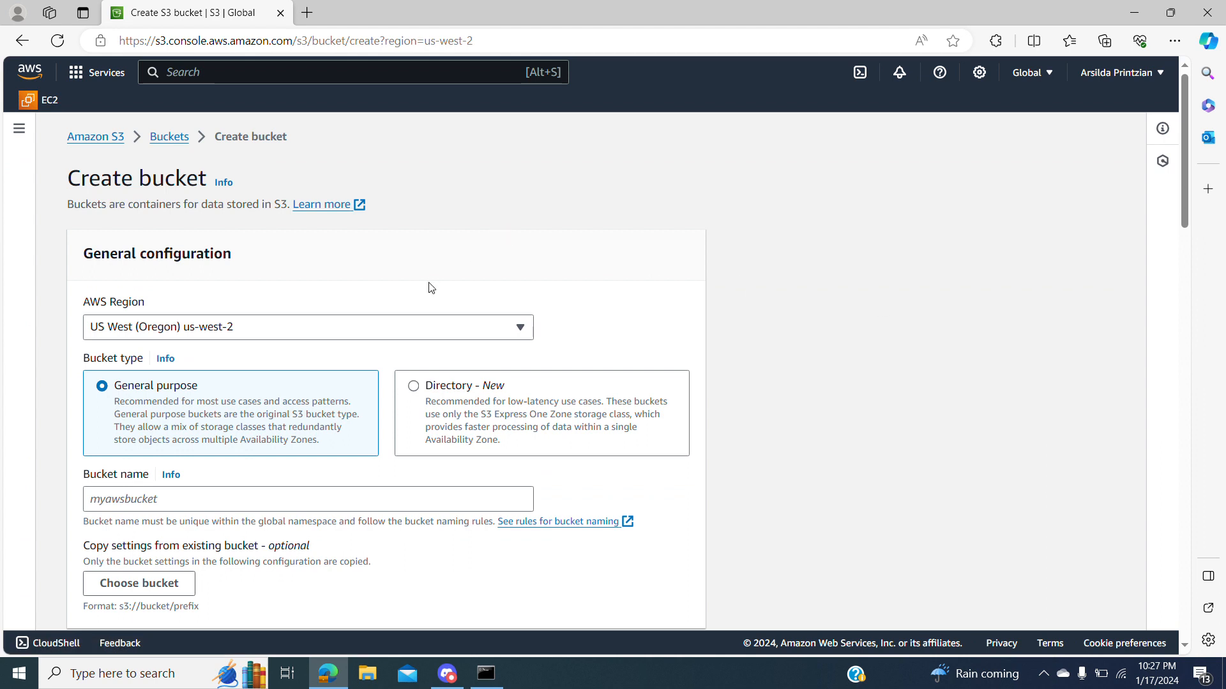
left_click(392, 331)
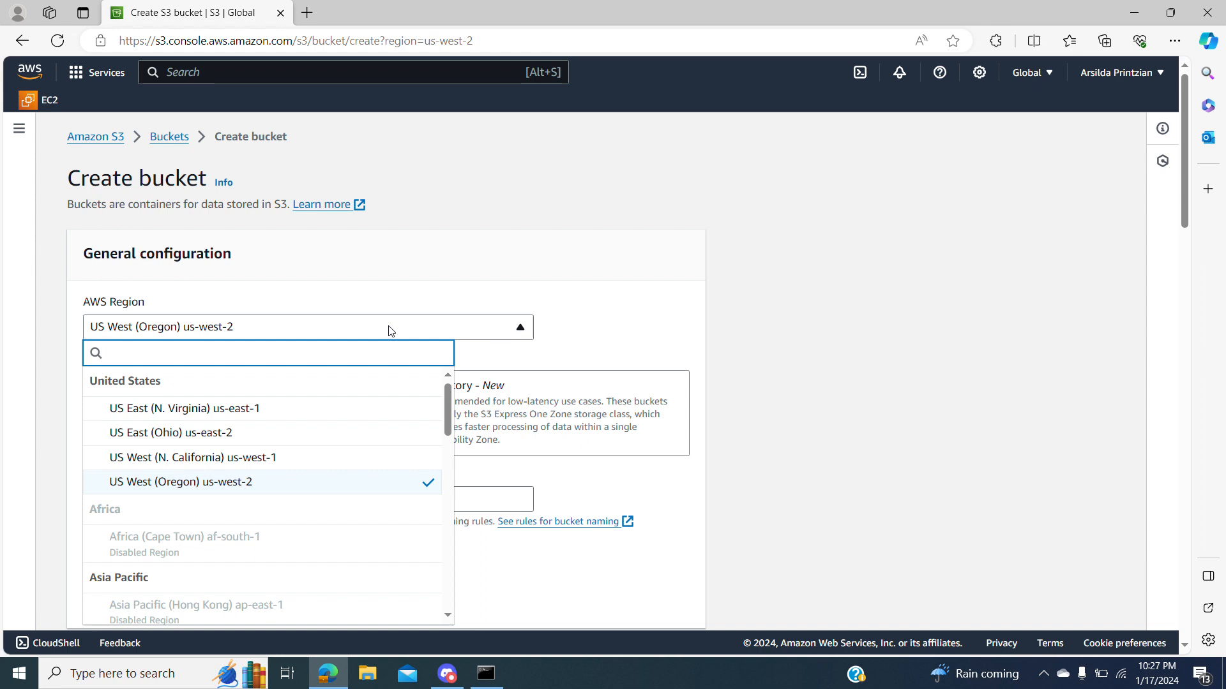
left_click(470, 273)
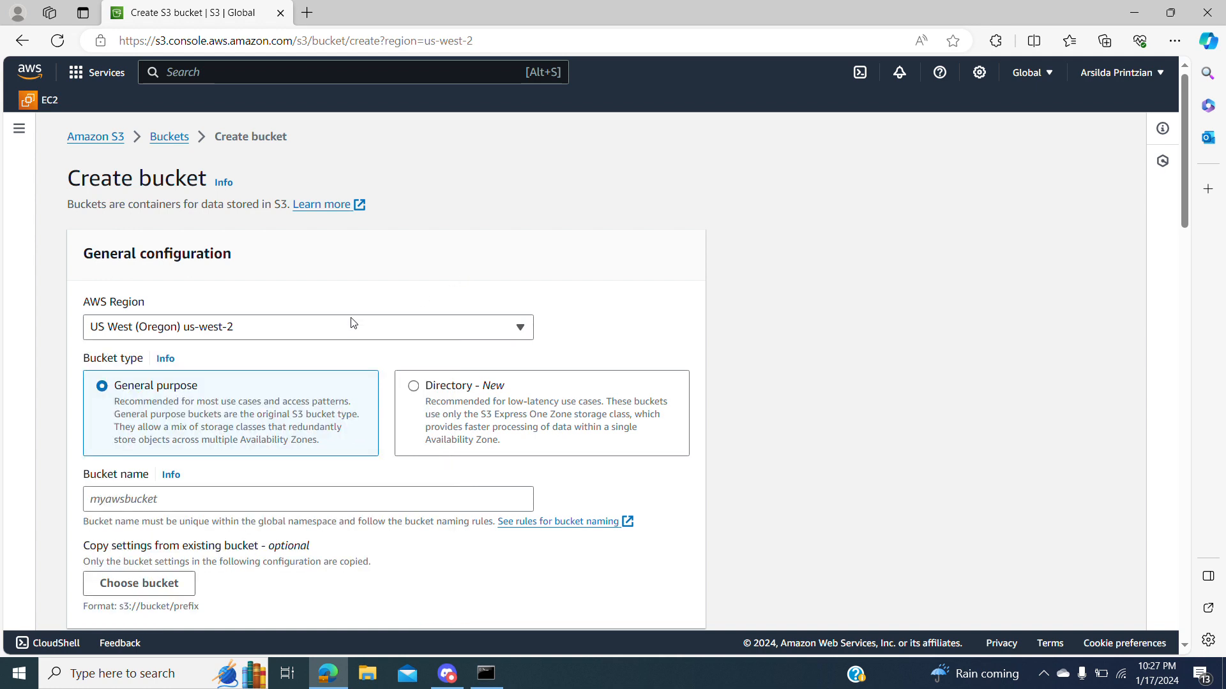
left_click(398, 502)
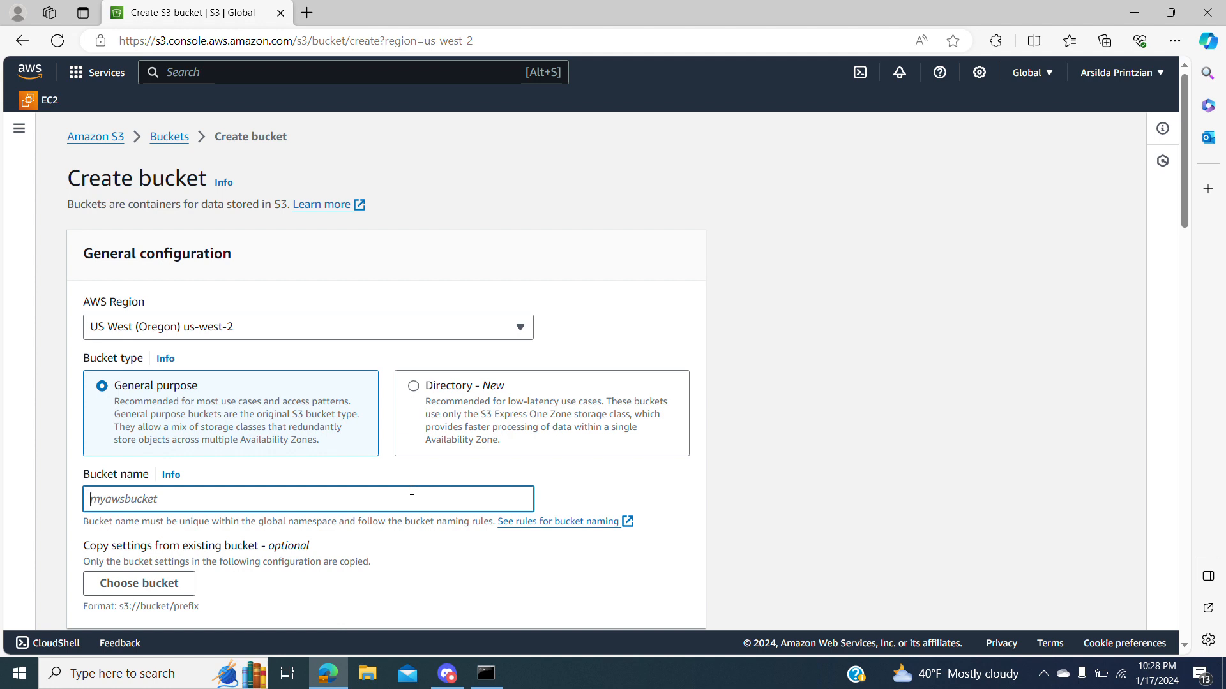
type("te")
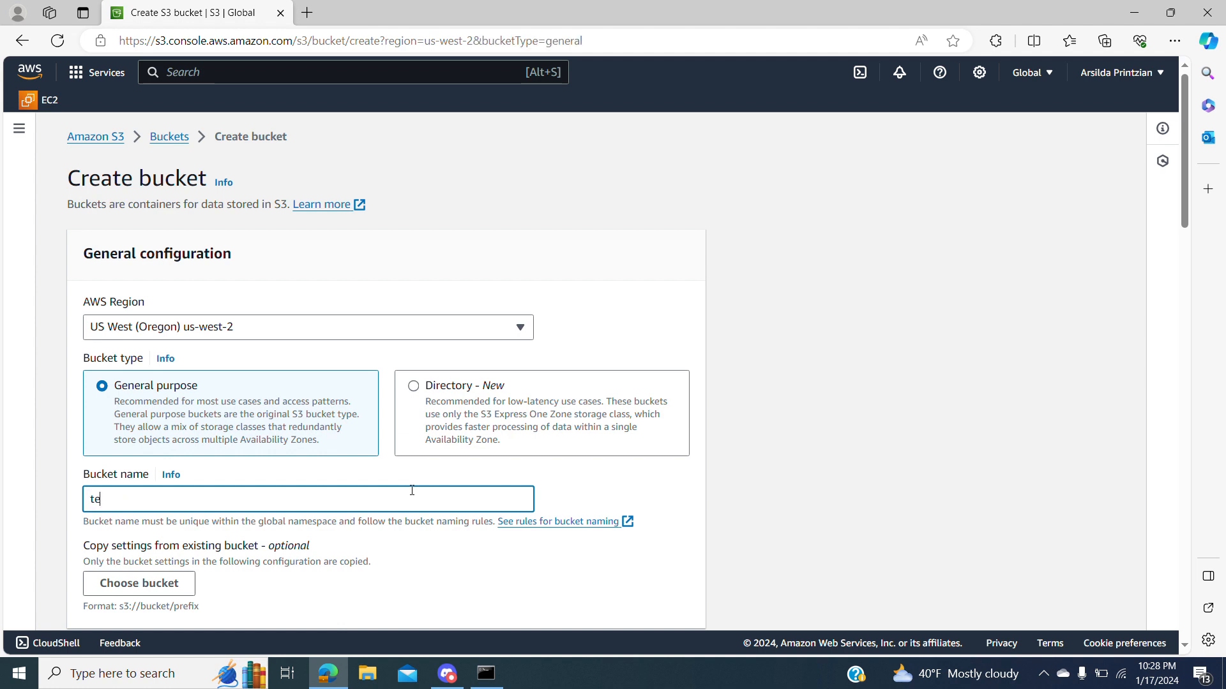
type("st-awstuturial")
left_click(579, 594)
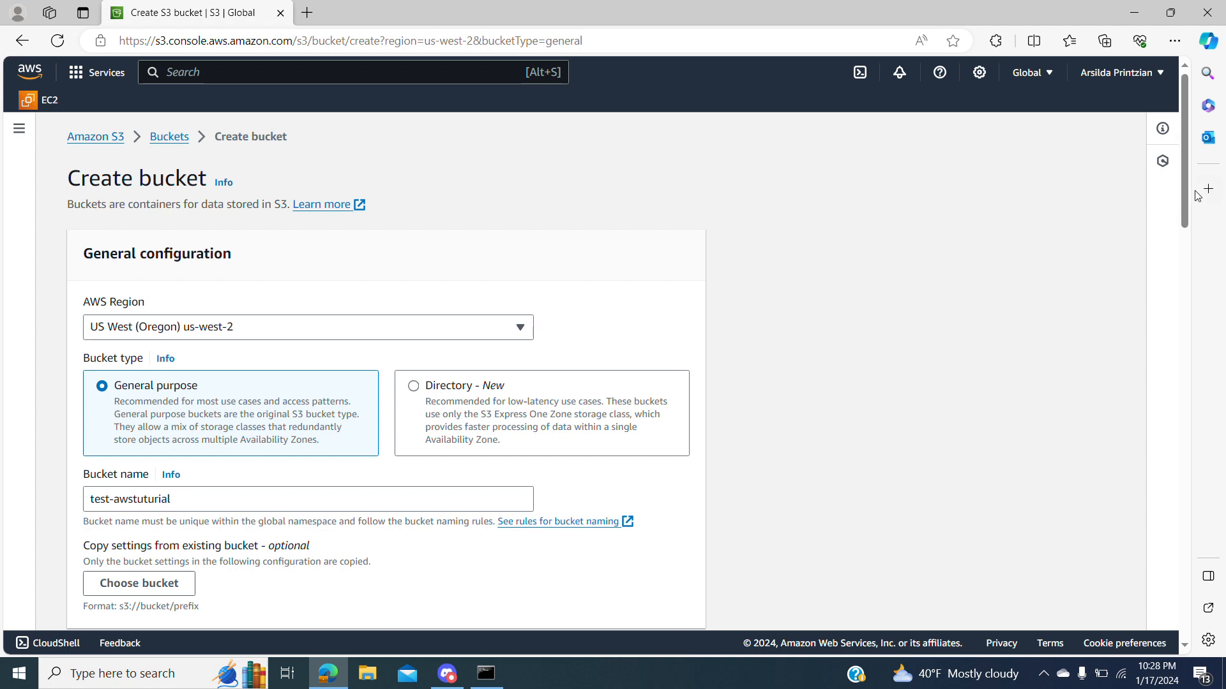
Try turning off Block all public access for the new bucket and switch the block back on.
left_click_drag(1184, 203, 1191, 293)
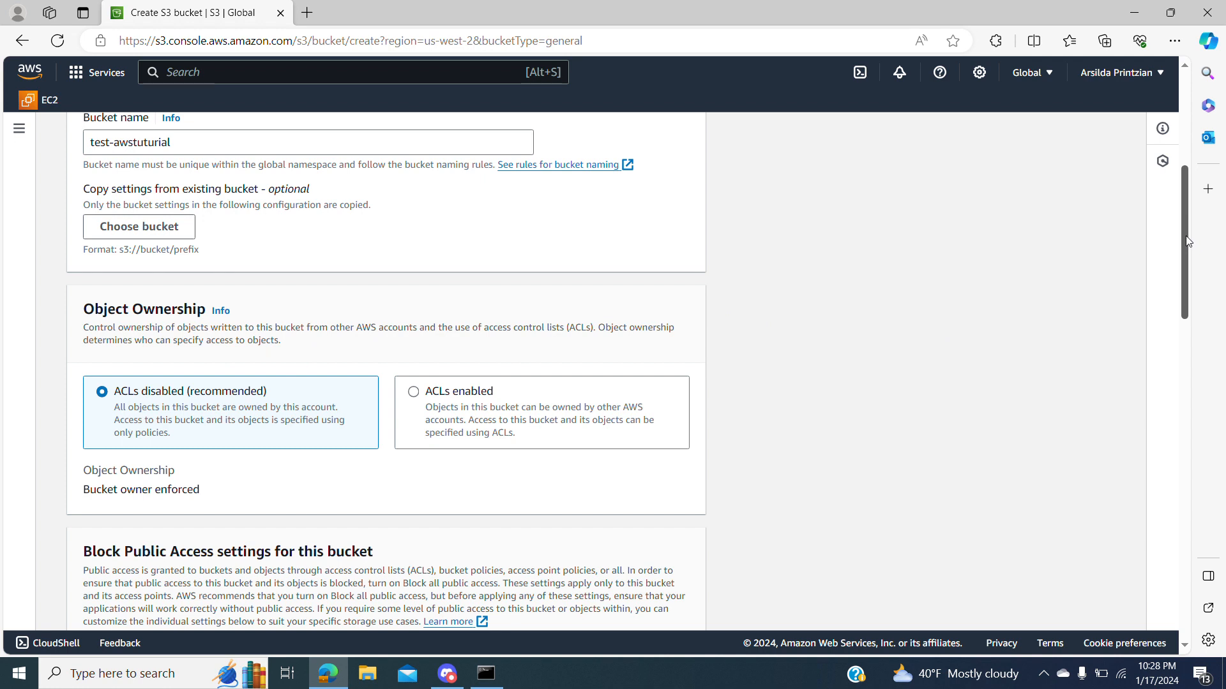
left_click_drag(1188, 241, 1191, 304)
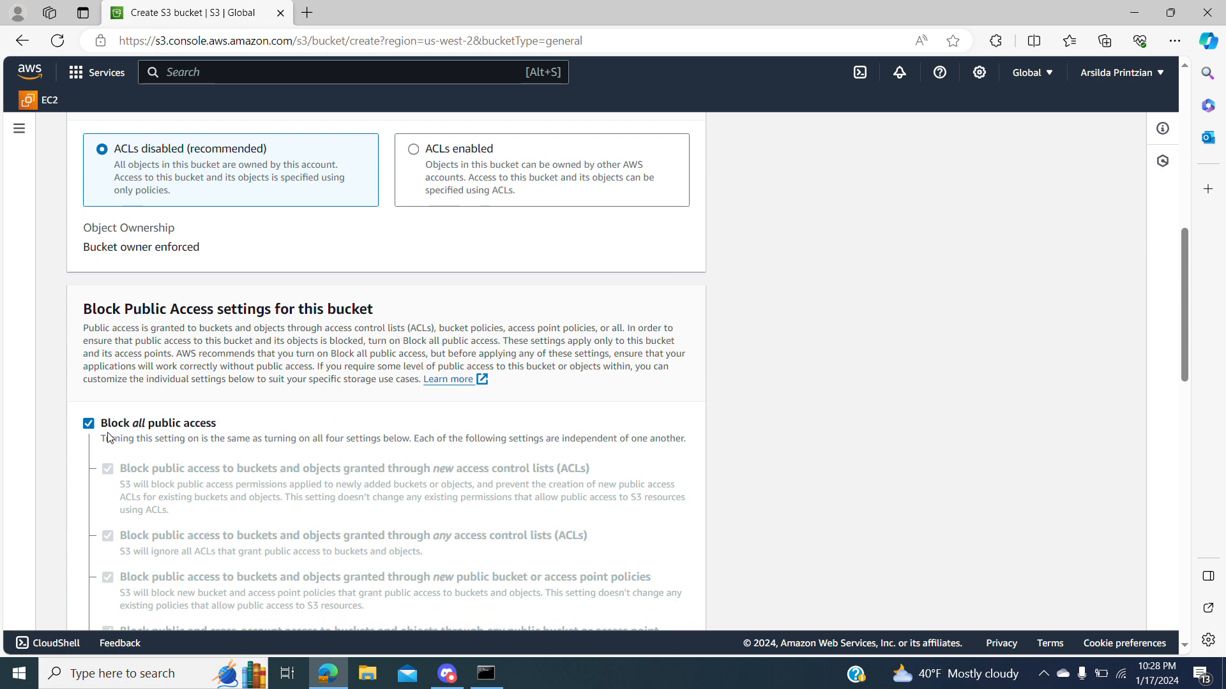
left_click(88, 423)
left_click(89, 424)
left_click(88, 424)
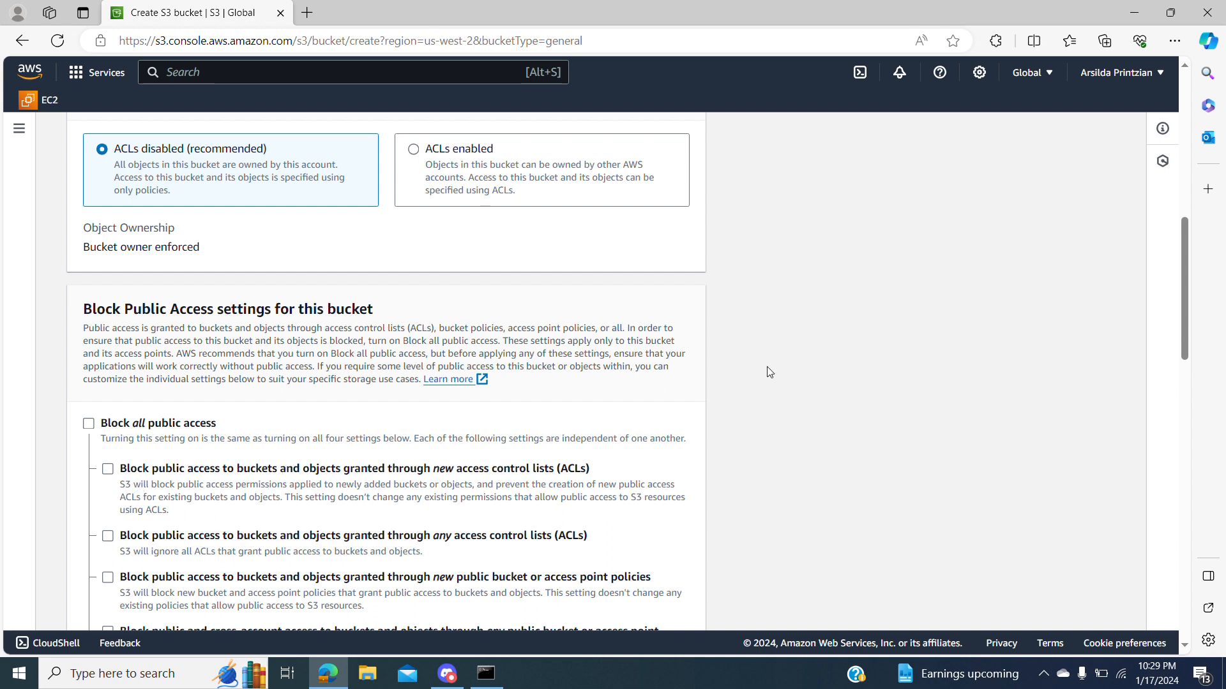
left_click_drag(1184, 267, 1185, 308)
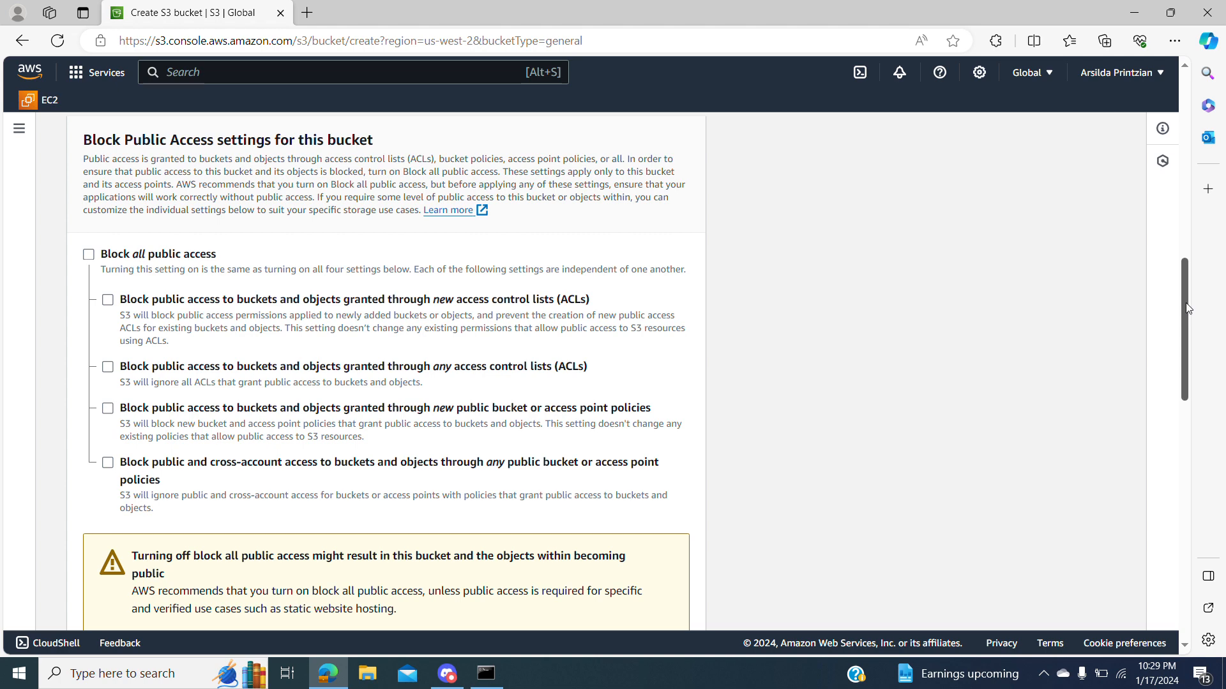
left_click(88, 255)
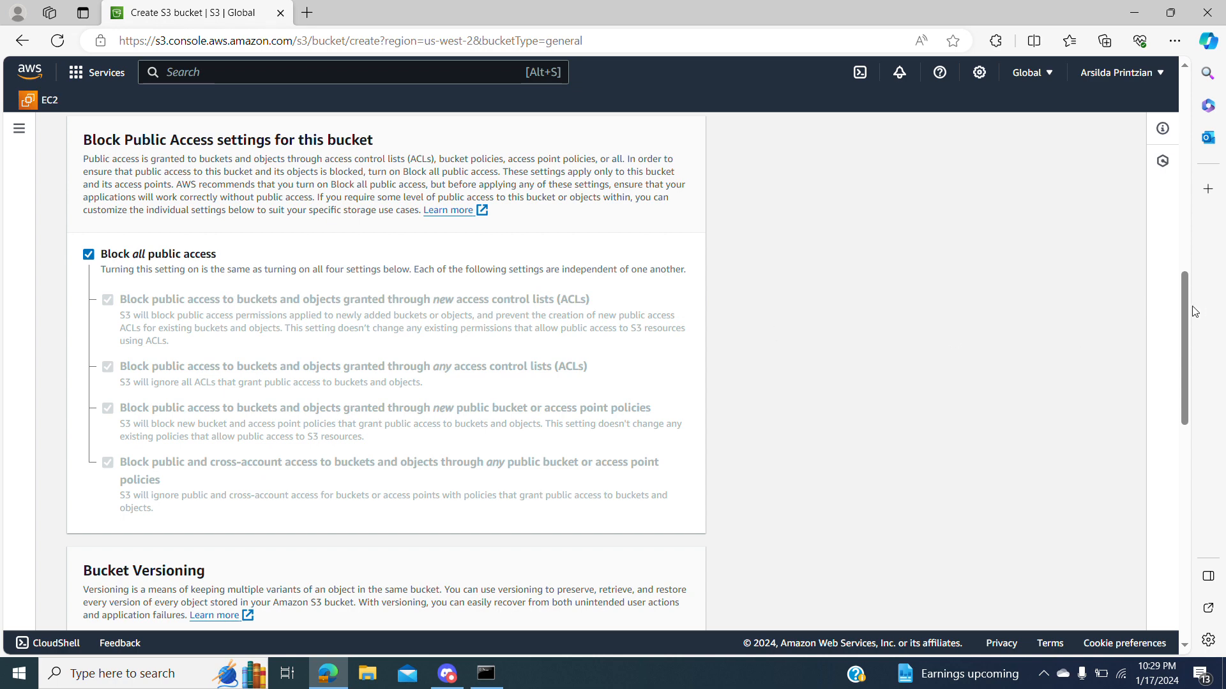
Create the bucket with the default versioning and encryption settings and open test-awstuturial from the bucket list.
left_click_drag(1185, 305, 1182, 526)
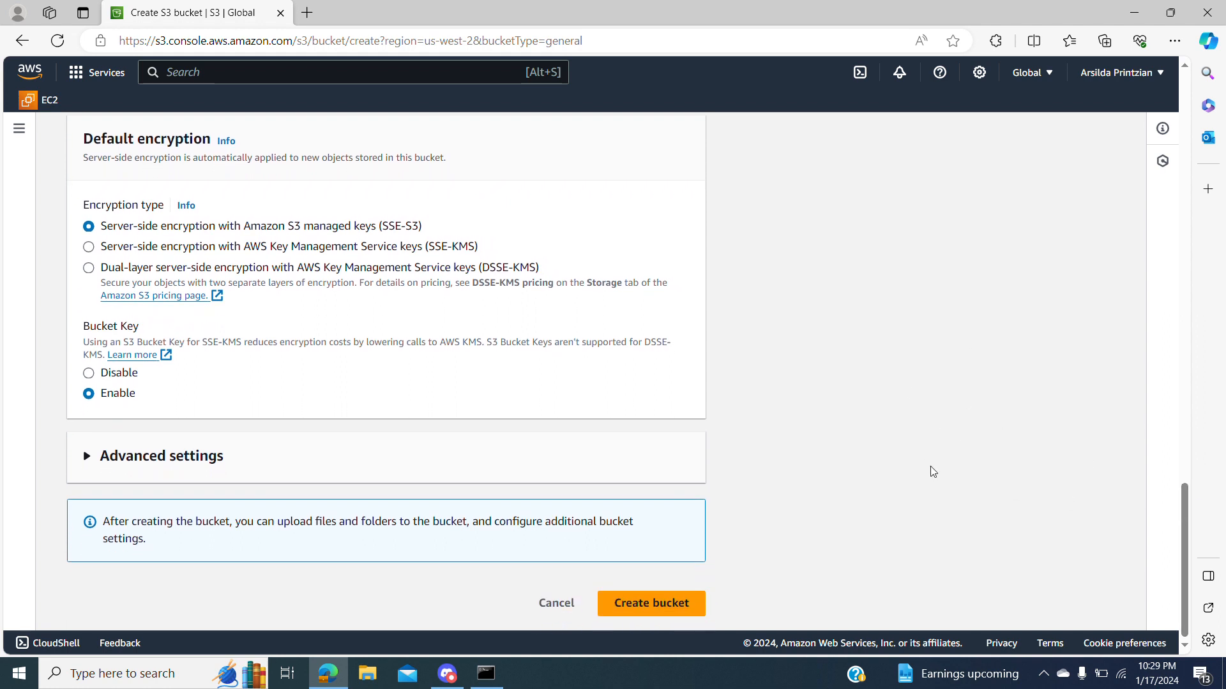
left_click(623, 606)
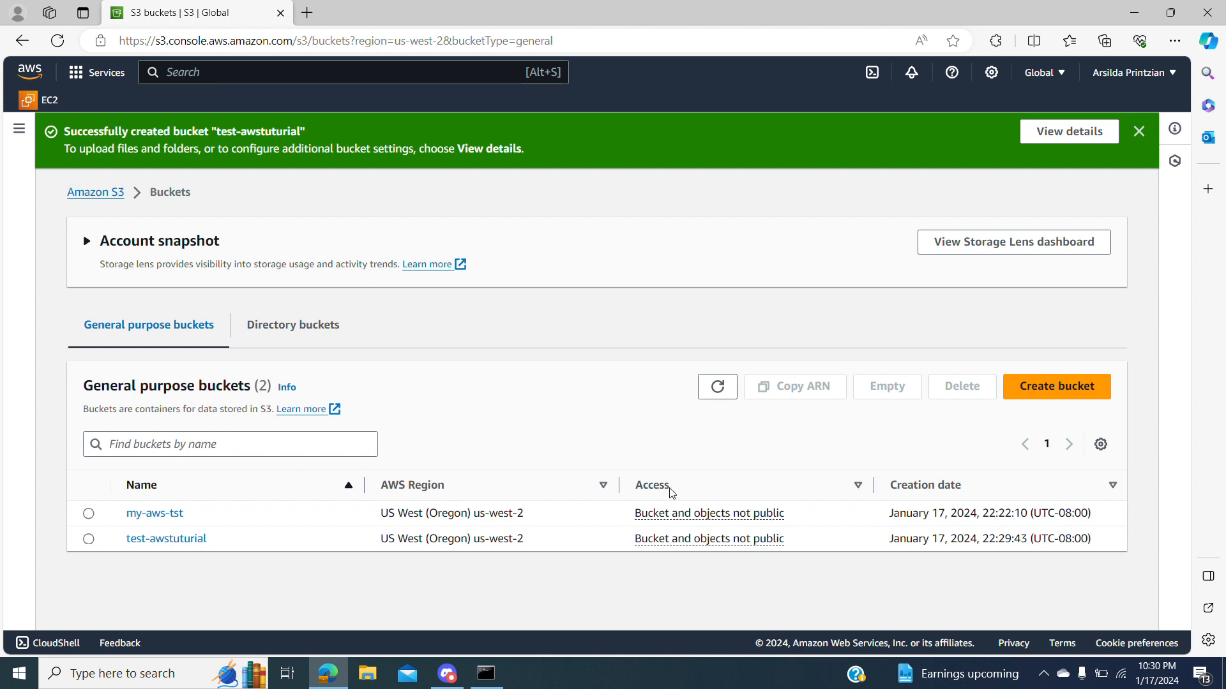
left_click(89, 515)
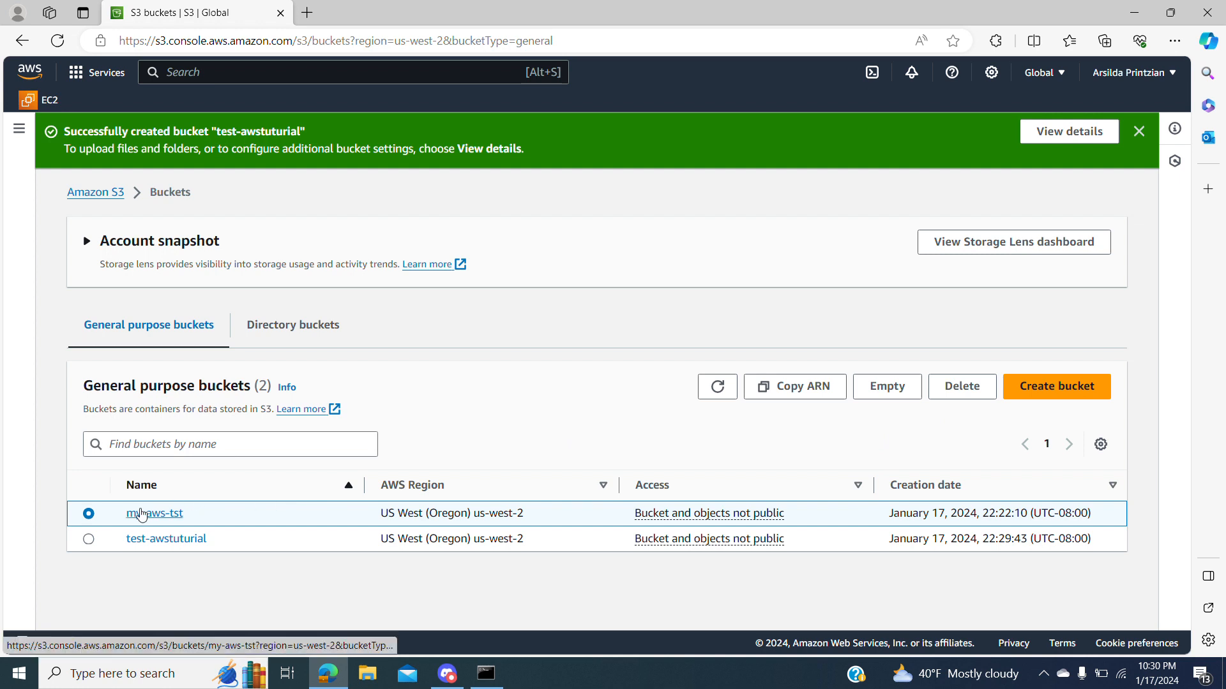
left_click(89, 538)
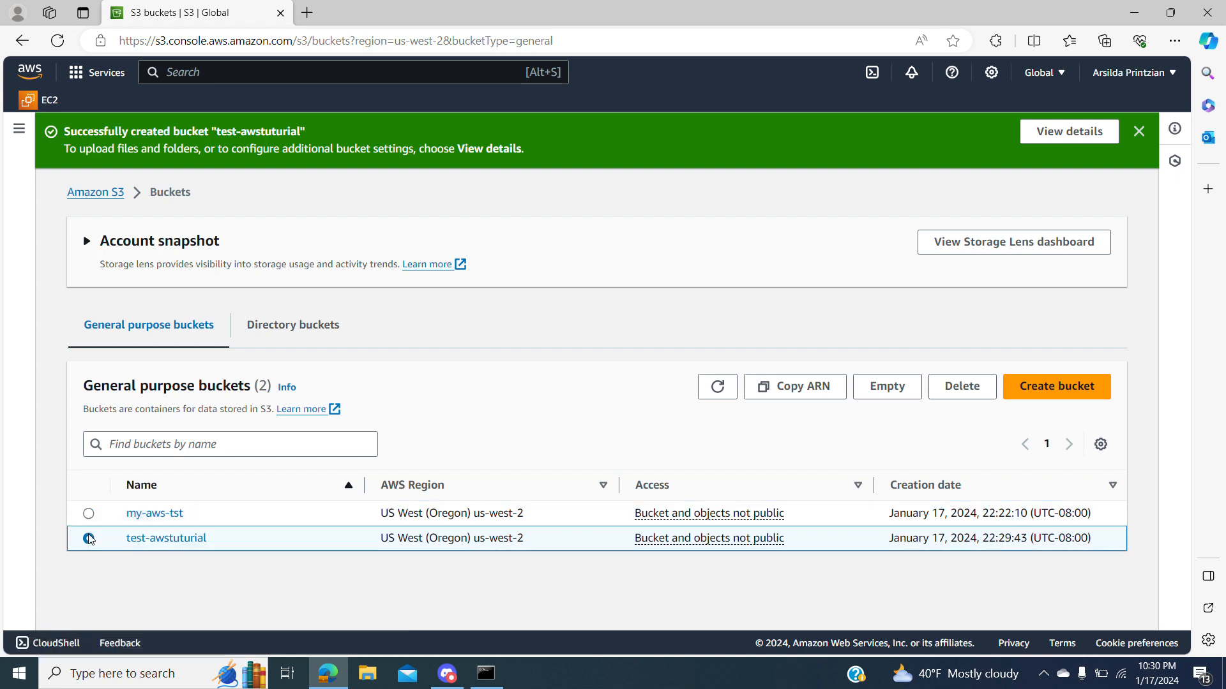
left_click(166, 539)
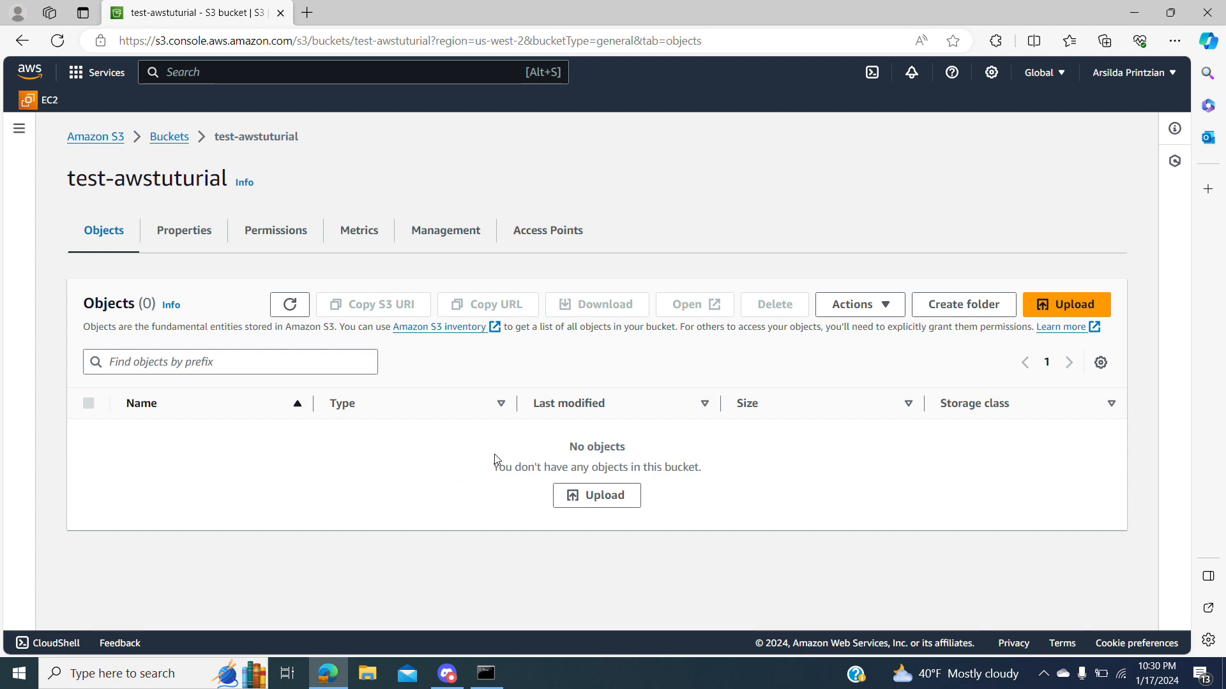
Review the properties and permissions of the test-awstuturial bucket and return to its objects.
left_click(190, 225)
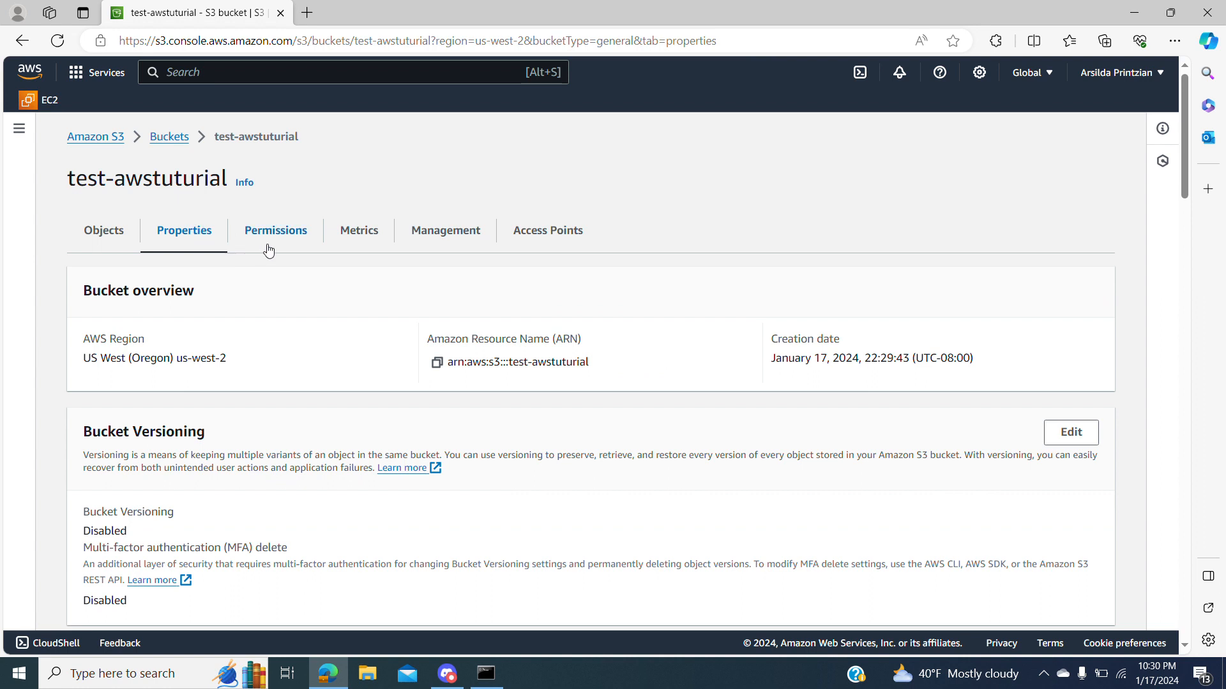
left_click(268, 249)
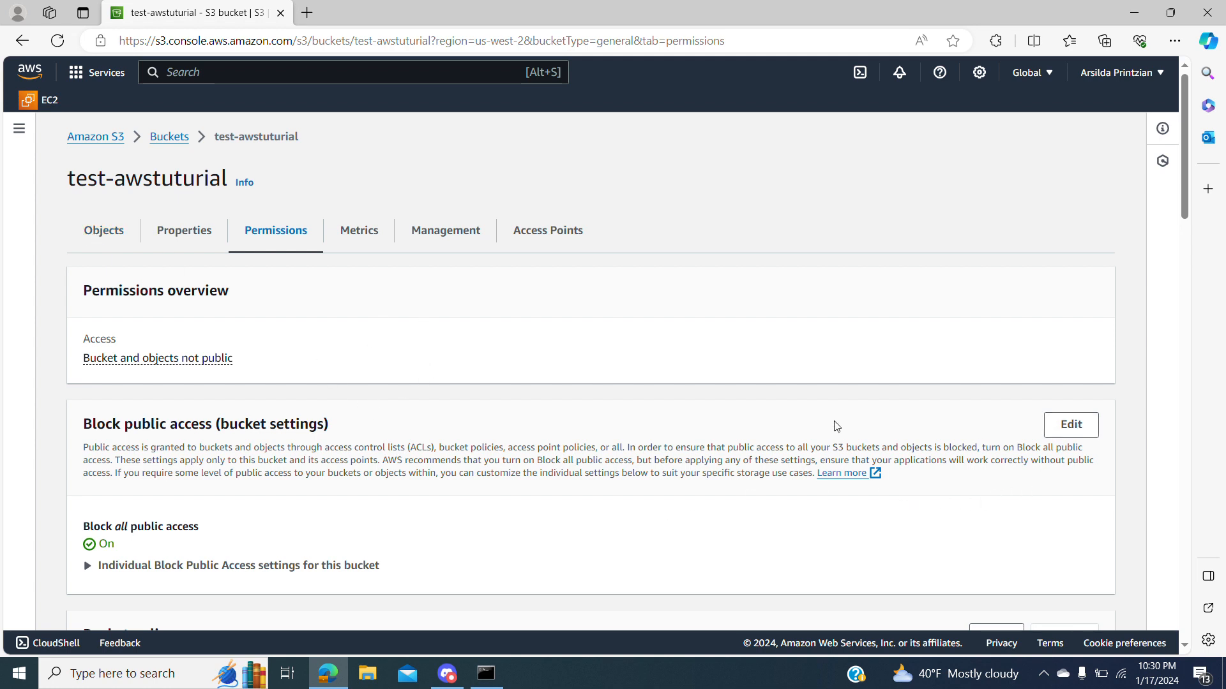
left_click(127, 236)
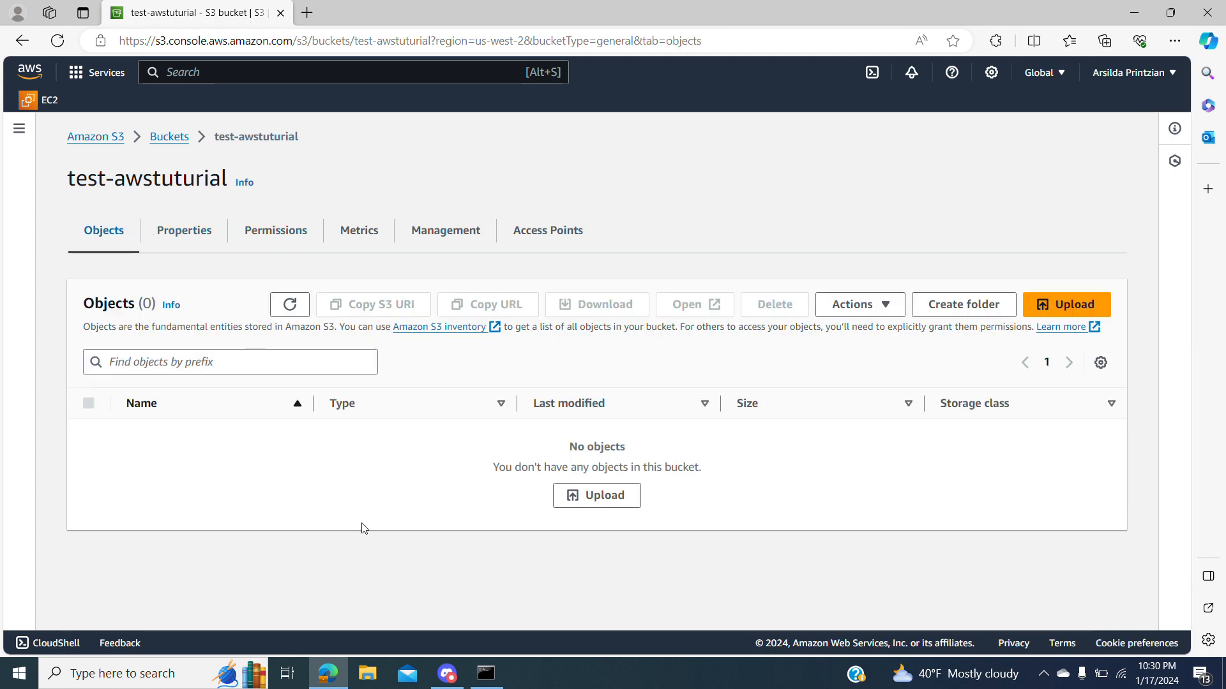
Start an upload to the bucket and add "Configuring a website on an Apache web server involves several steps.docx" from the Desktop.
left_click(588, 505)
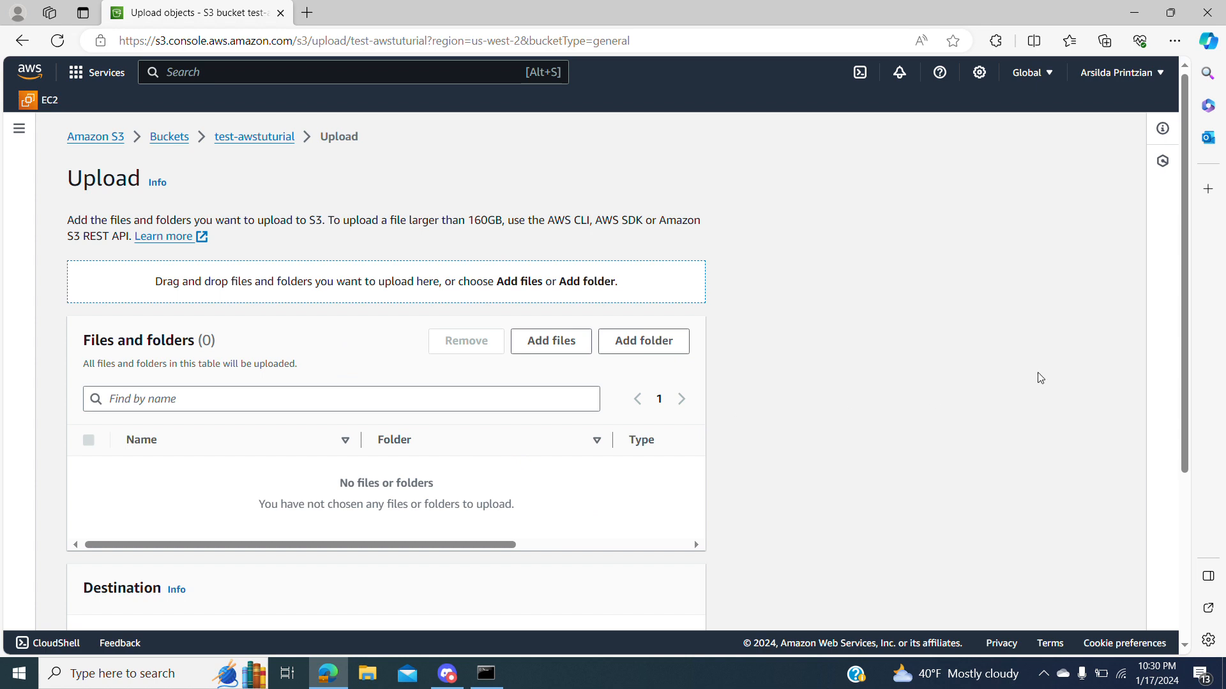
left_click_drag(1191, 296, 1190, 385)
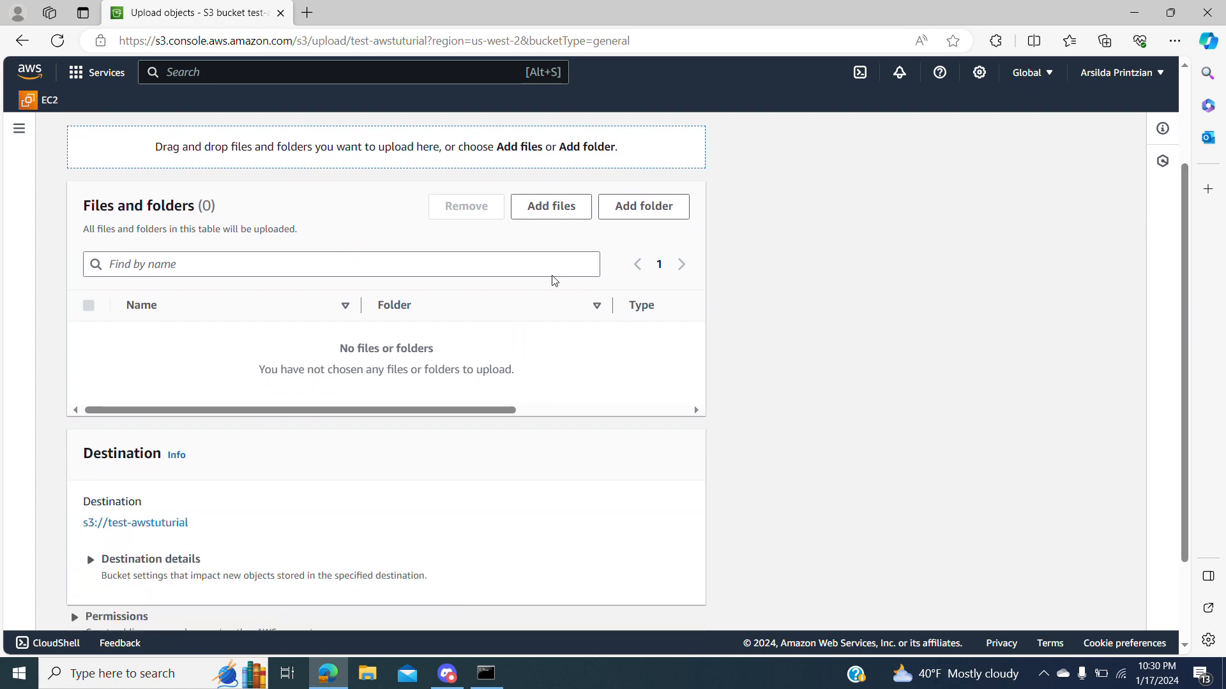
left_click(538, 217)
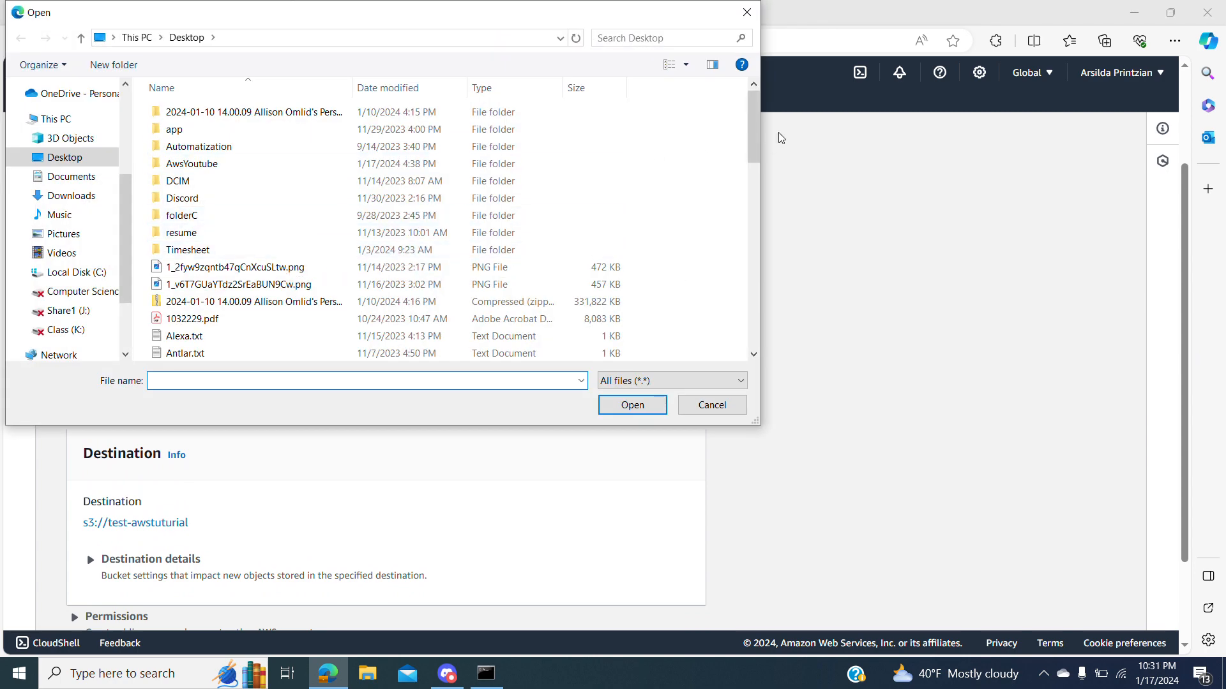
left_click_drag(753, 146, 755, 216)
left_click(510, 281)
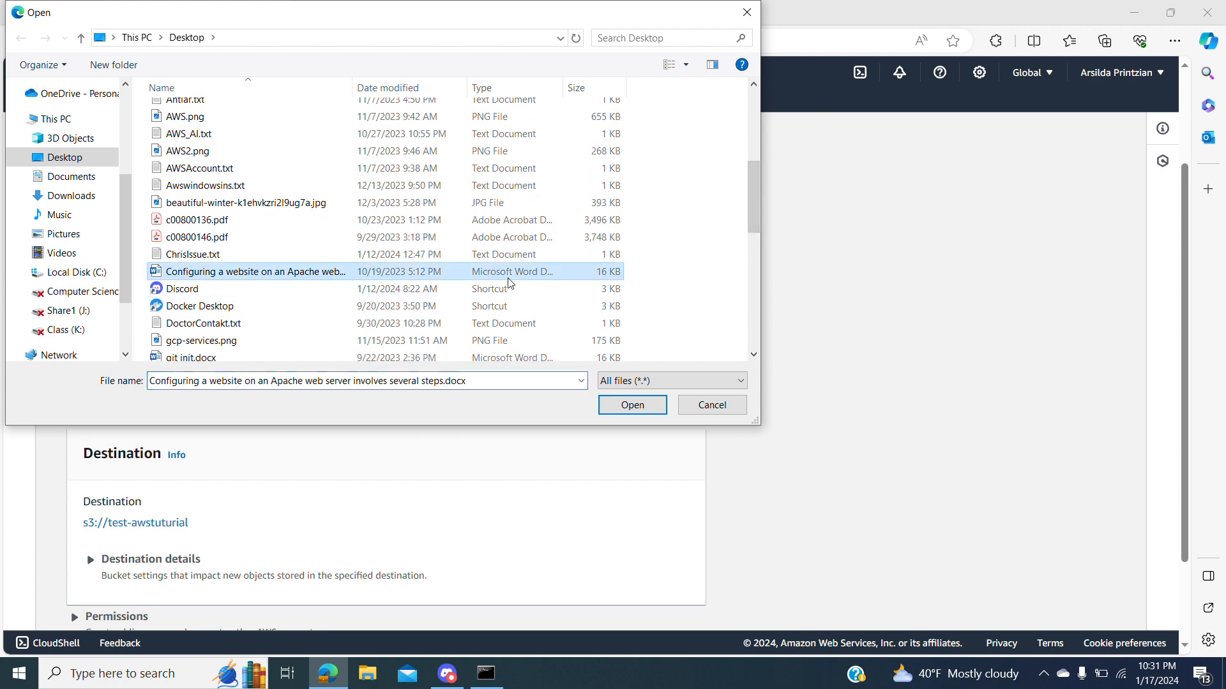
left_click(632, 405)
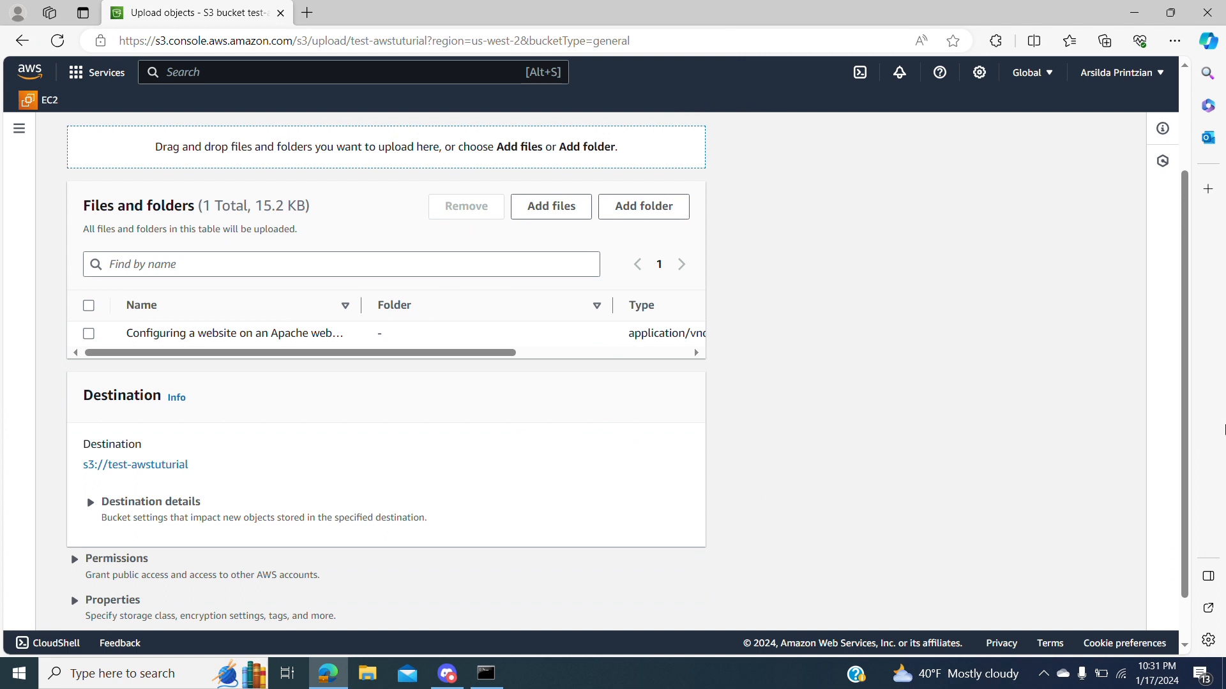
Upload the added Word document and open the destination bucket s3://test-awstuturial from the upload summary.
left_click_drag(1189, 407, 1191, 425)
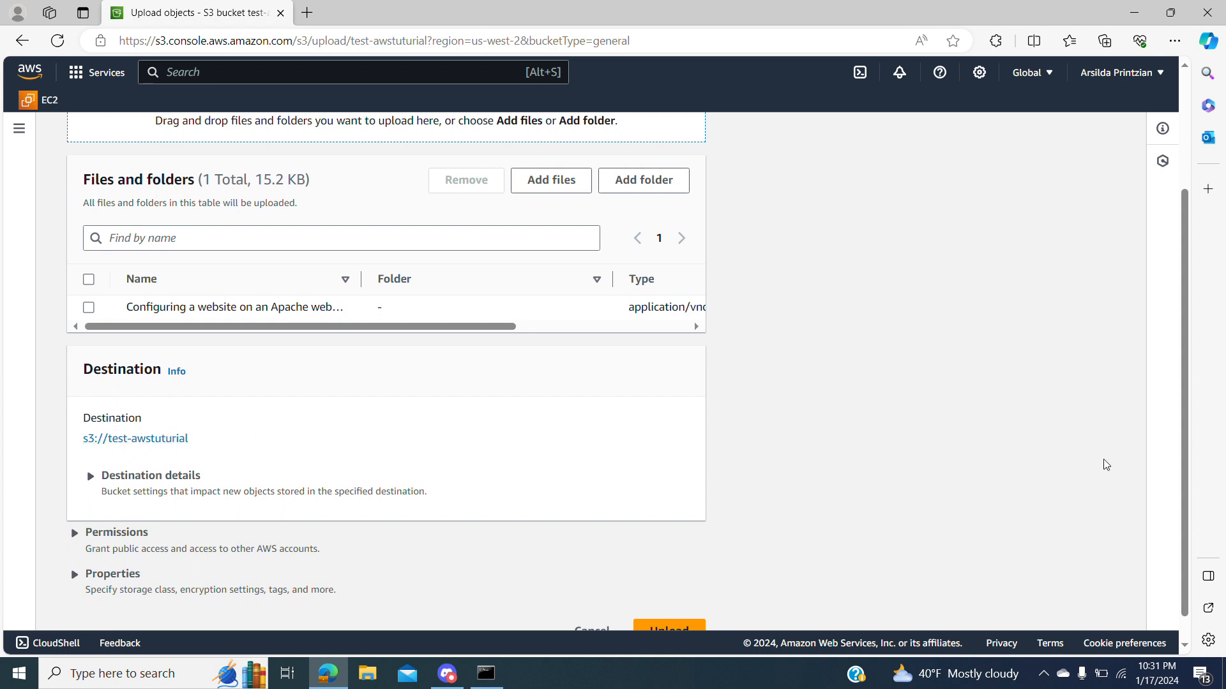
scroll(1185, 413, "down", 1)
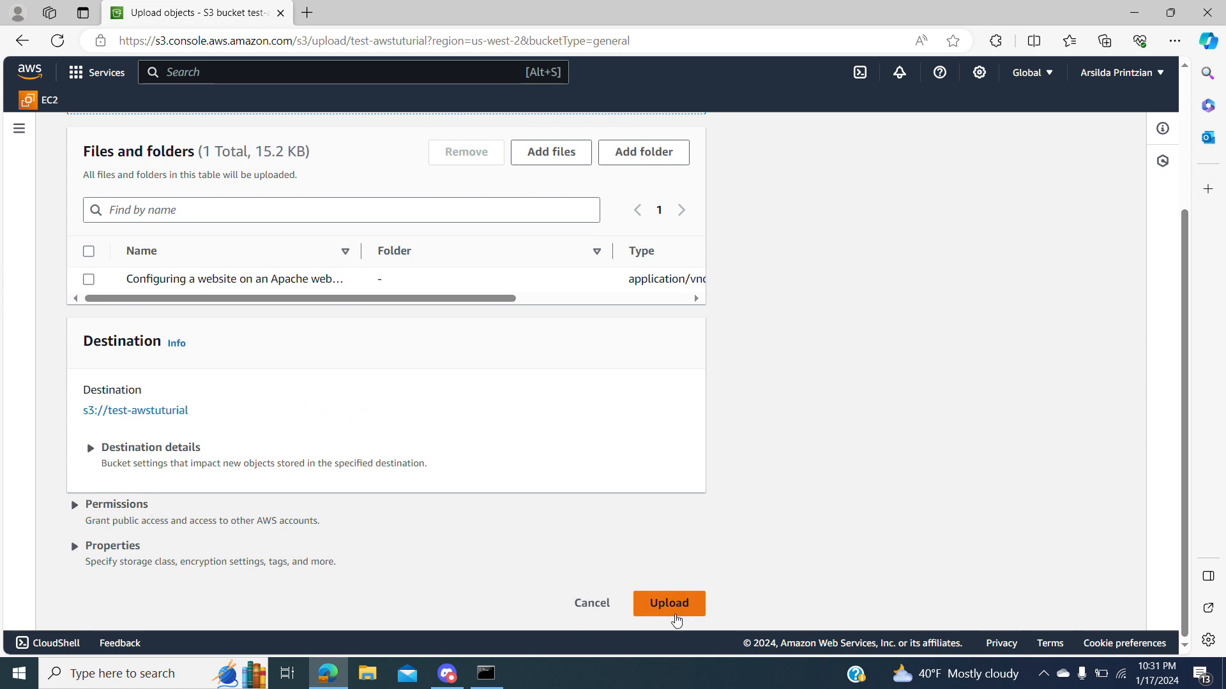
left_click(672, 610)
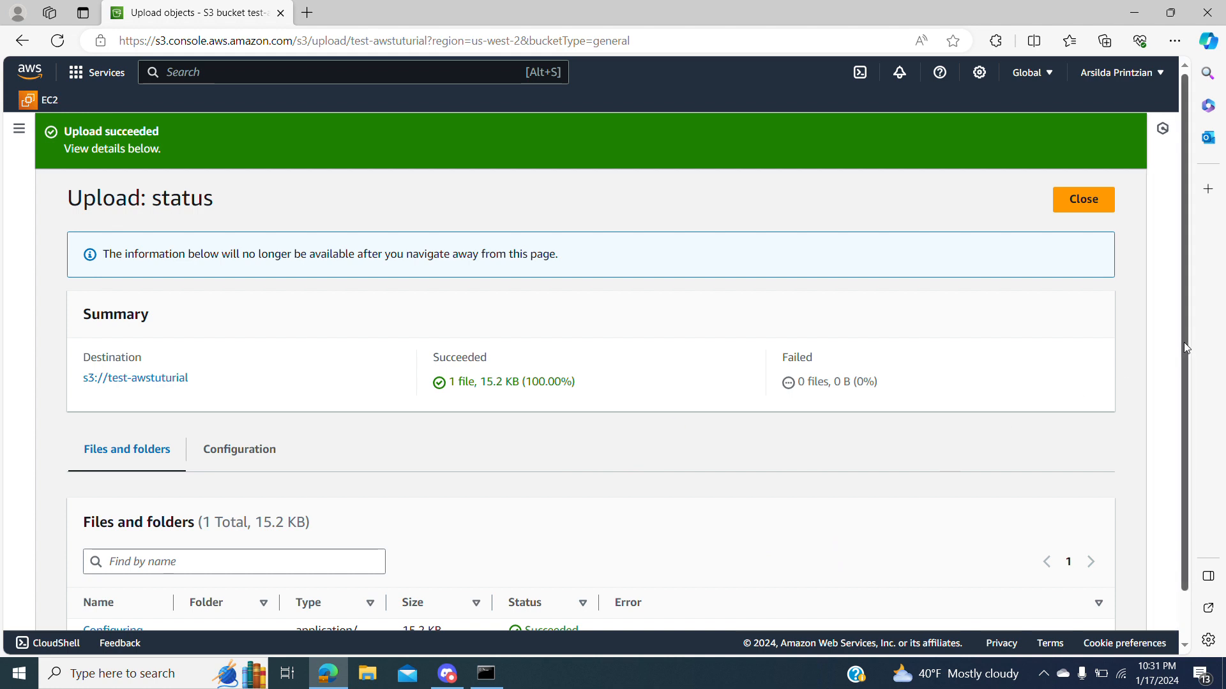
scroll(1181, 438, "down", 1)
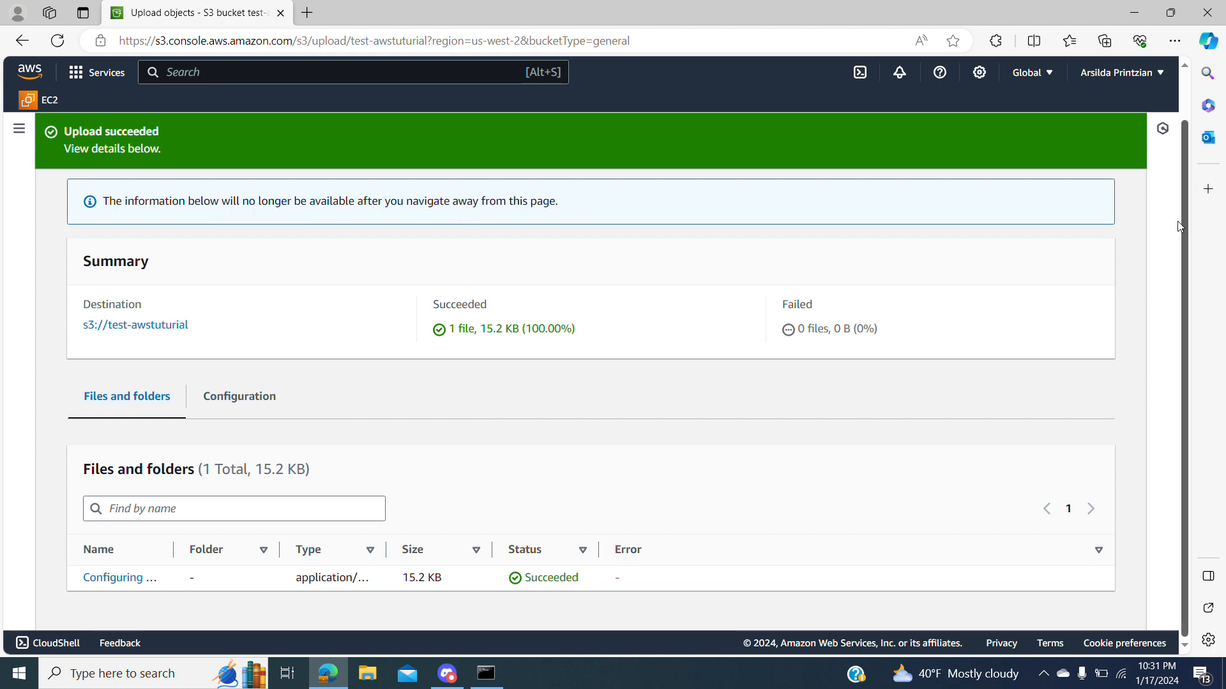
left_click(159, 325)
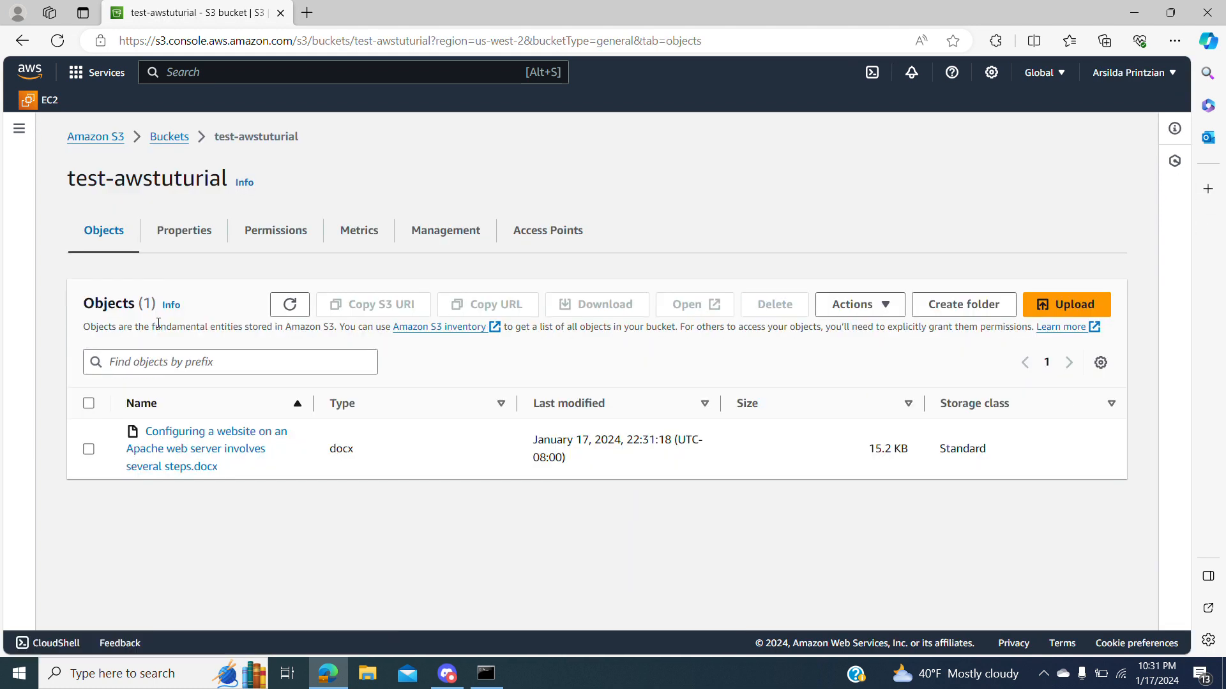
Reopen test-awstuturial from the bucket list, select the uploaded Word document and copy its object URL.
left_click(171, 139)
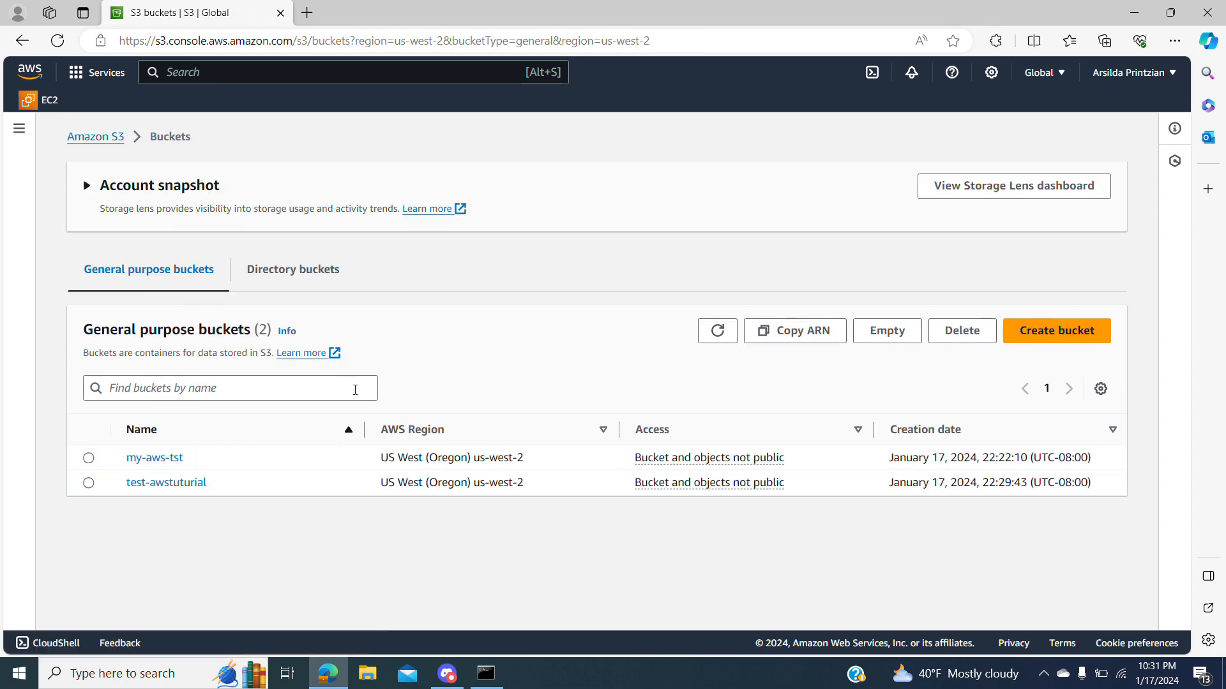
left_click(174, 488)
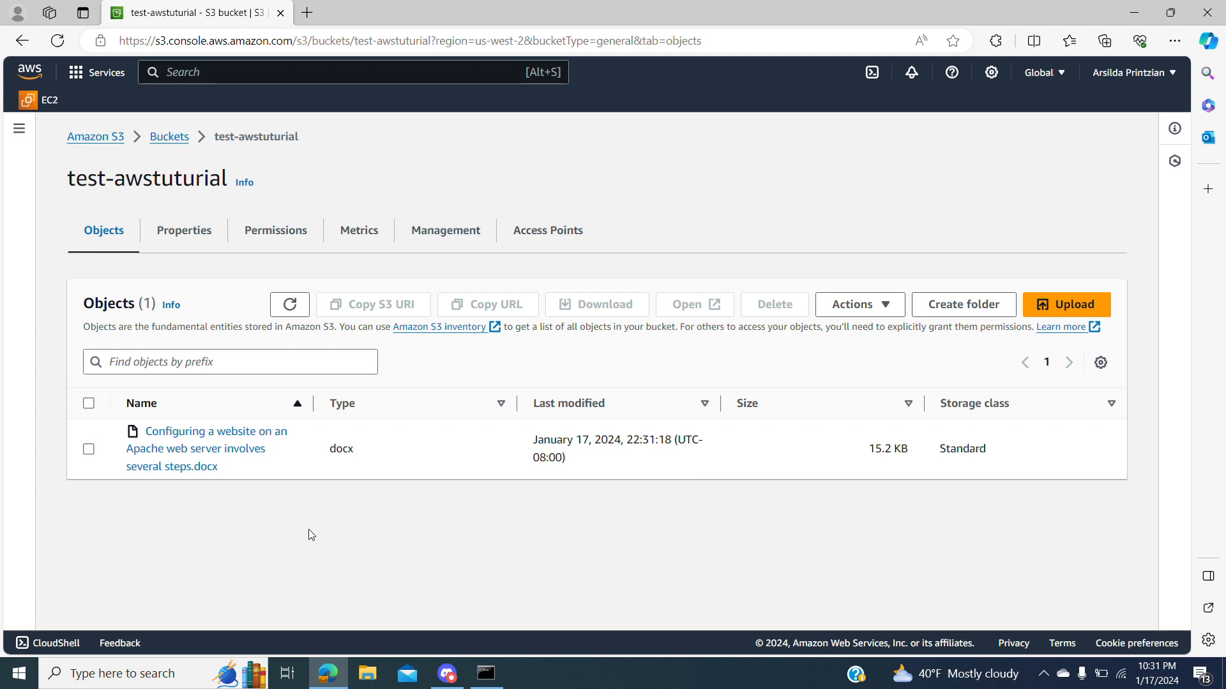
left_click(88, 450)
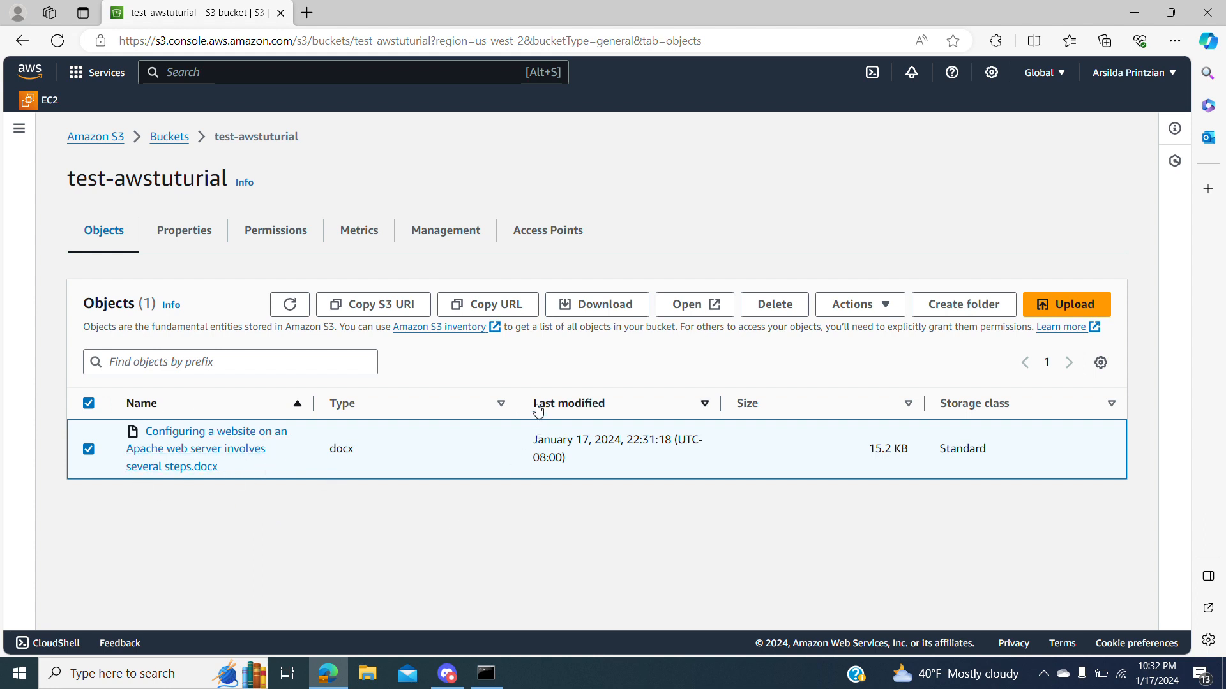
left_click(517, 315)
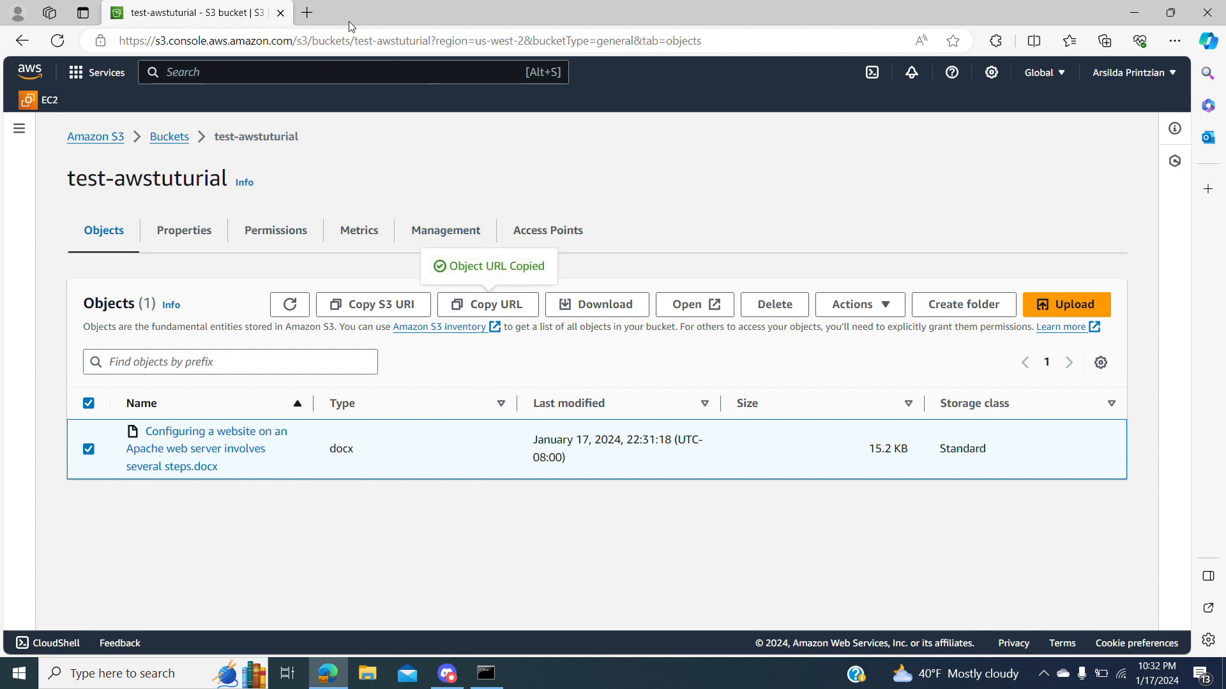
Try to open the copied object URL in a new browser tab and close that tab.
left_click(307, 13)
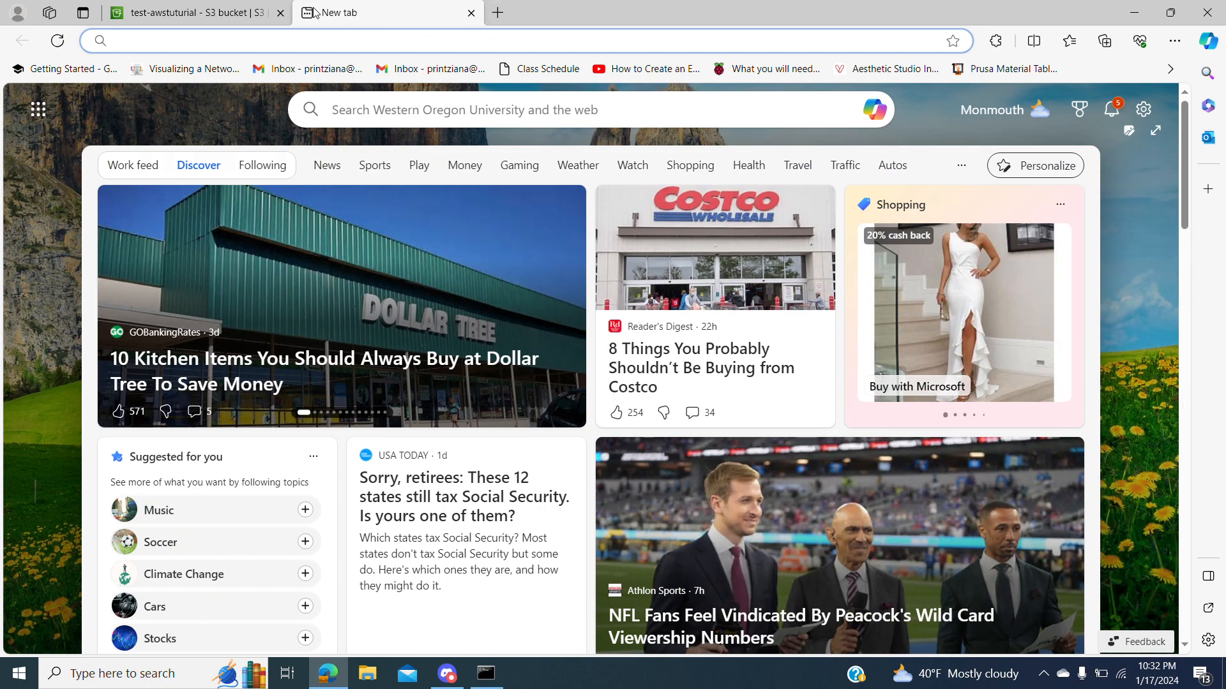
key("ctrl+v")
key("Return")
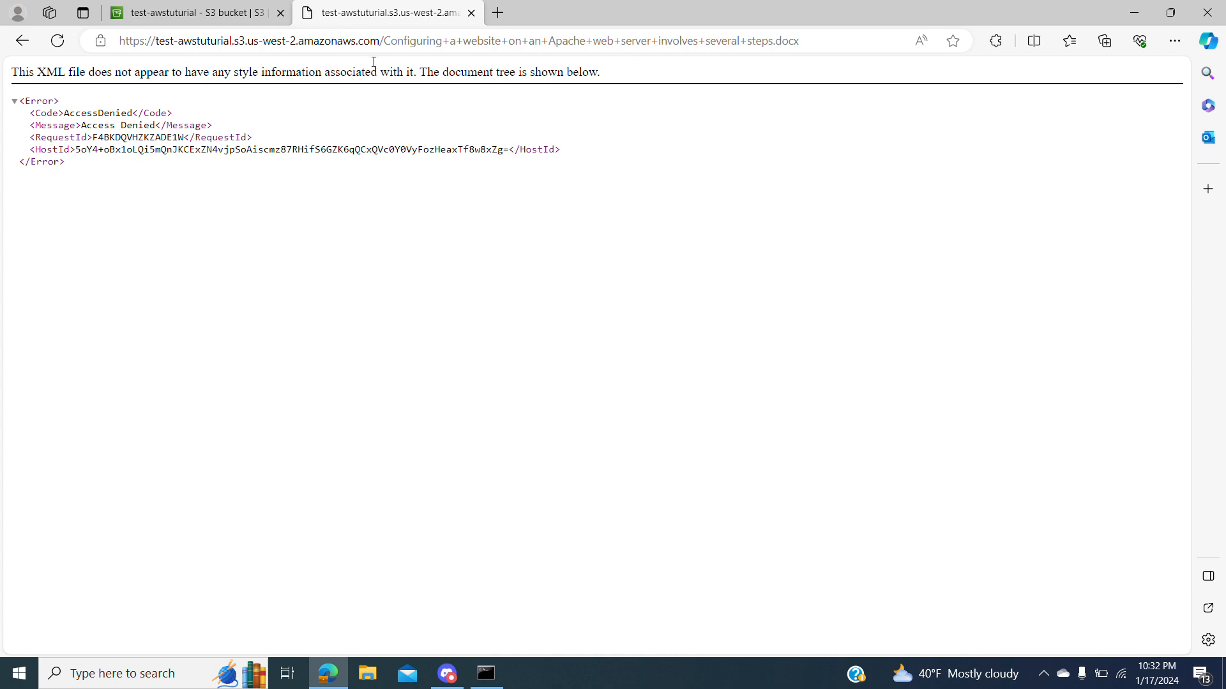
left_click(470, 13)
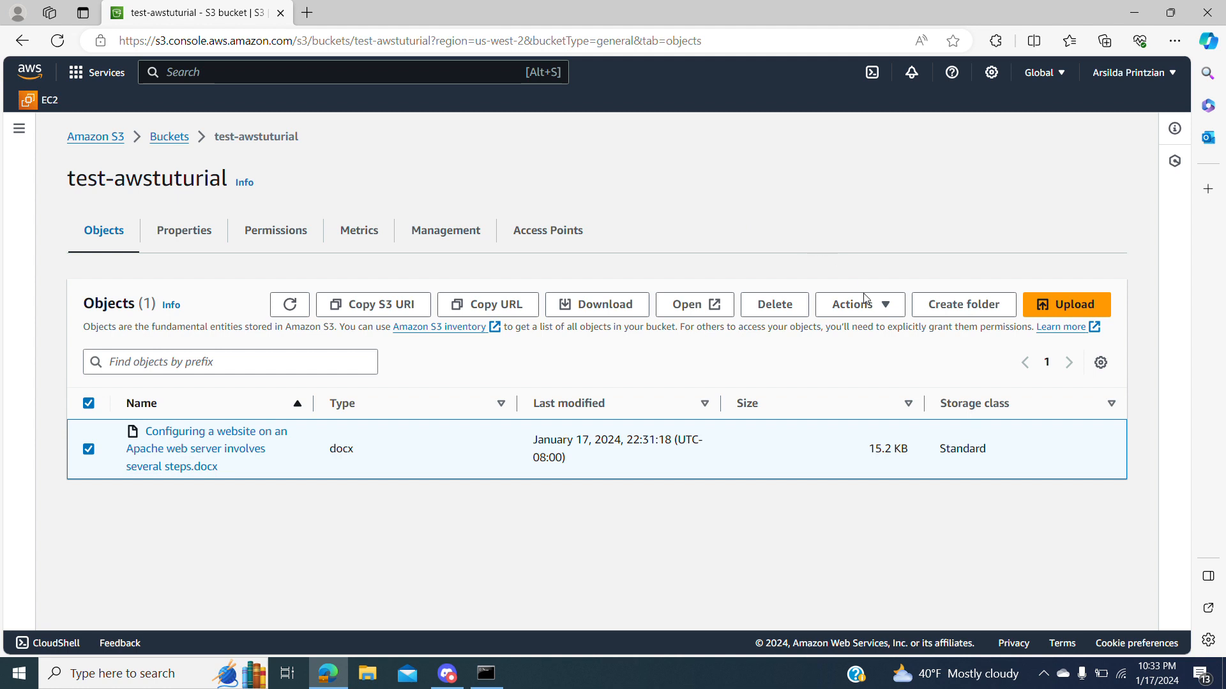
Create a presigned URL for sharing the selected document, with an expiry time of 30 minutes.
left_click(868, 312)
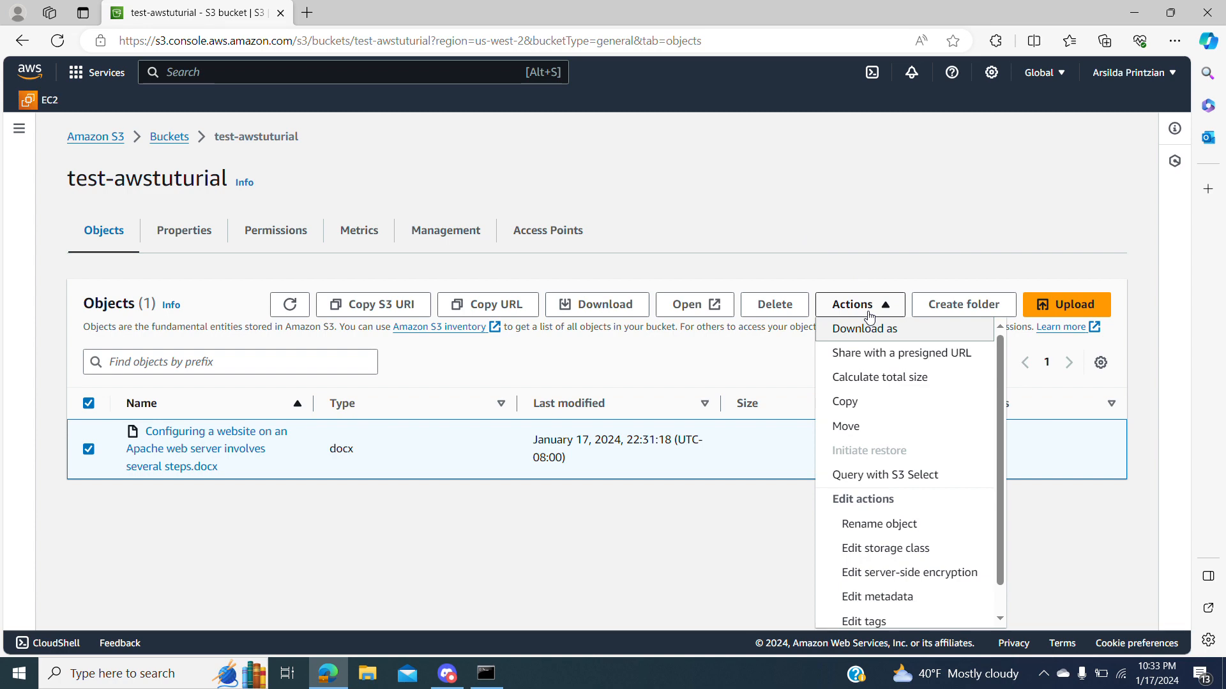
left_click(874, 355)
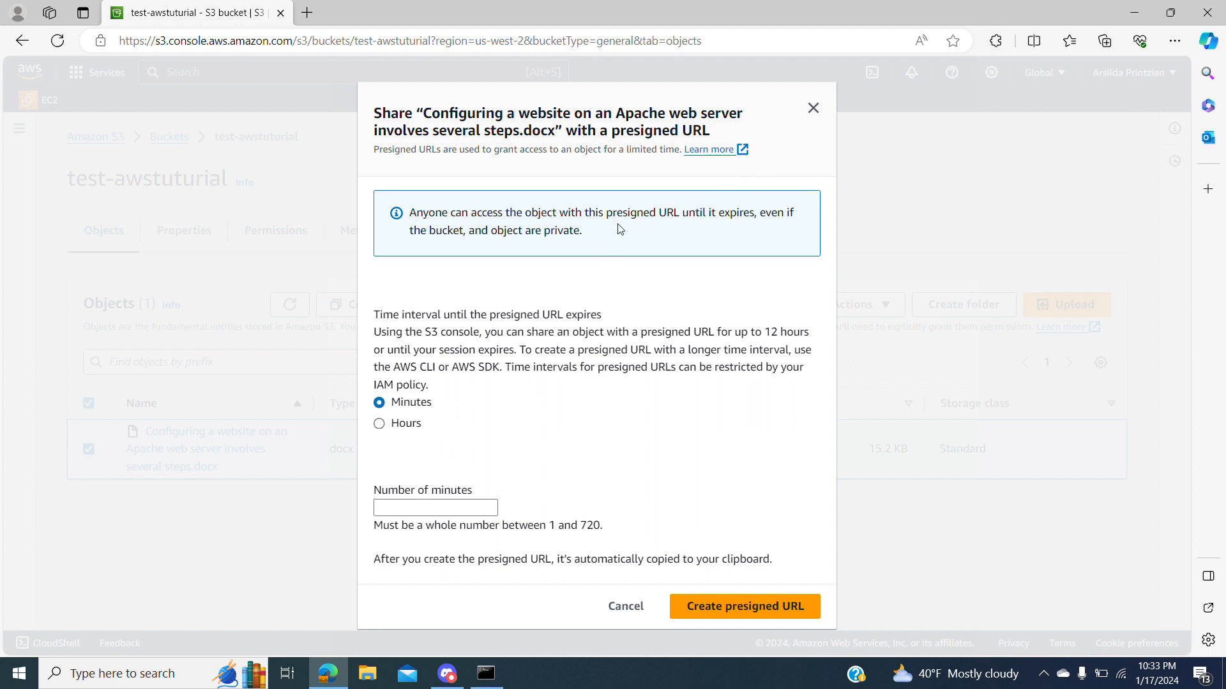
left_click_drag(660, 214, 678, 217)
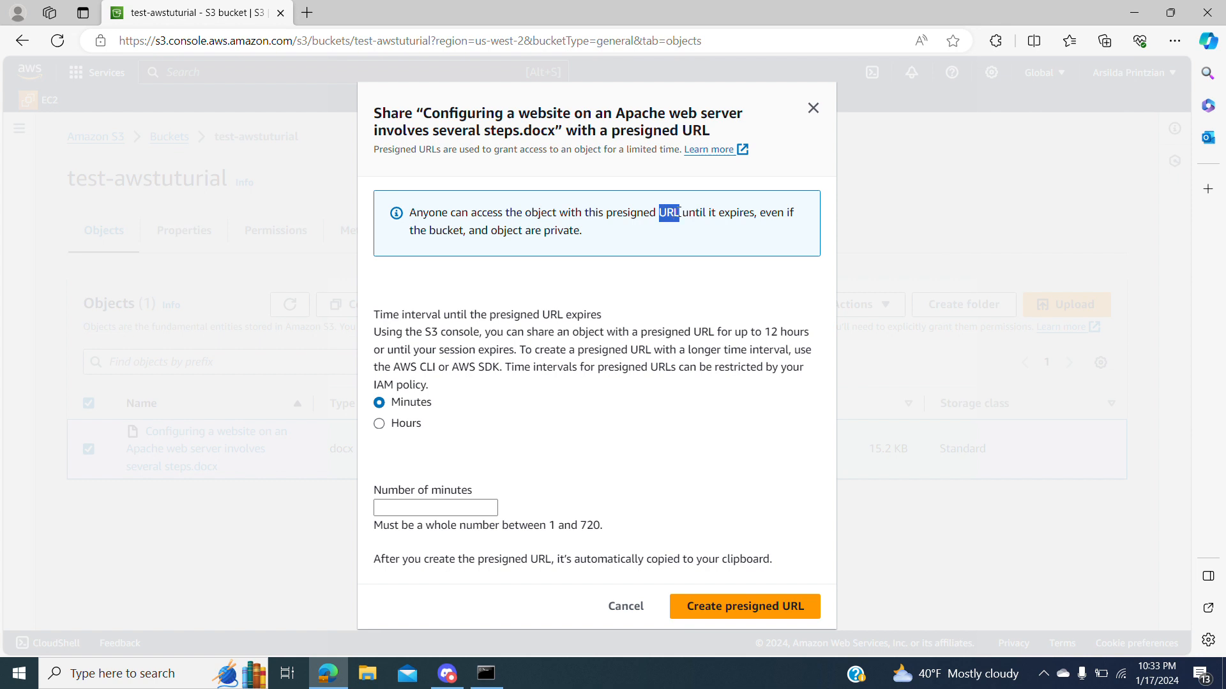
left_click(606, 285)
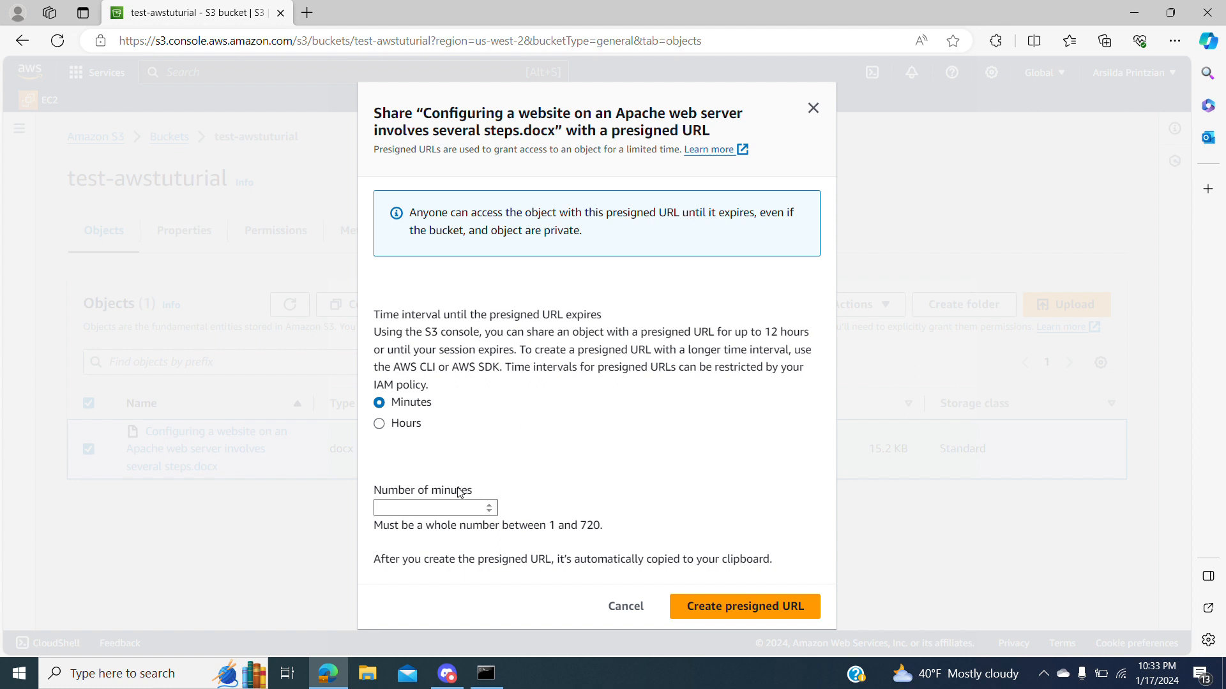
left_click(438, 511)
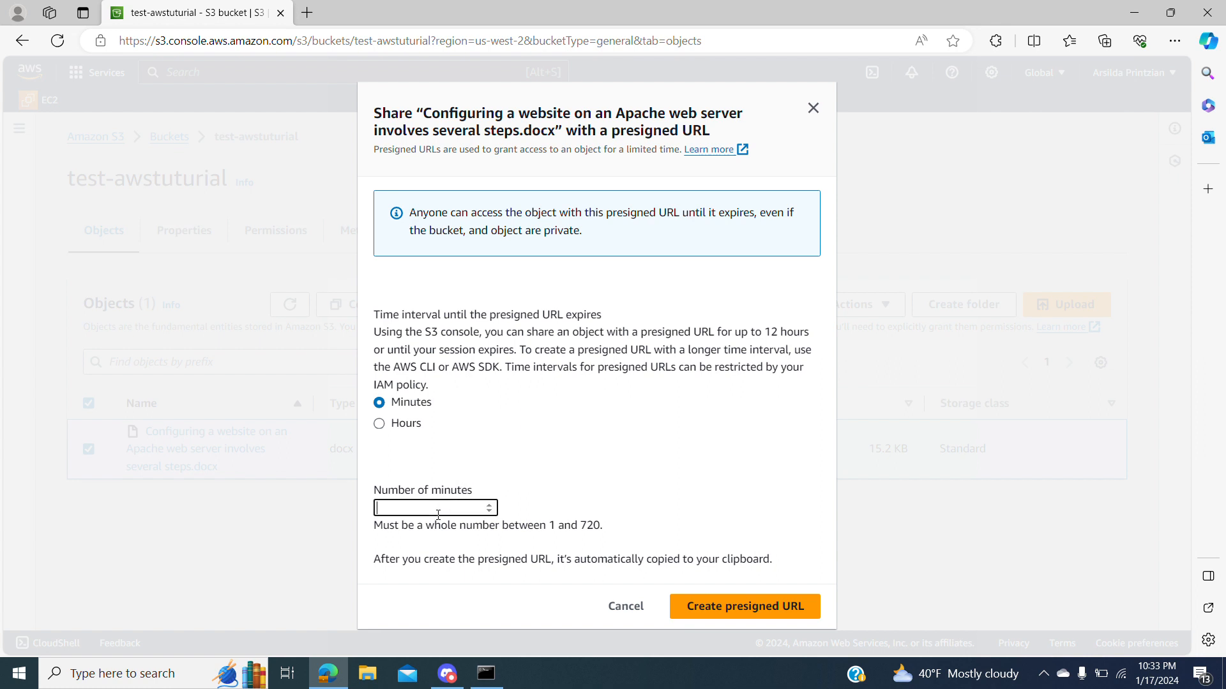
type("30")
left_click(720, 616)
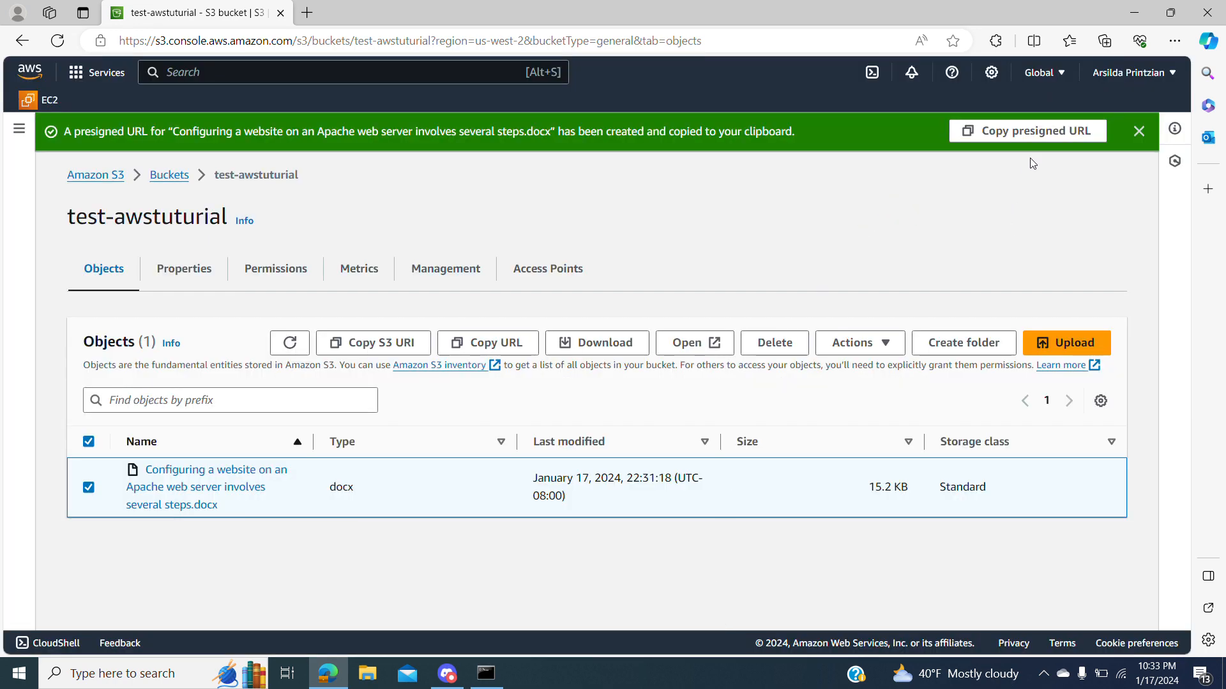
Copy the presigned URL and open it in a new browser tab.
left_click(1064, 139)
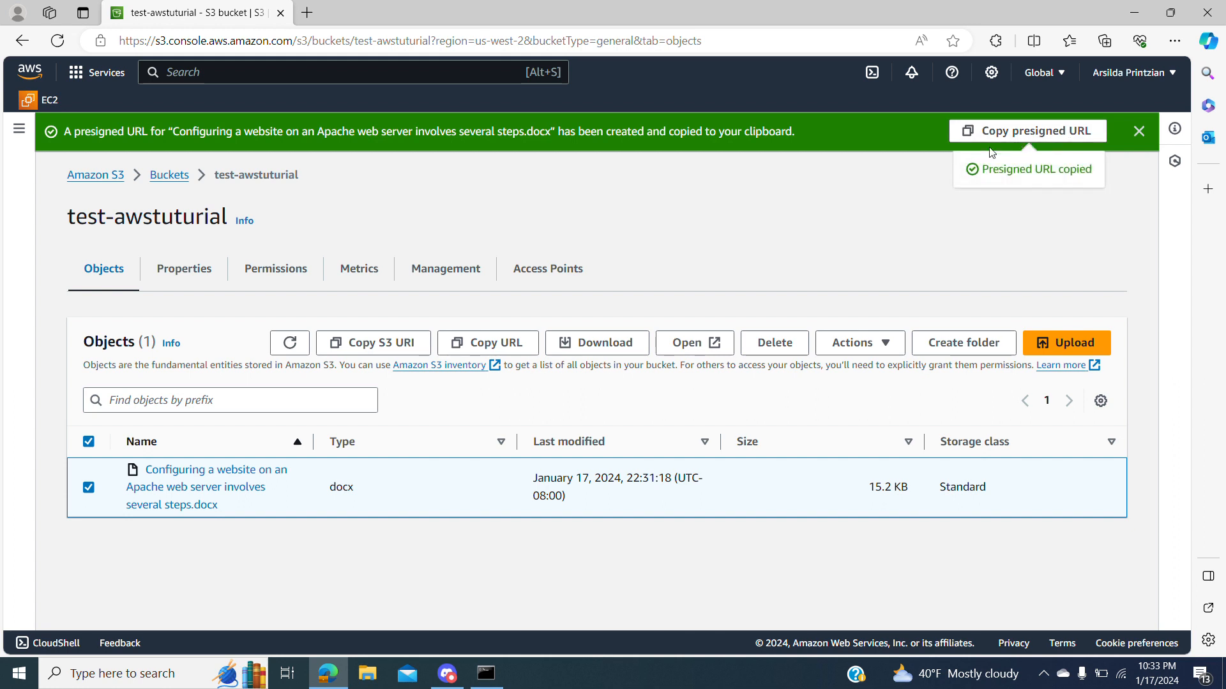
left_click(305, 13)
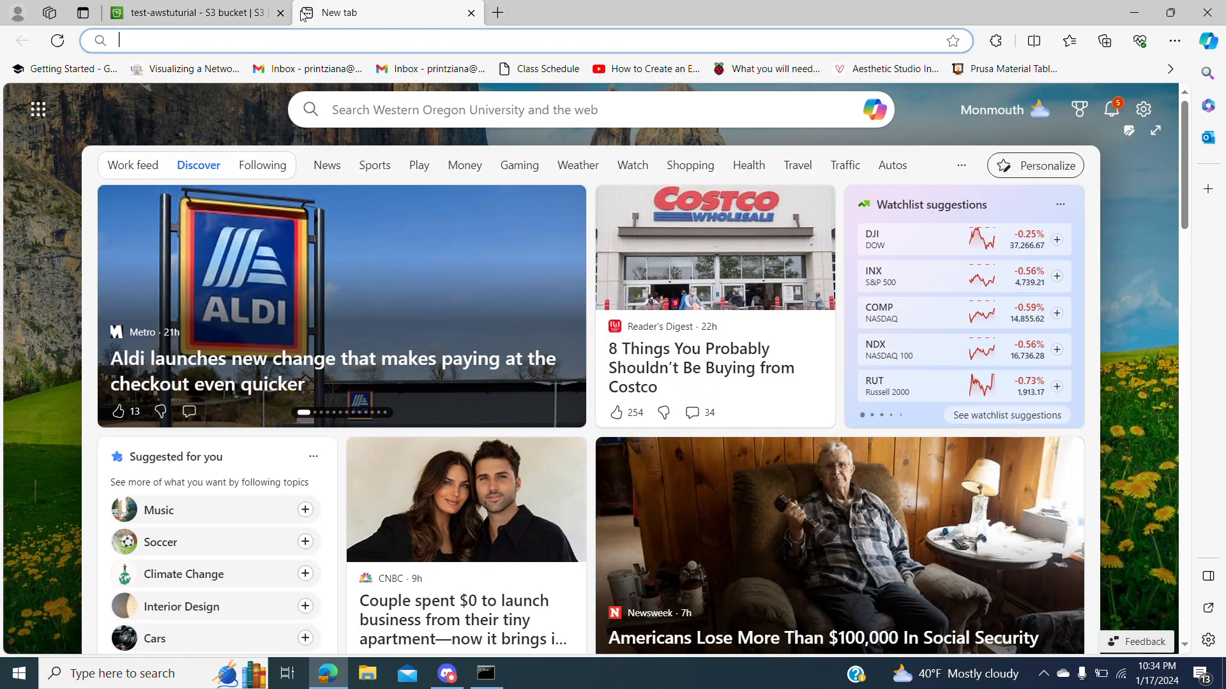
key("ctrl+v")
key("Return")
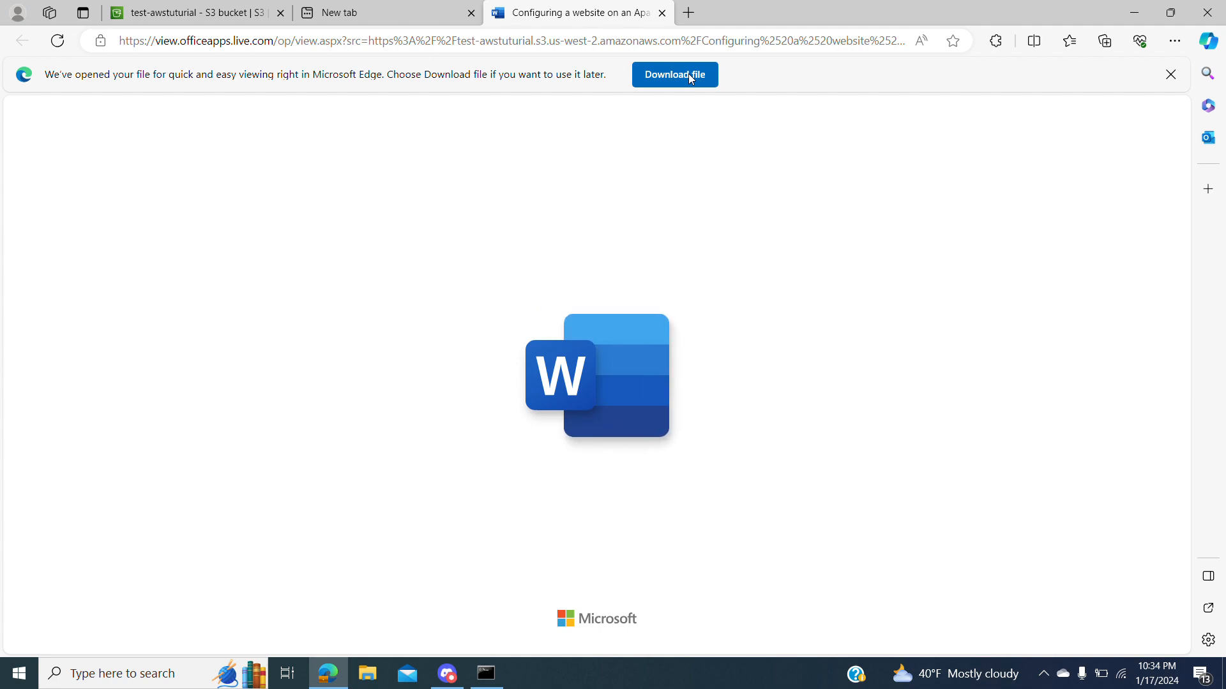
Return to the test-awstuturial bucket page and close the leftover blank browser tab.
left_click(365, 9)
left_click(193, 9)
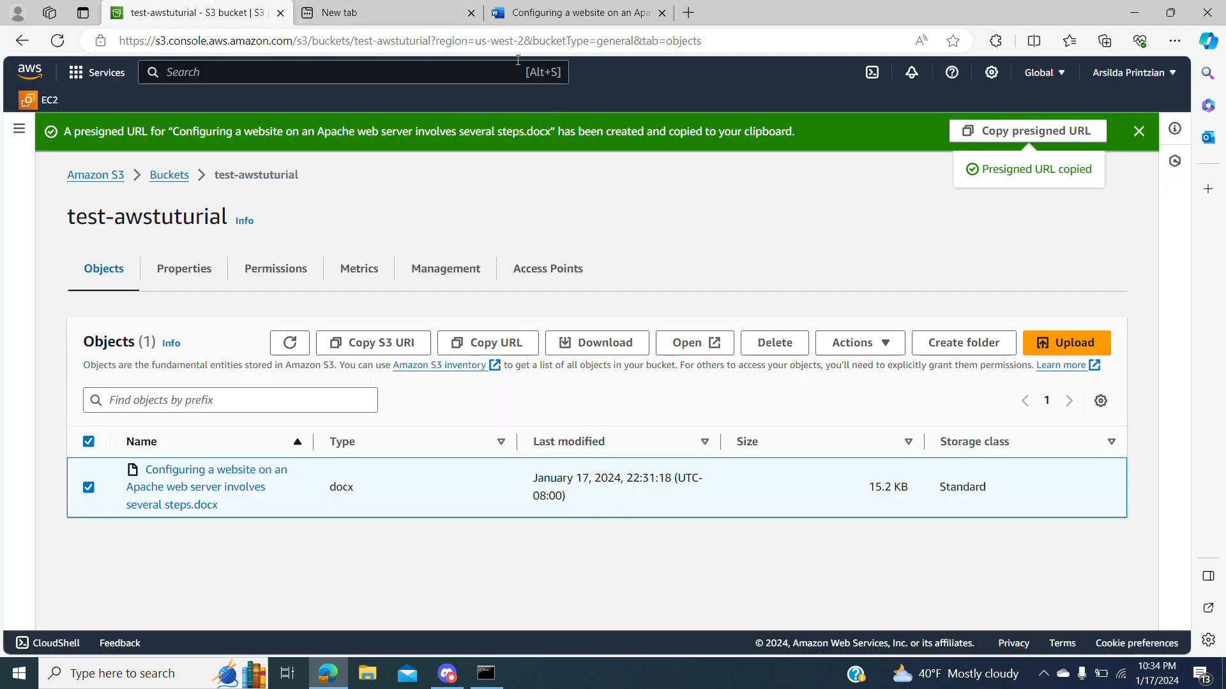
left_click(472, 12)
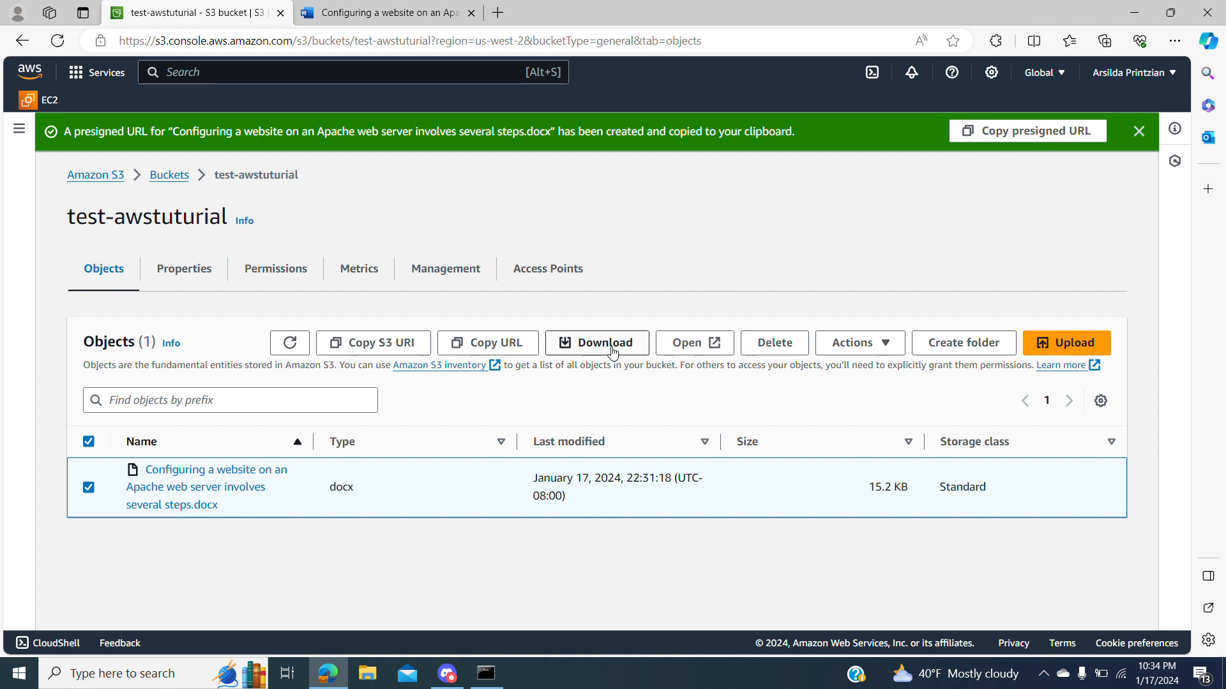
Download the selected Word document from the bucket and dismiss the browser's download list.
left_click(88, 489)
left_click(89, 489)
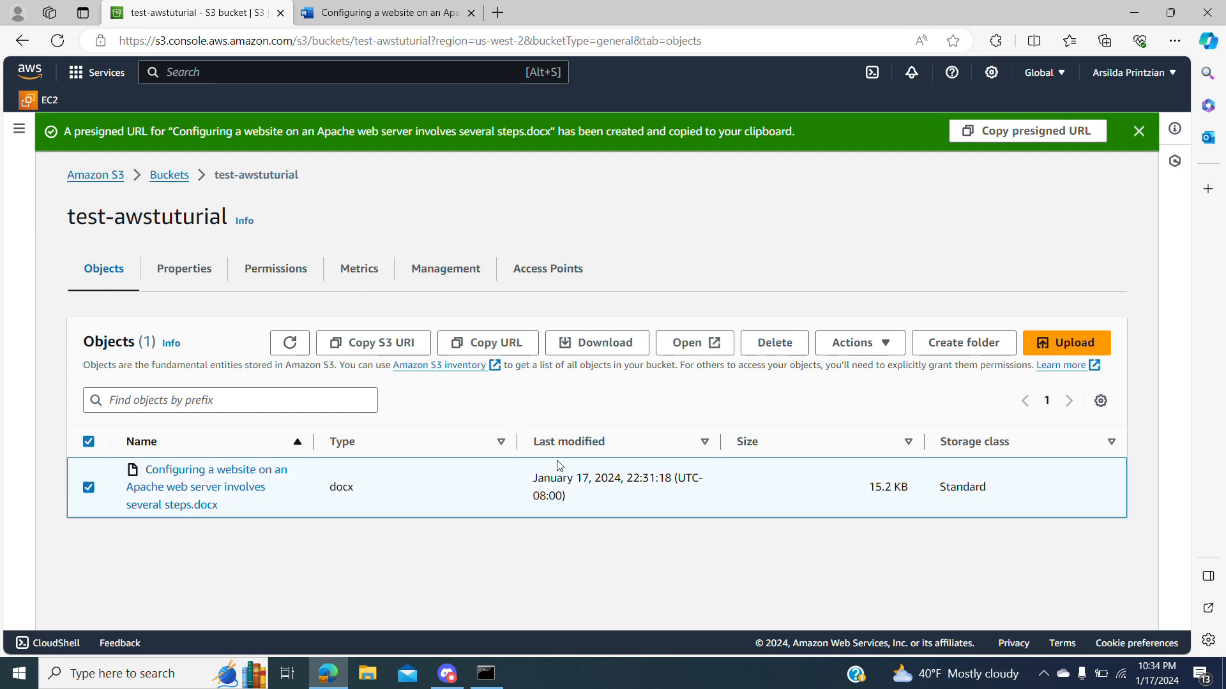
left_click(619, 345)
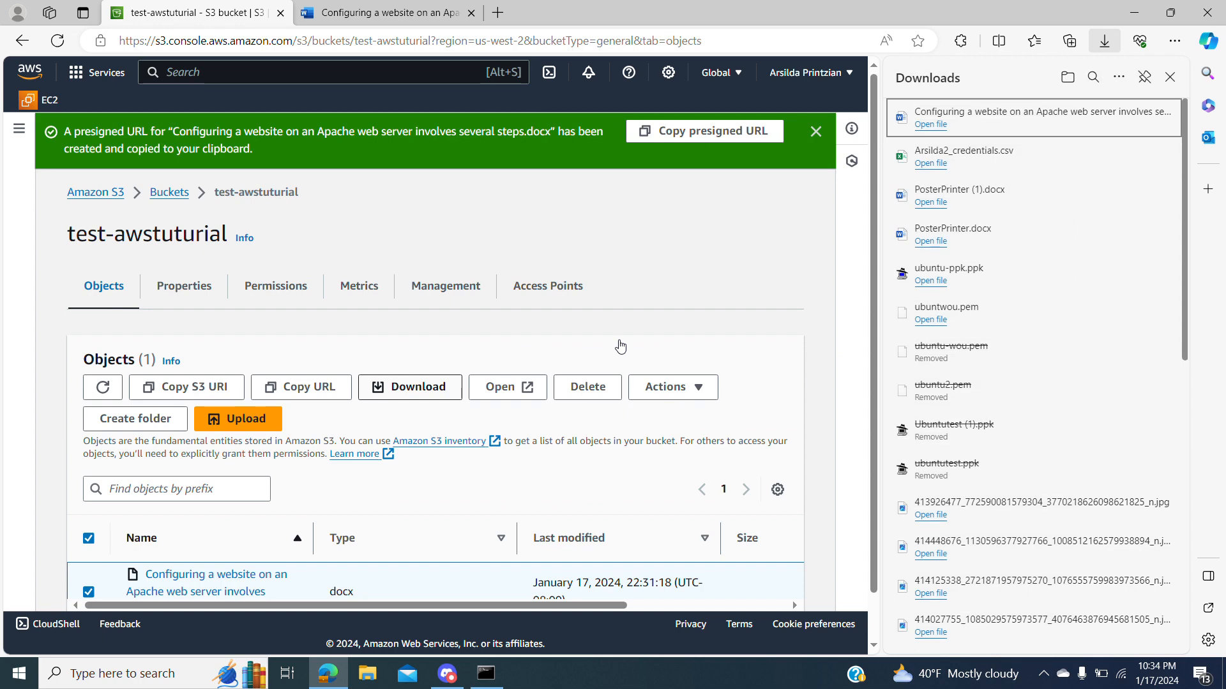
left_click(1173, 77)
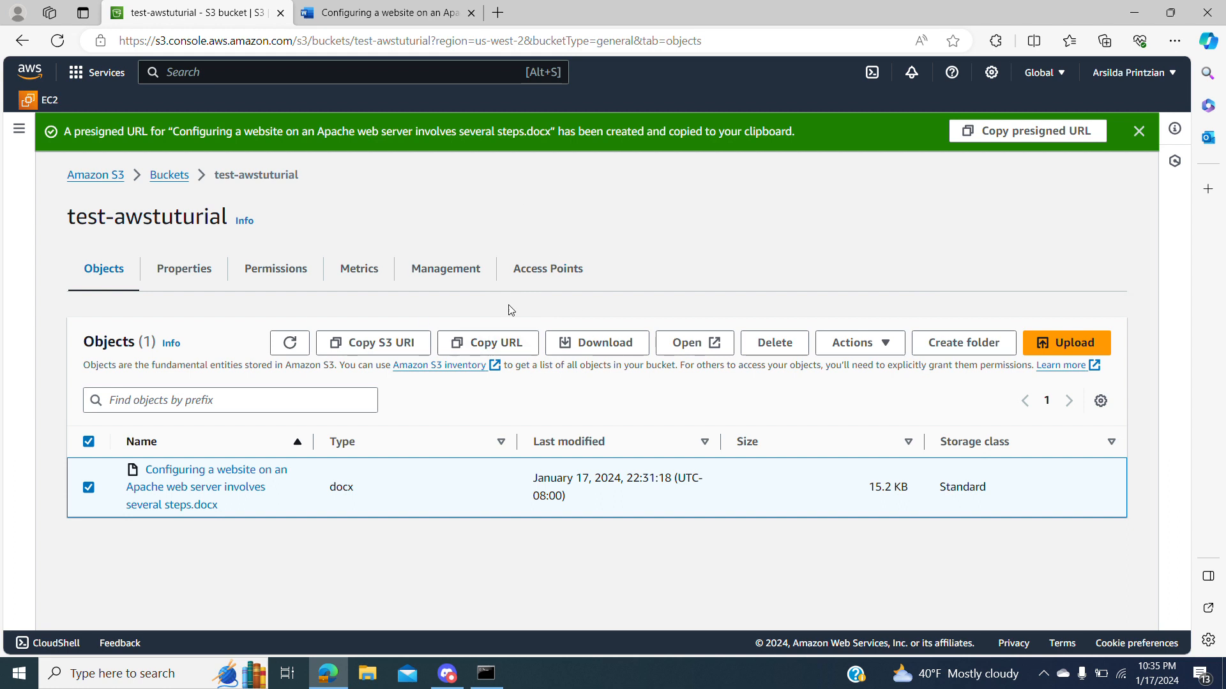
Go back to the list of general purpose buckets and select the my-aws-tst bucket.
left_click(171, 179)
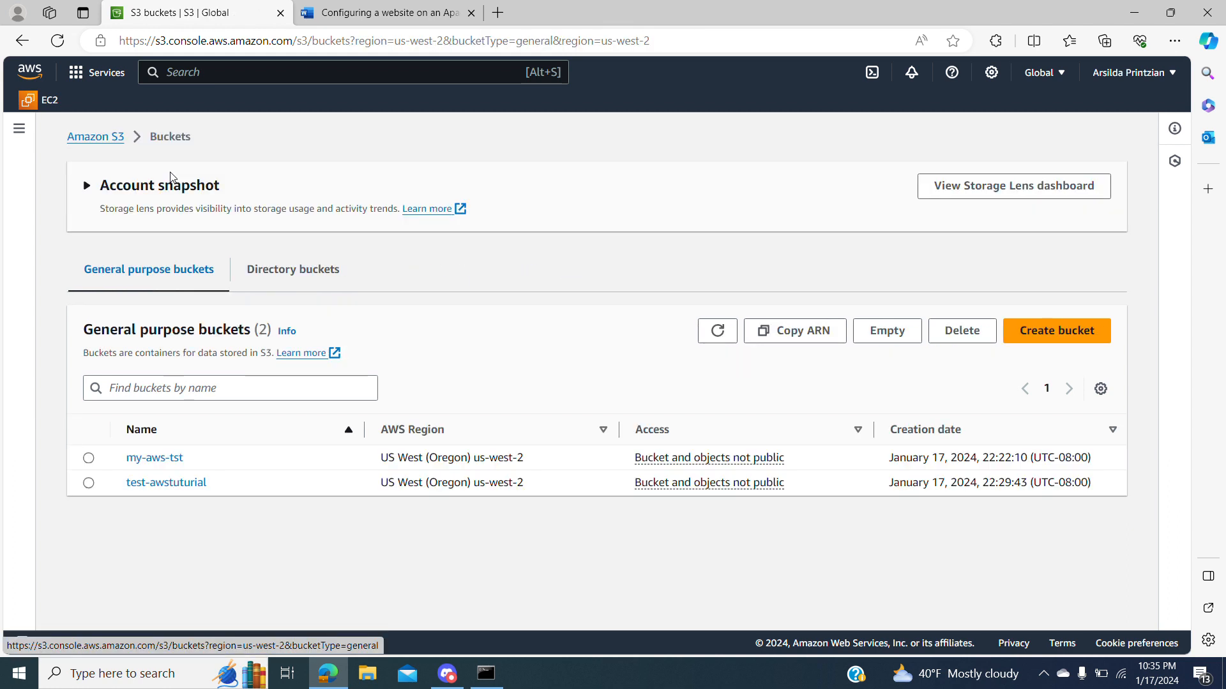
left_click(89, 459)
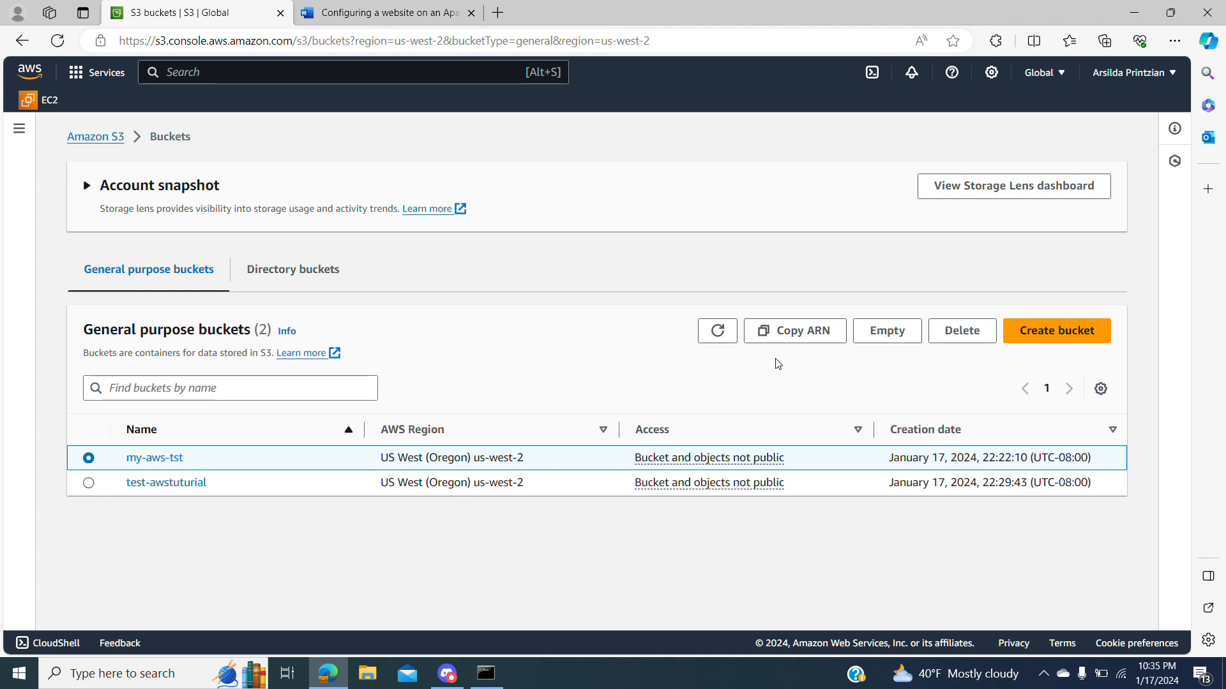
left_click(480, 677)
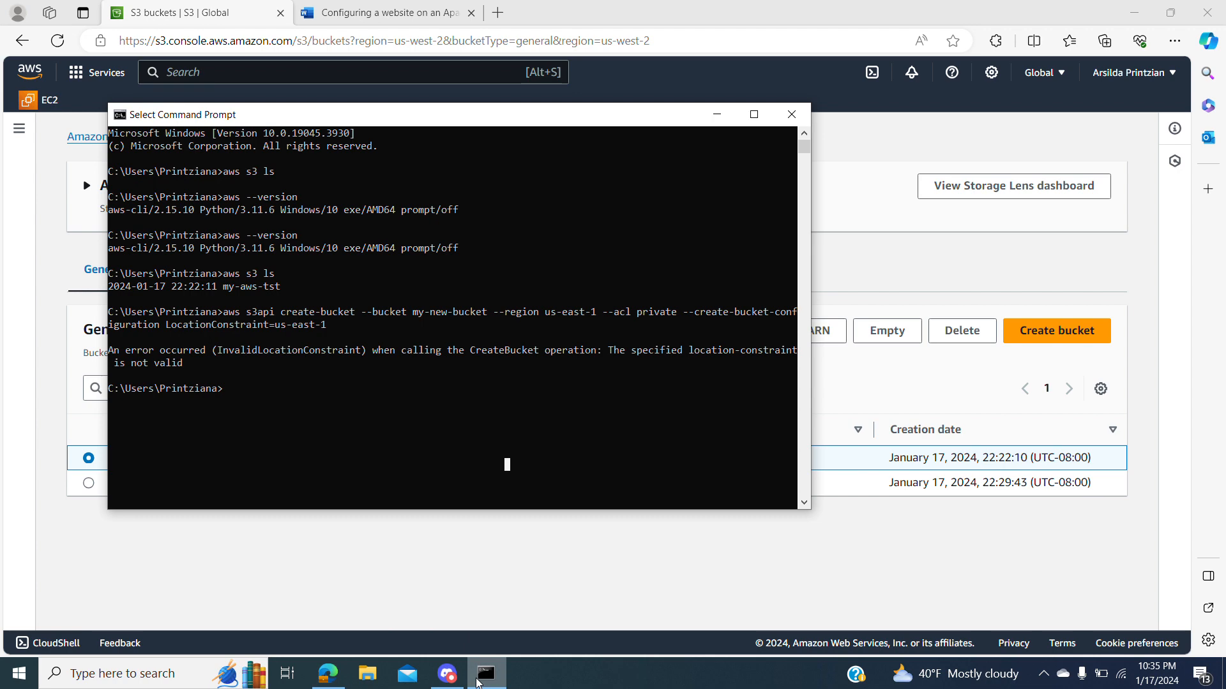
left_click(717, 115)
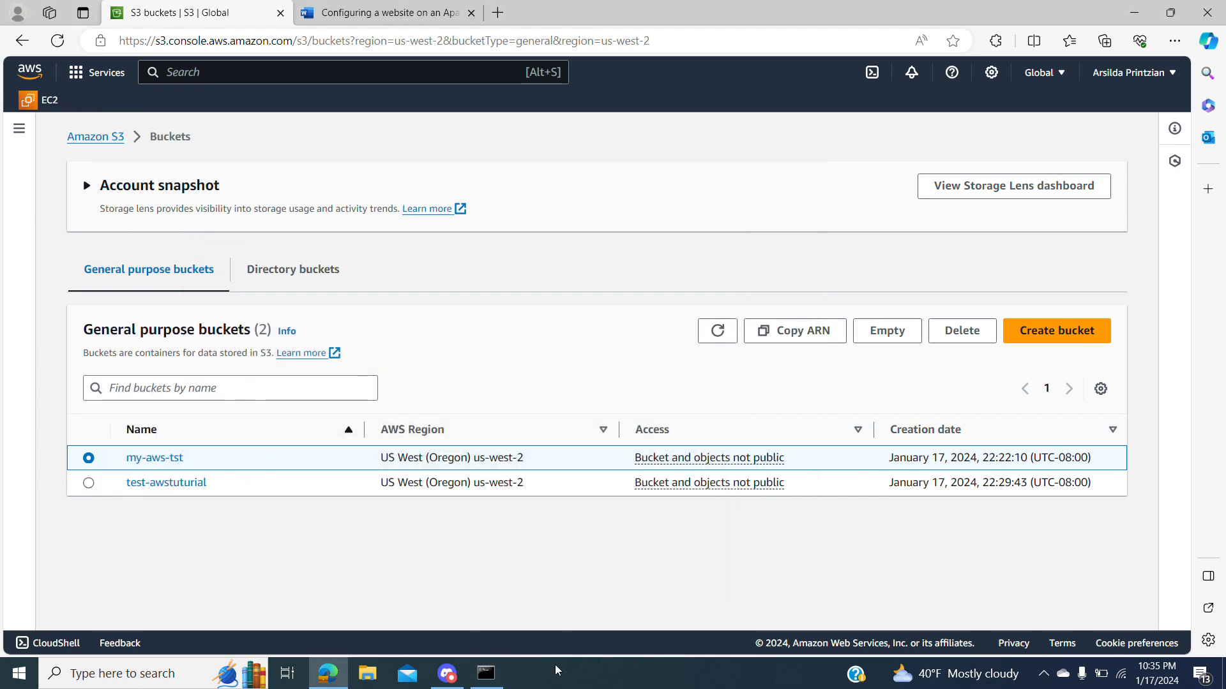
left_click(483, 685)
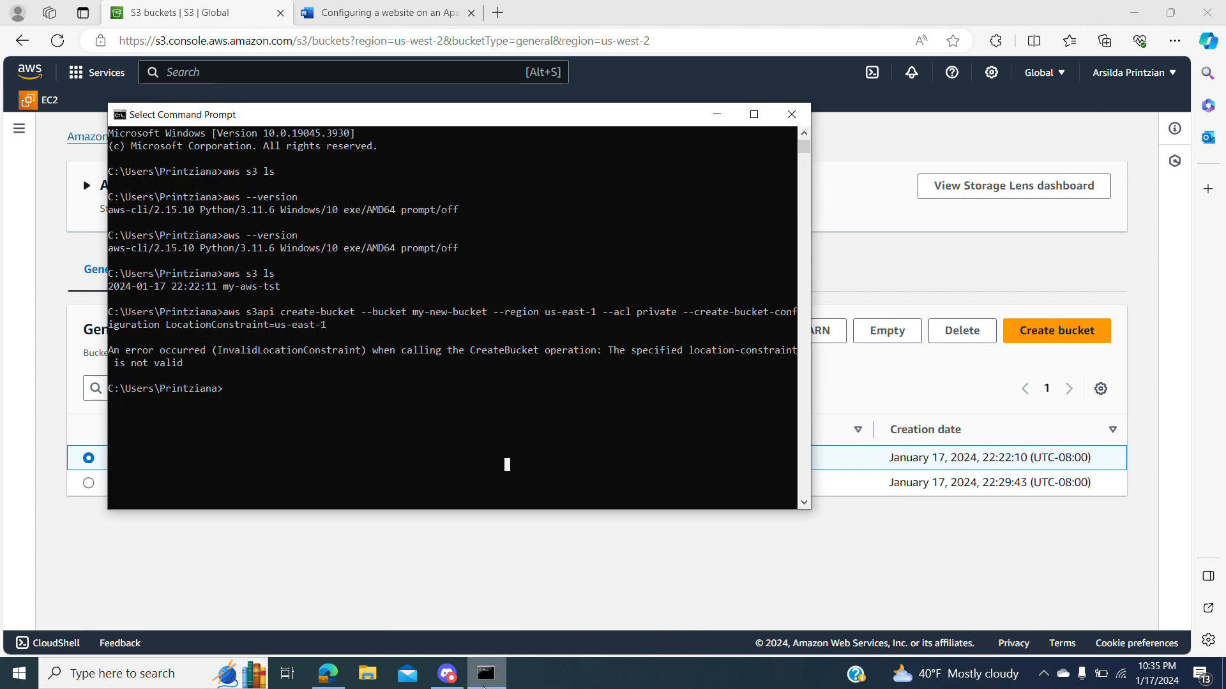
left_click(725, 119)
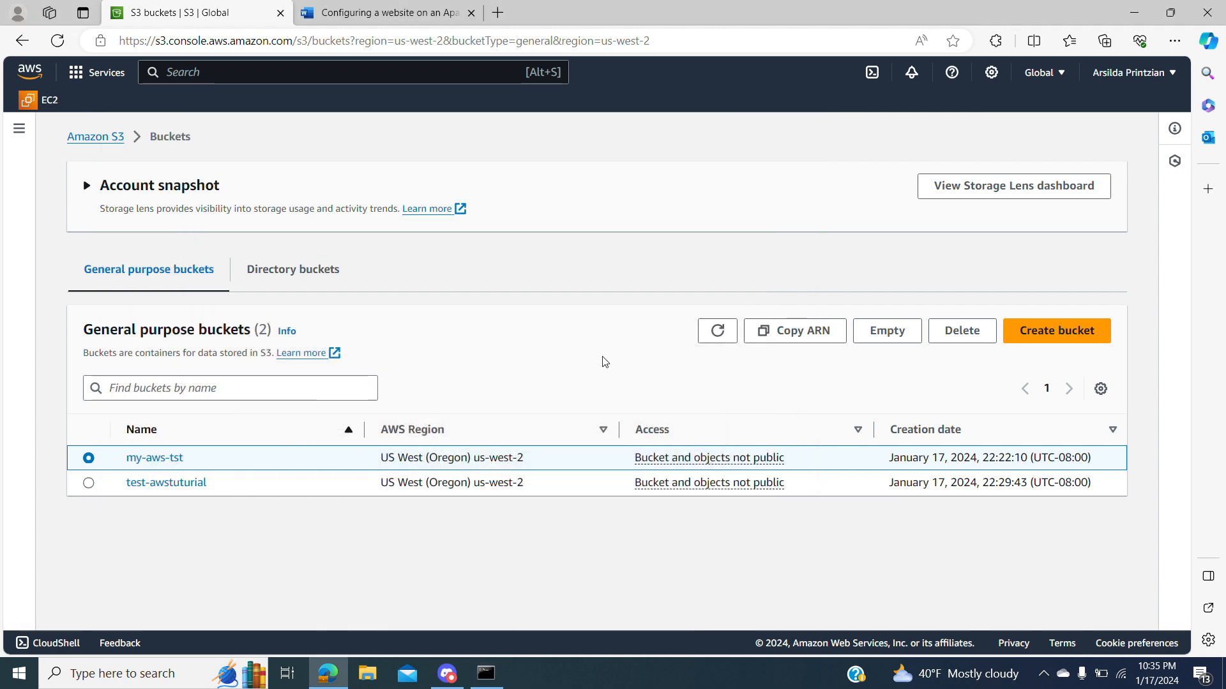
Switch to Command Prompt, check the installed AWS CLI with aws --version and highlight the version line.
left_click(477, 683)
left_click(506, 465)
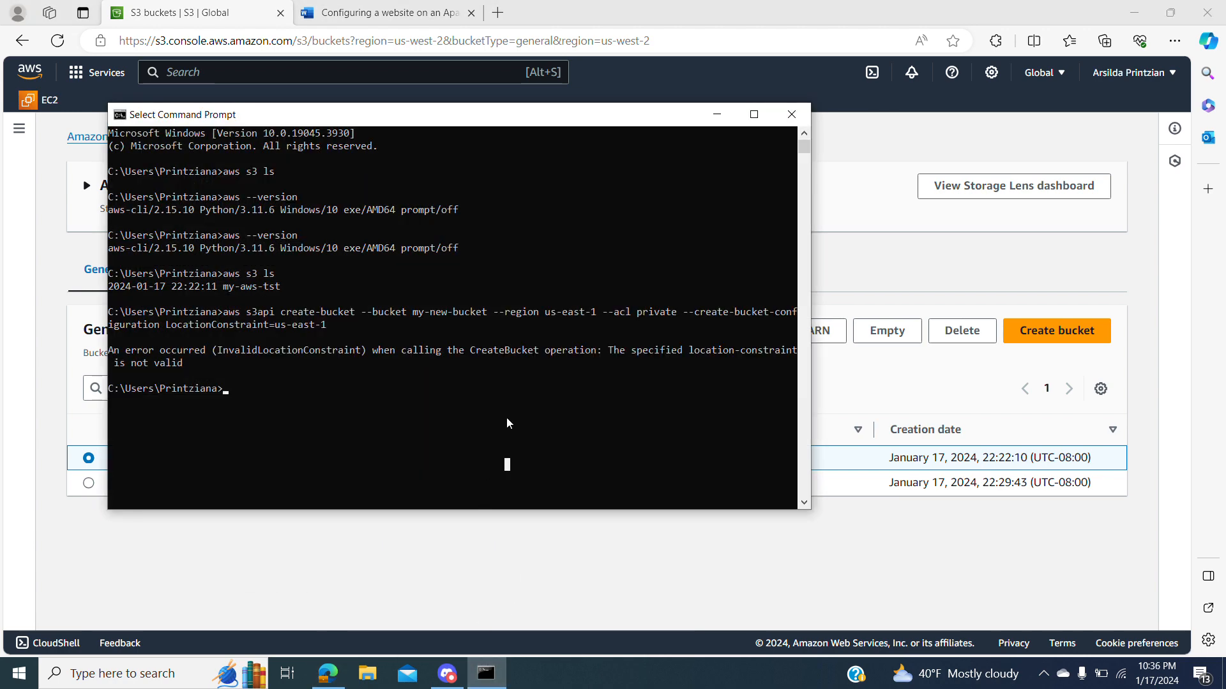
type("aws --version")
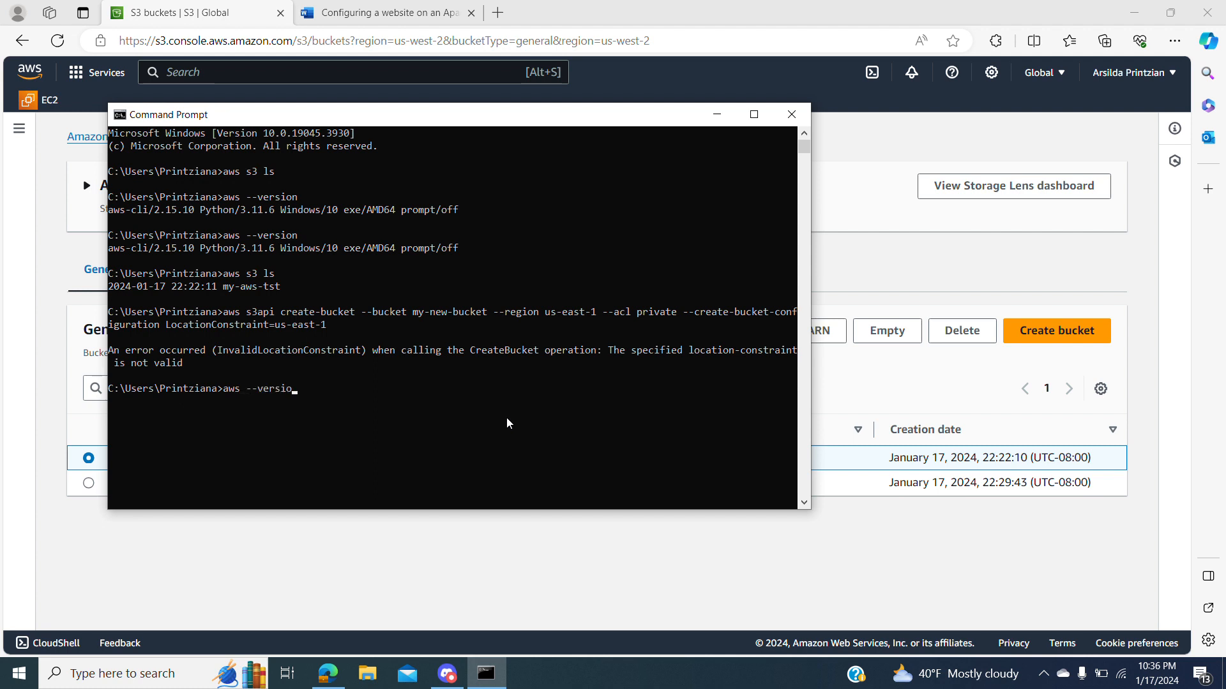
key("Return")
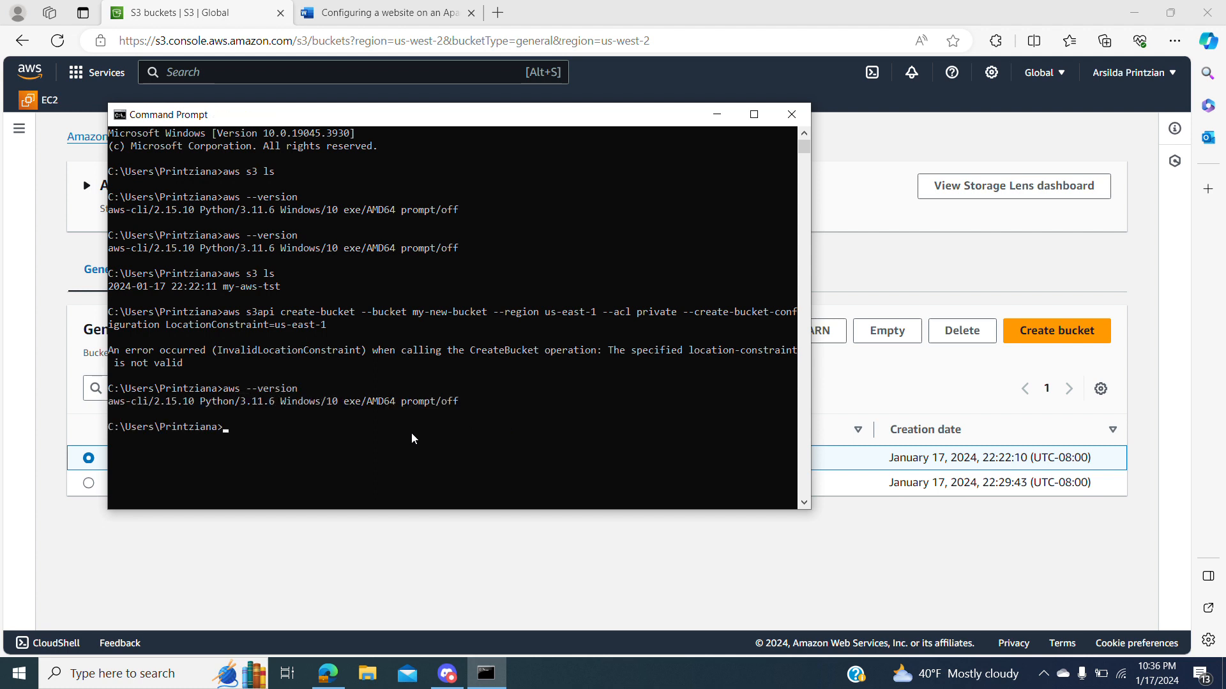
left_click_drag(116, 400, 478, 402)
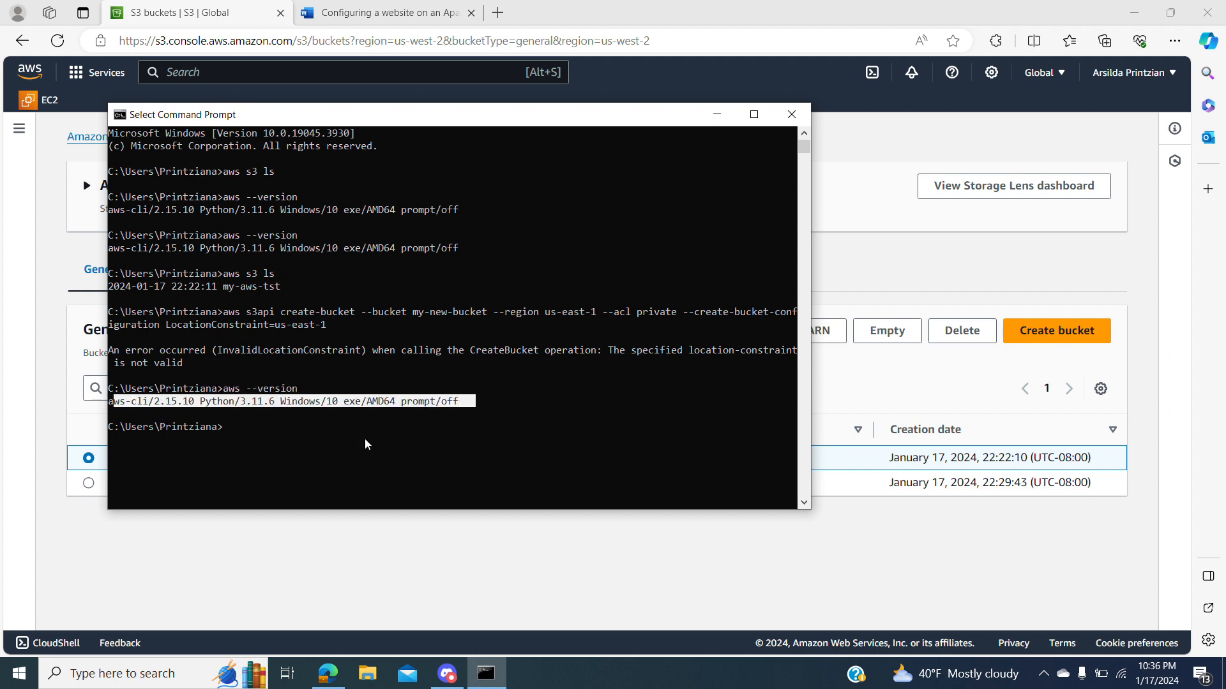
left_click(334, 442)
List the account's S3 buckets from the command line with aws s3 ls.
type("aws")
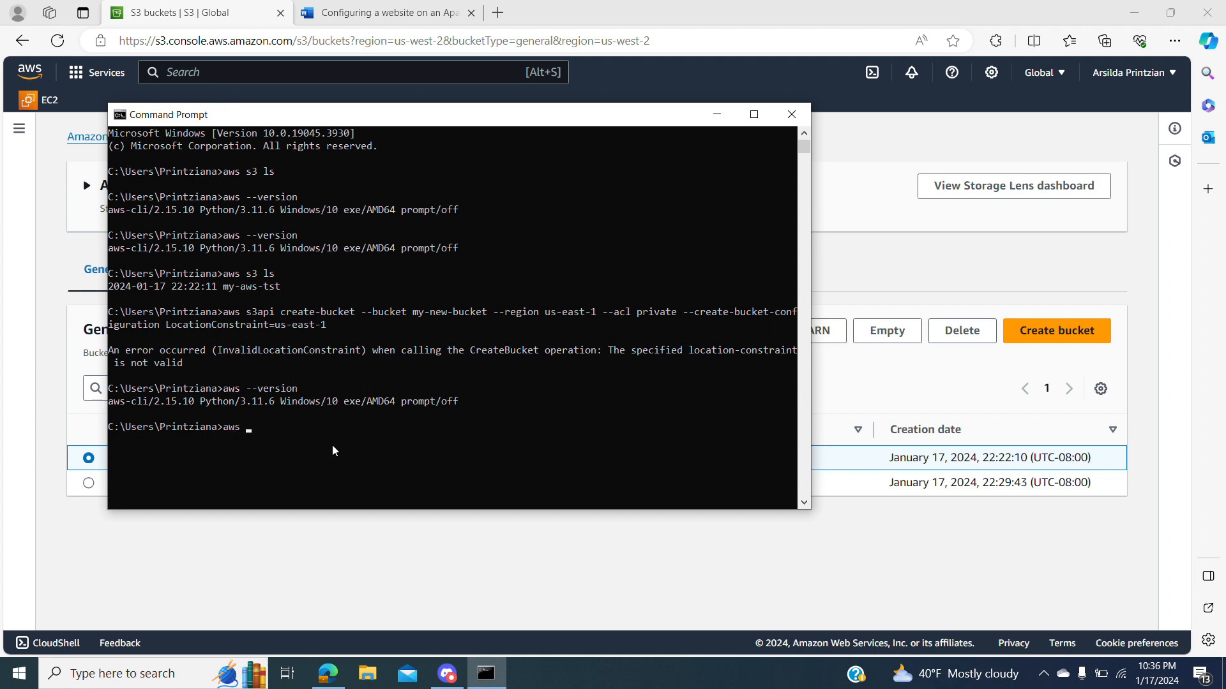
type(" s3 ls")
key("Return")
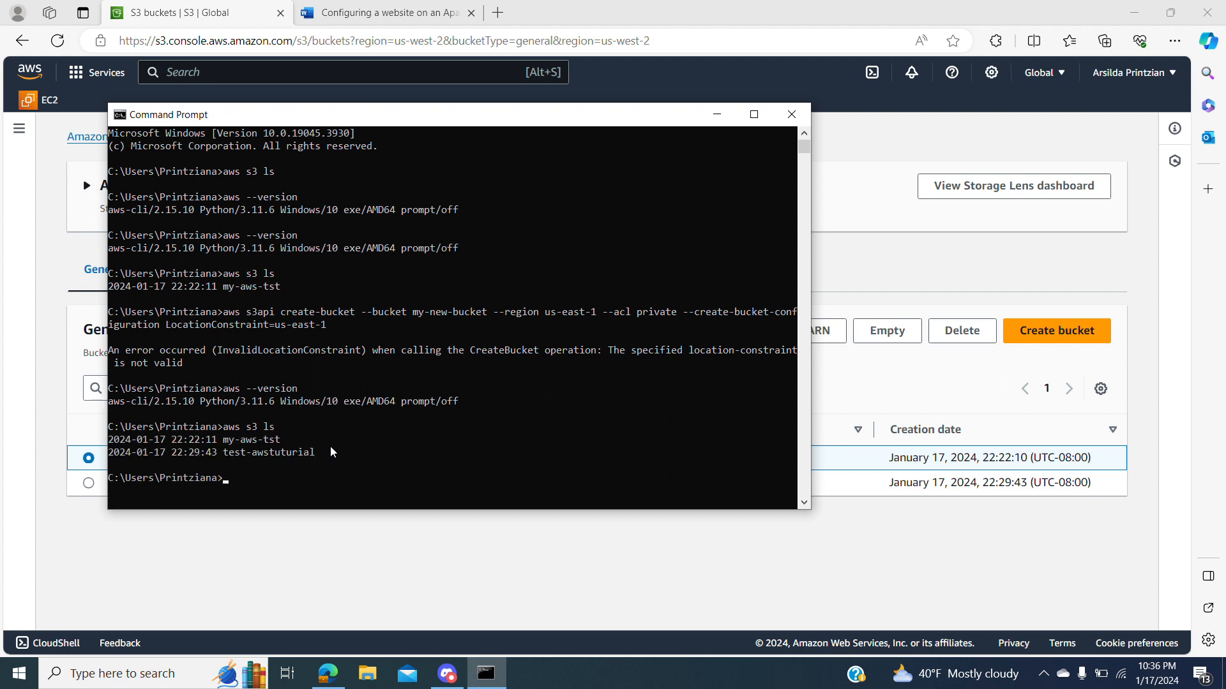
Highlight the executed aws s3 ls command in the terminal output.
left_click(228, 427)
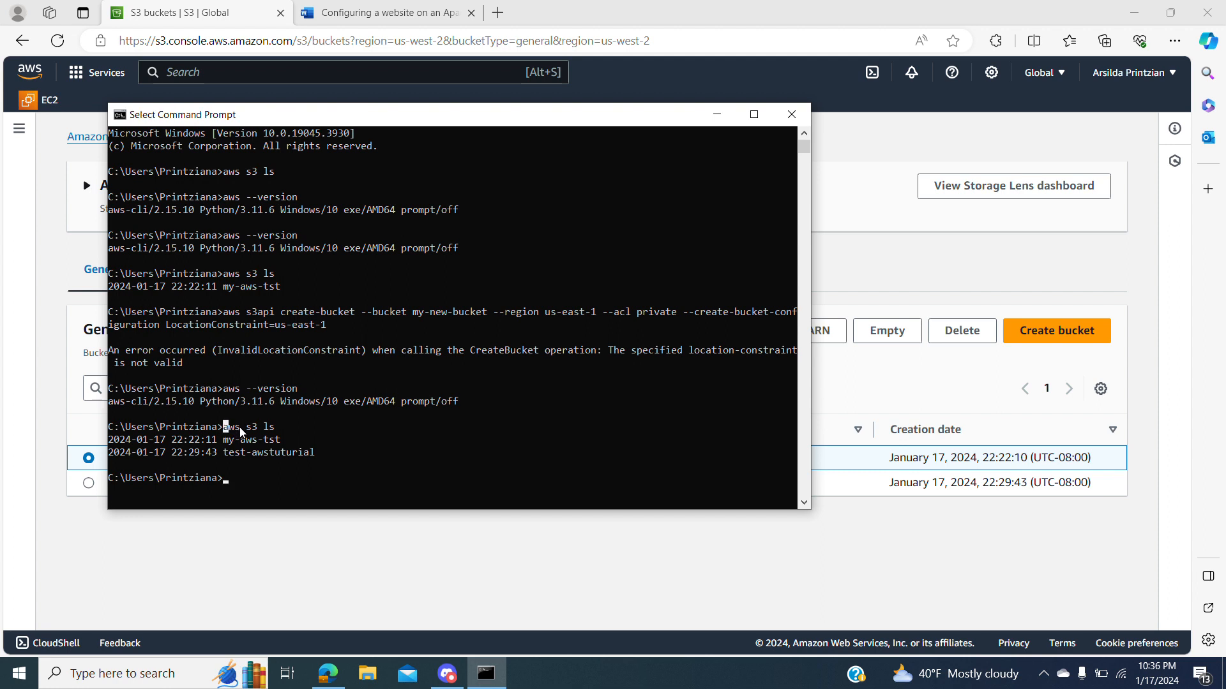
left_click(238, 427)
double_click(234, 428)
left_click(250, 429)
left_click(267, 429)
left_click(272, 427)
left_click_drag(282, 424, 231, 433)
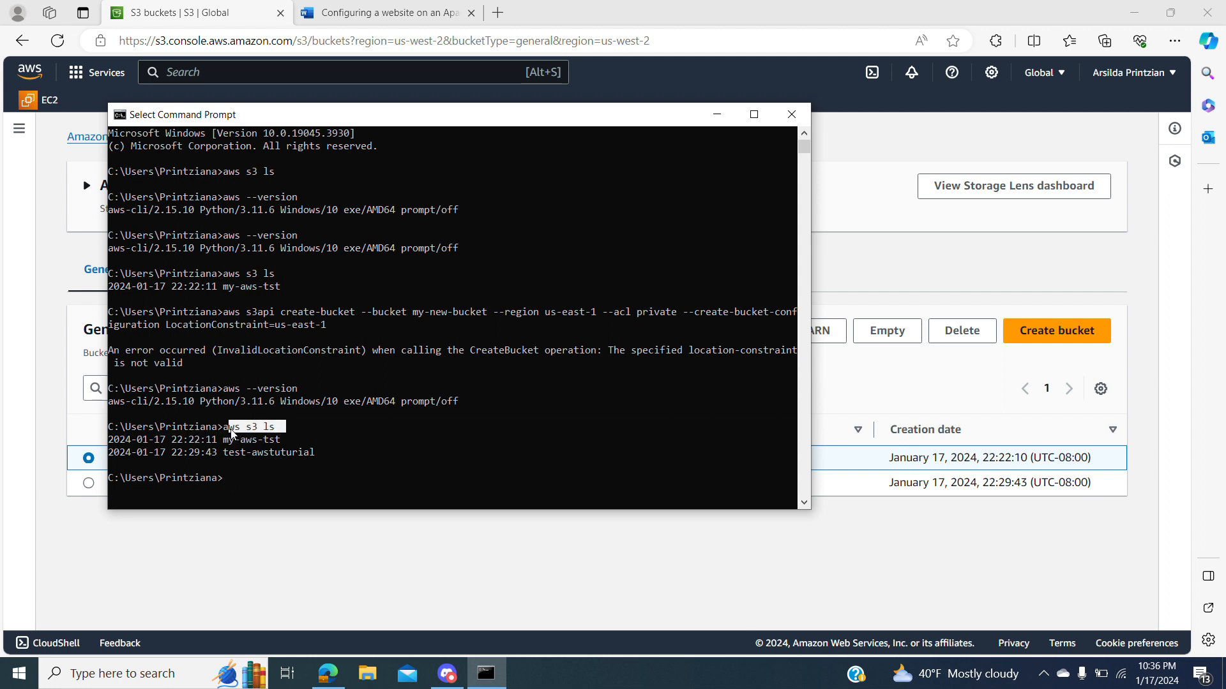
Highlight parts of the aws s3 ls listing and move Command Prompt aside to compare it with the console's bucket list.
left_click(254, 426)
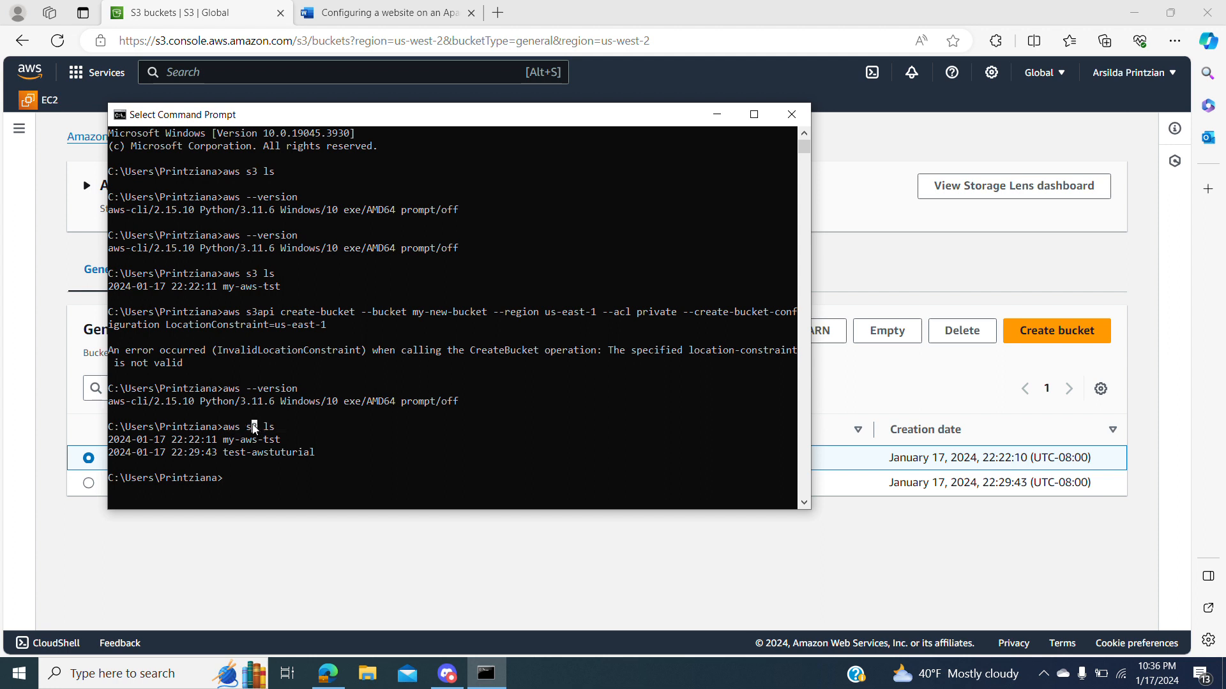
left_click(227, 427)
left_click_drag(226, 427, 251, 426)
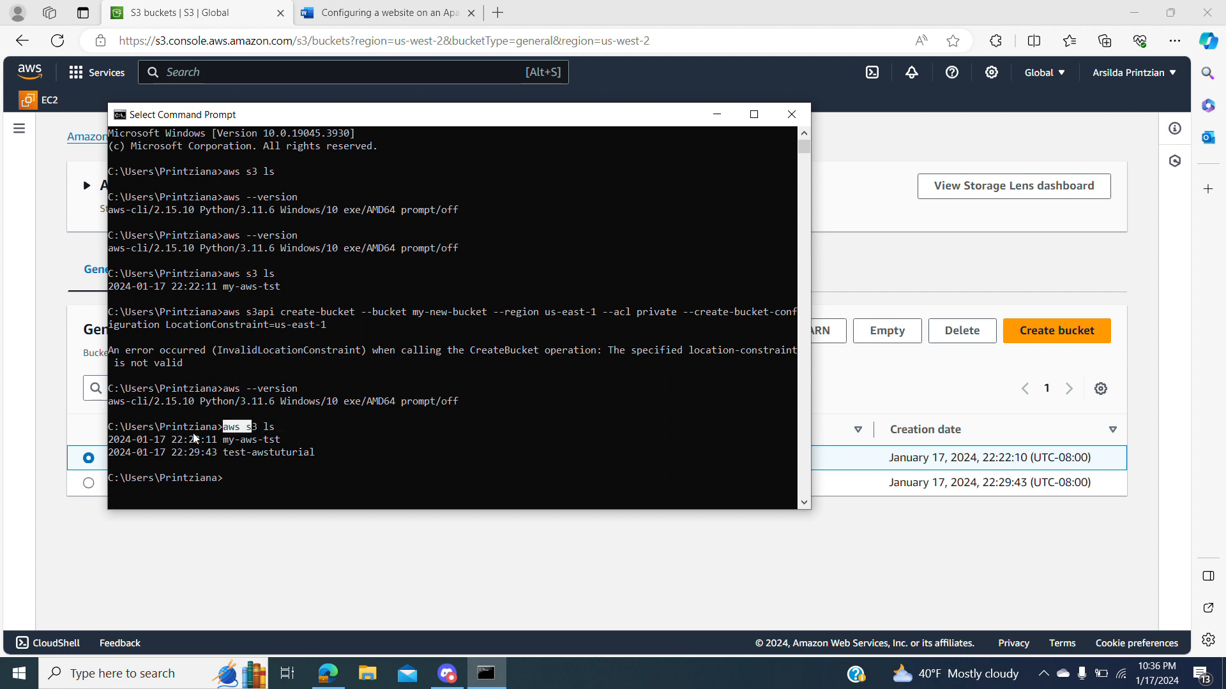
left_click(138, 441)
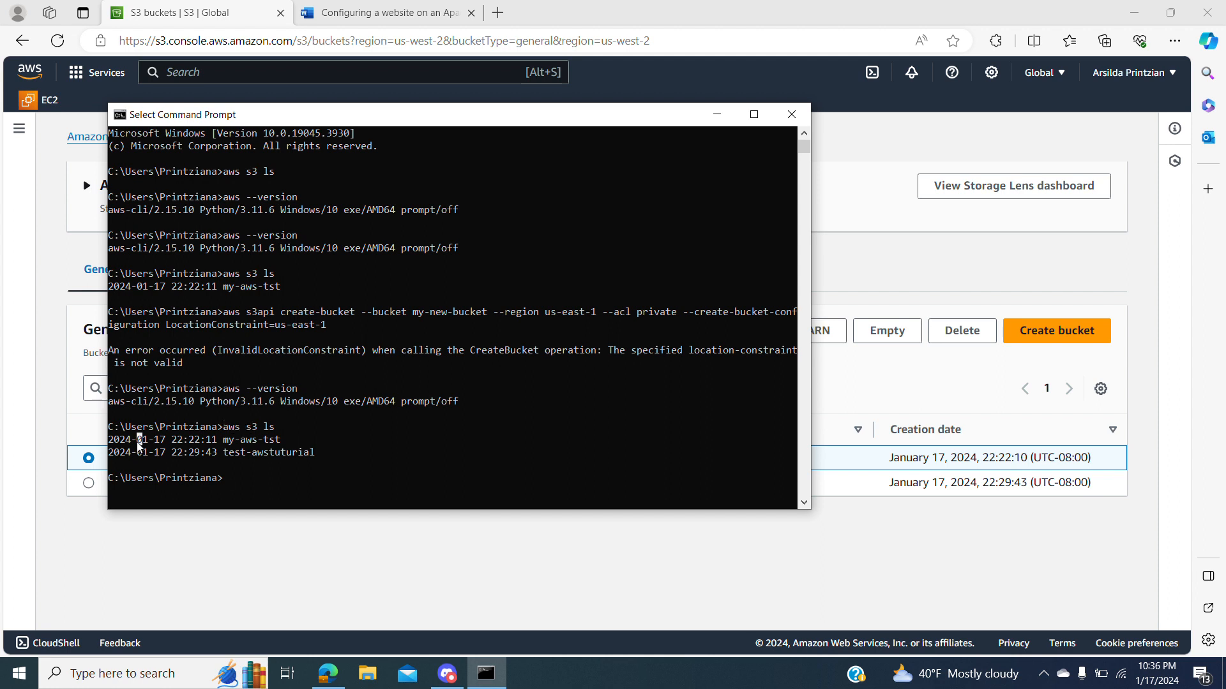
left_click(228, 441)
left_click_drag(670, 120, 1090, 174)
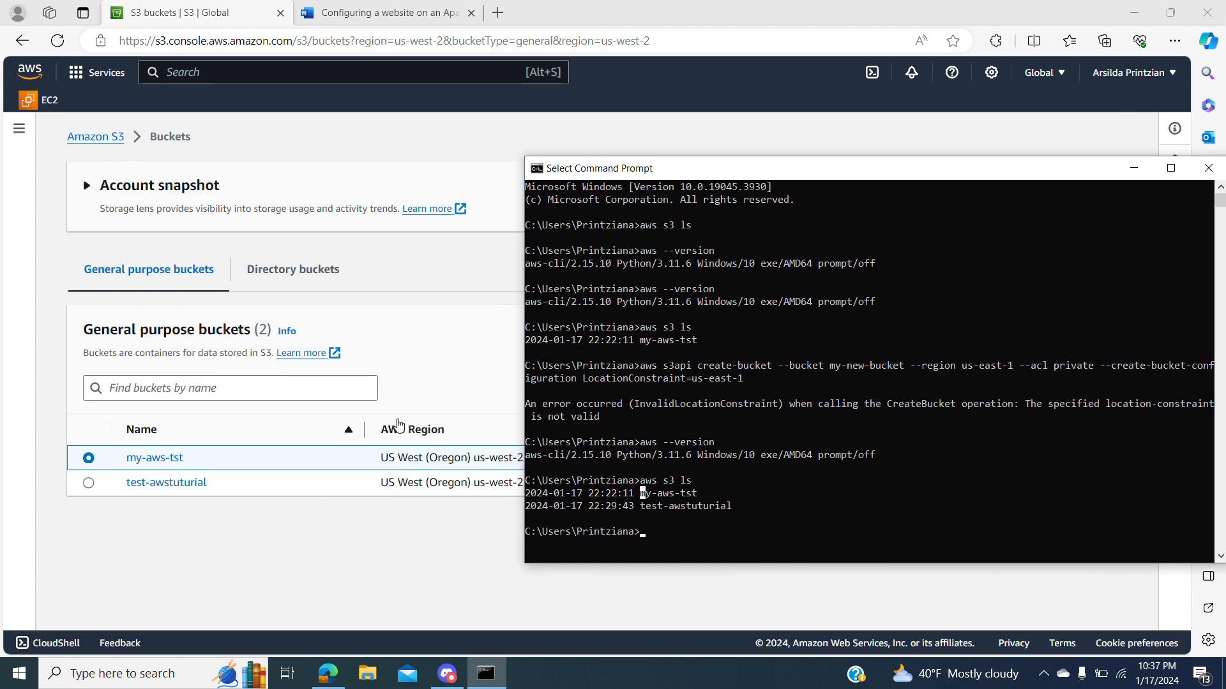
Minimize Command Prompt, view the objects in the my-aws-tst bucket and return to the bucket list.
left_click(1127, 173)
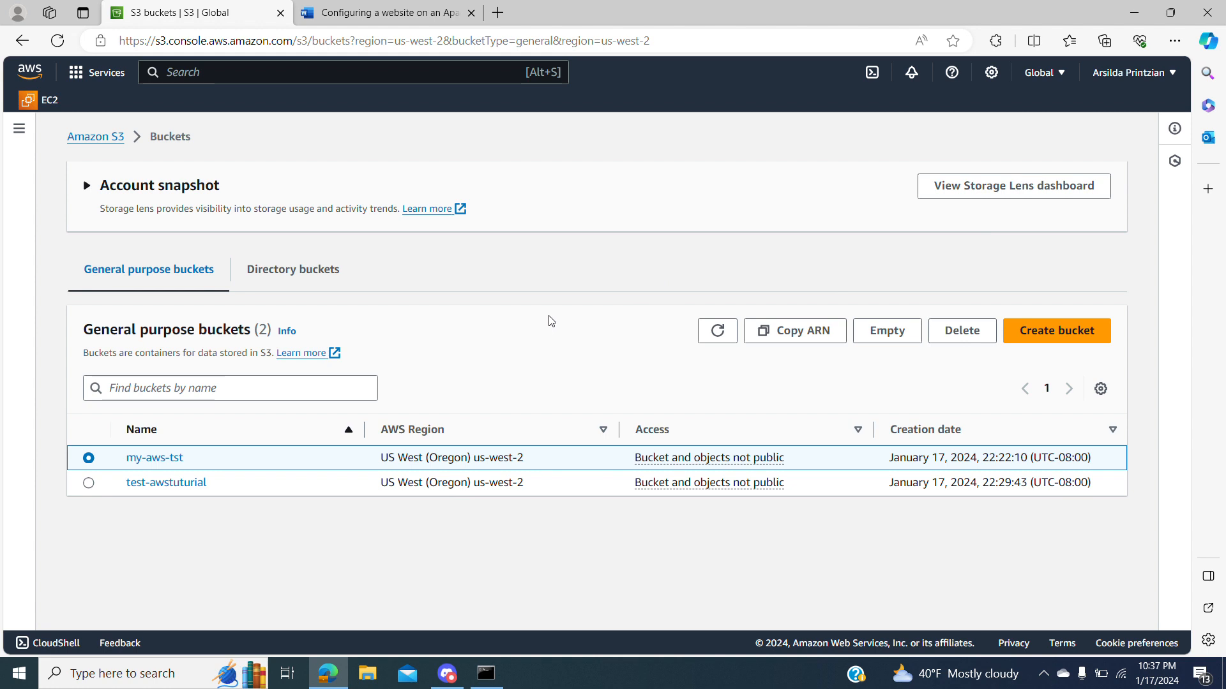
left_click(160, 459)
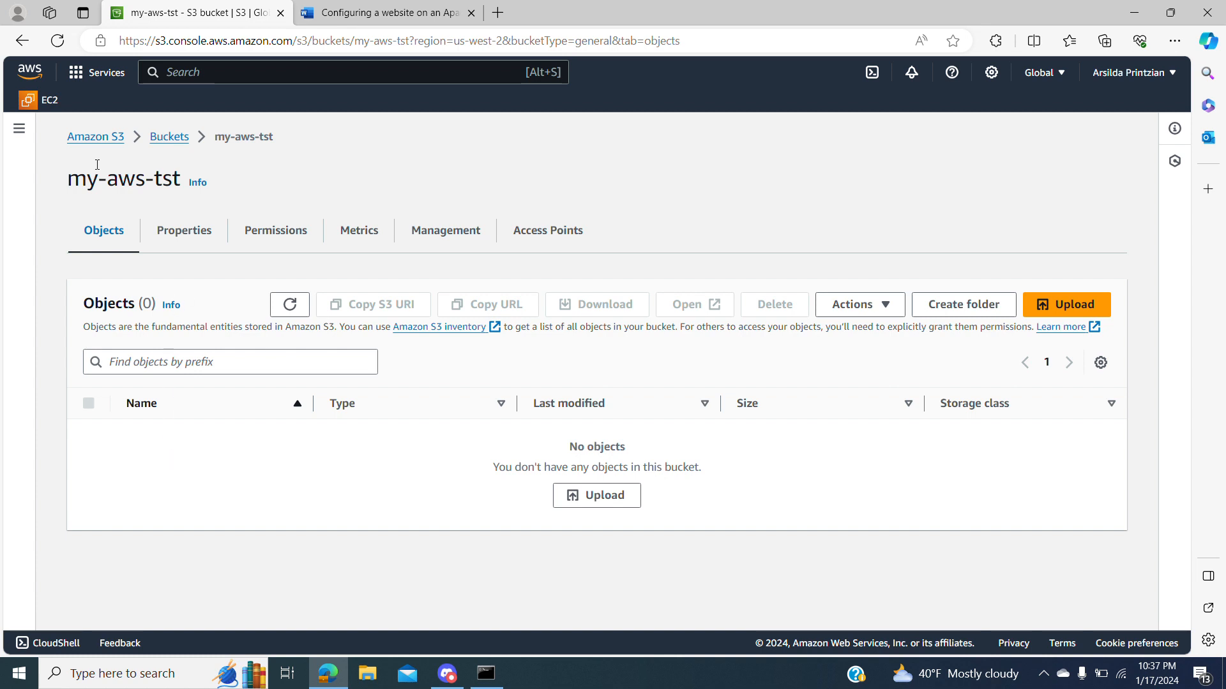
left_click(24, 40)
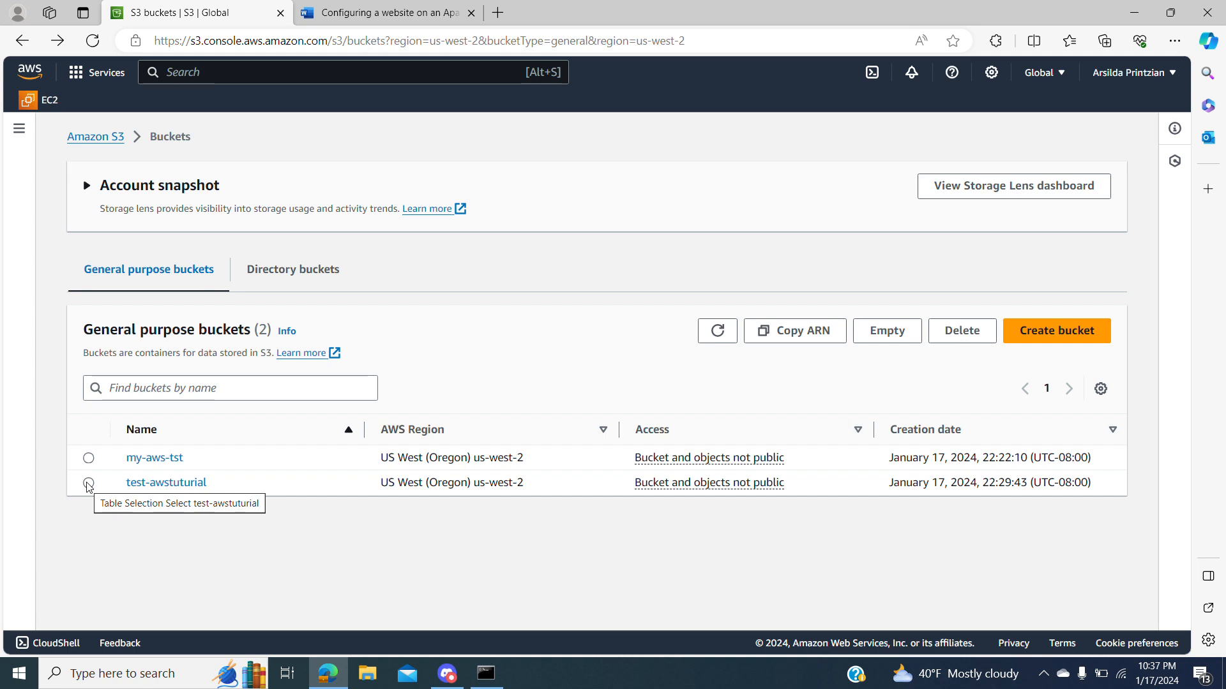
Open the test-awstuturial bucket and start a copy of its Apache web server configuration Word document.
left_click(164, 485)
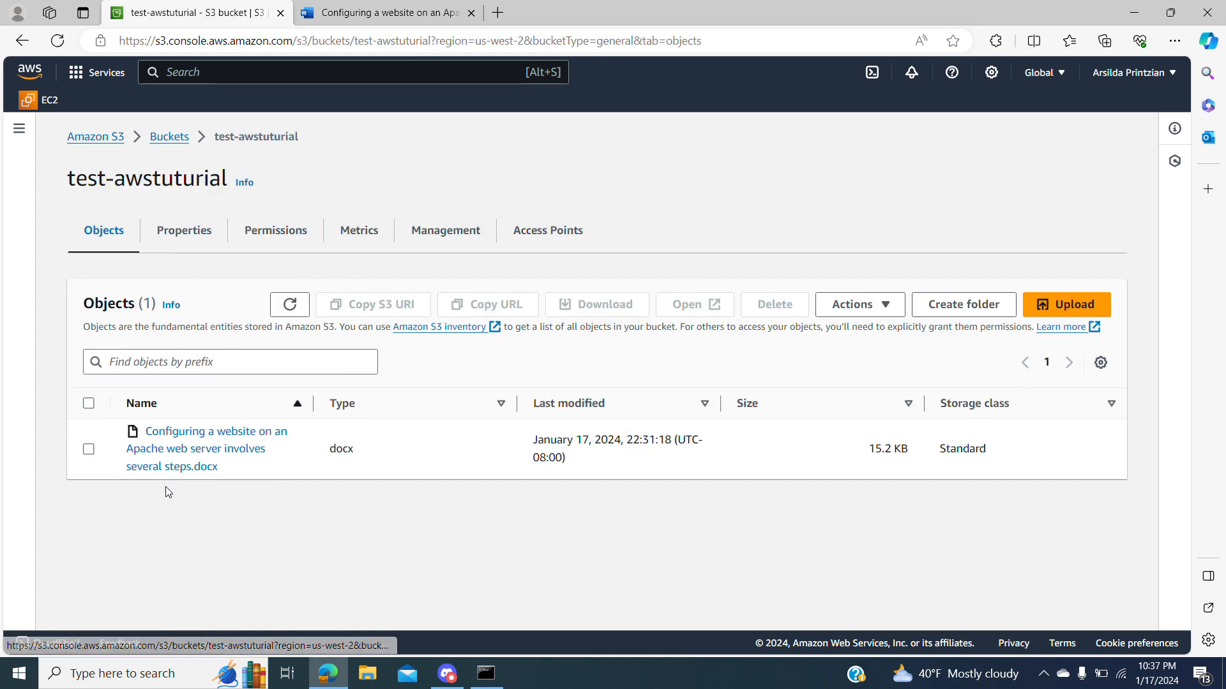
left_click(889, 313)
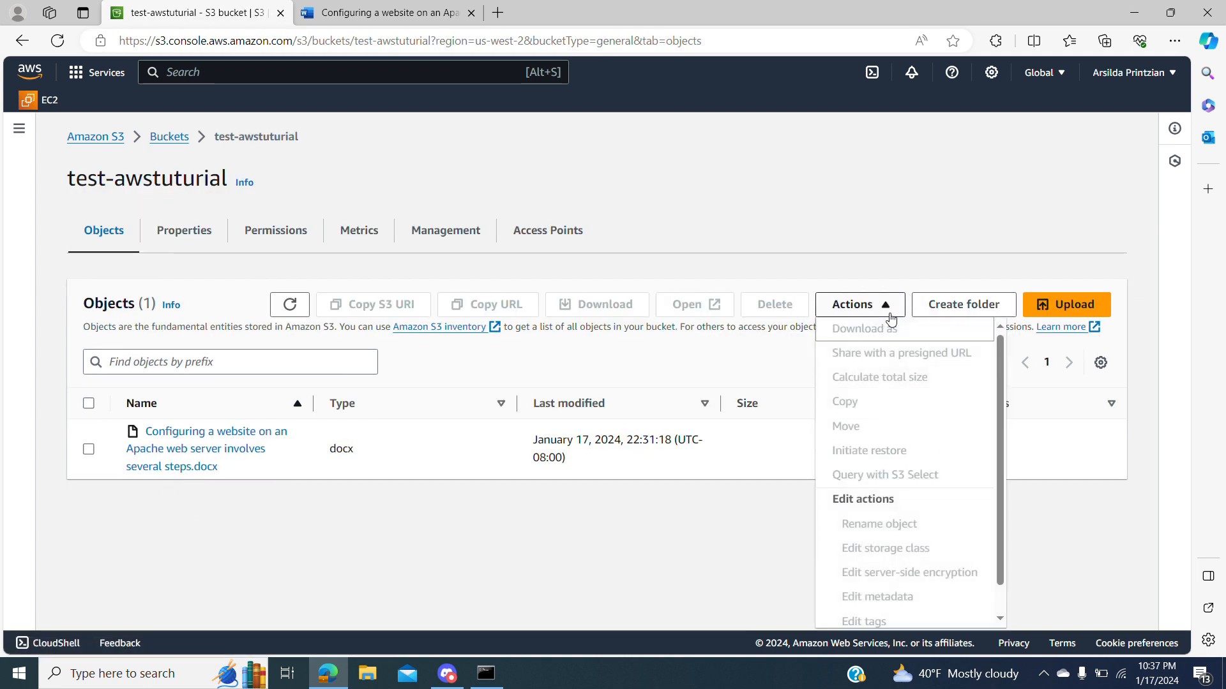
left_click(89, 450)
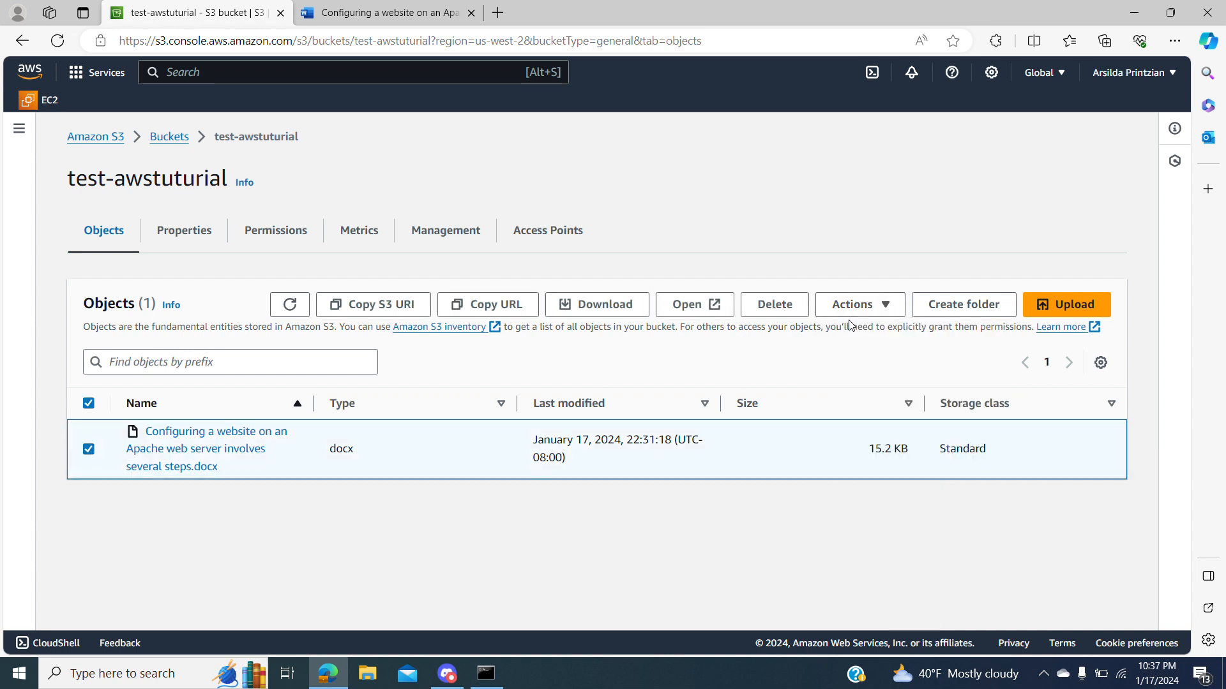
left_click(891, 314)
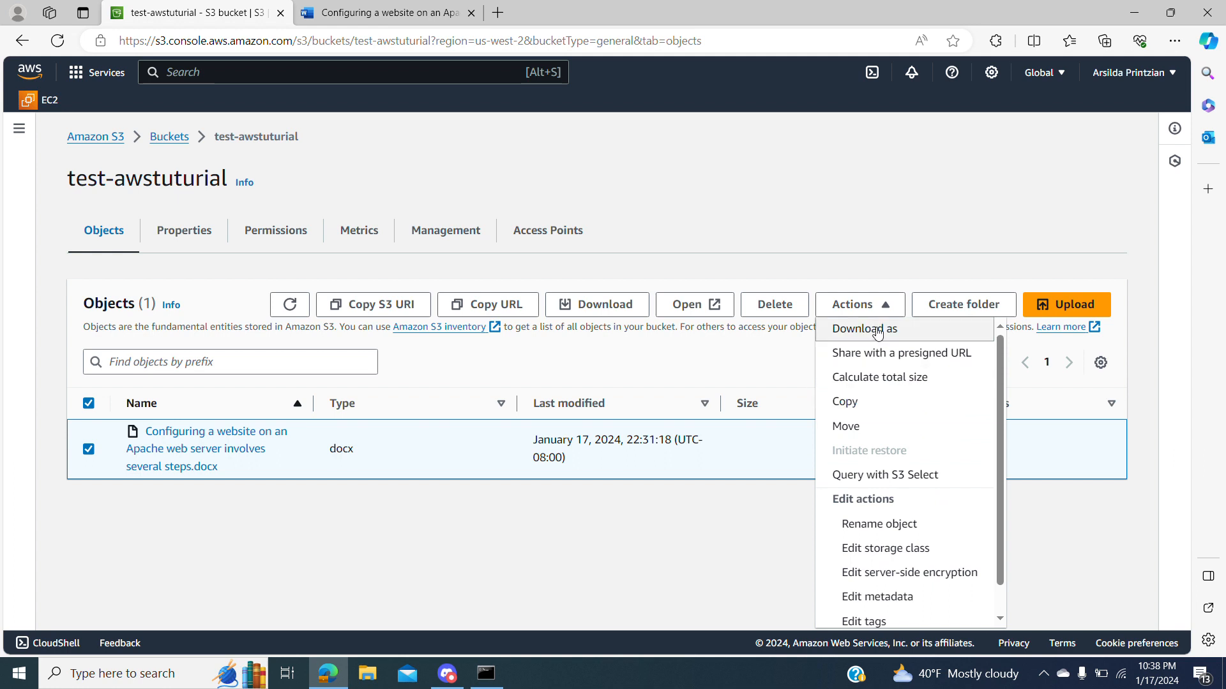
left_click(847, 402)
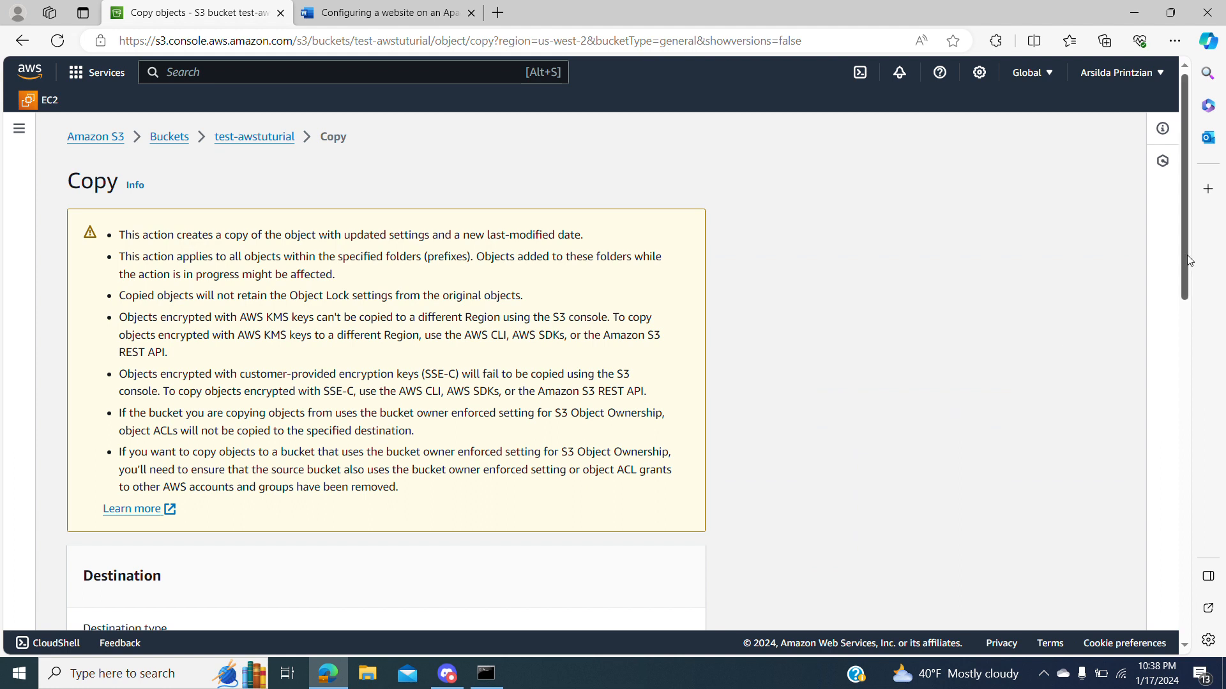
Choose the my-aws-tst general purpose bucket as the destination and copy the document there.
left_click_drag(1188, 260, 1199, 365)
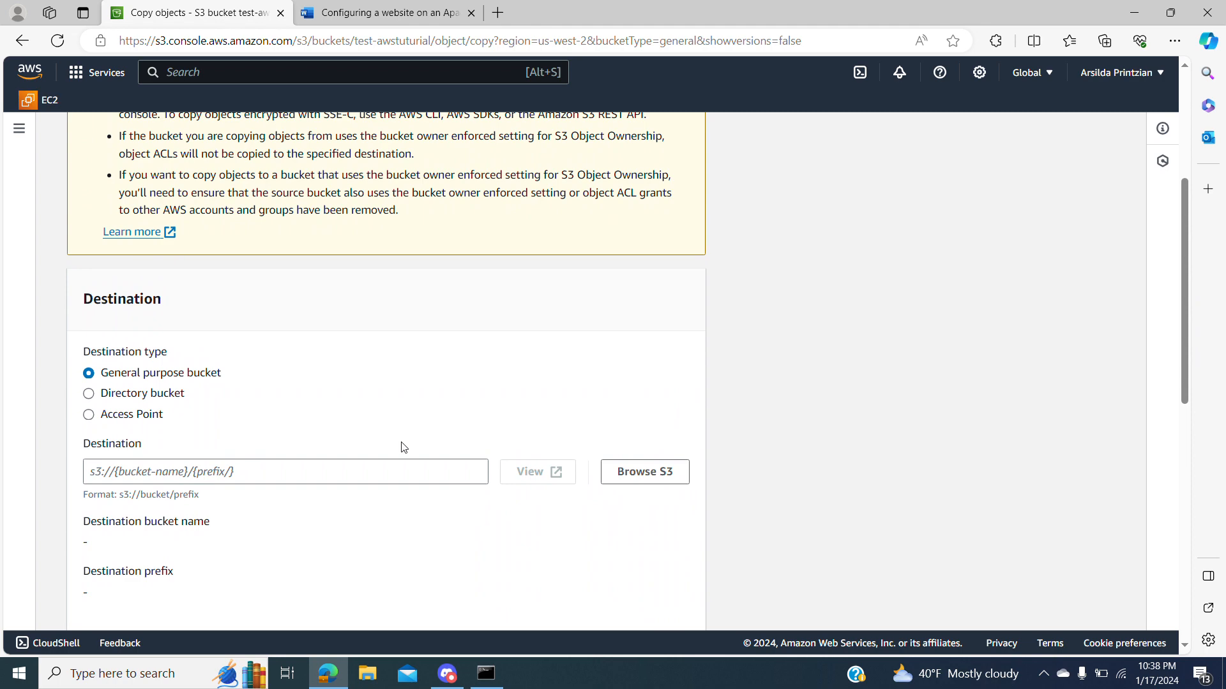
left_click(643, 474)
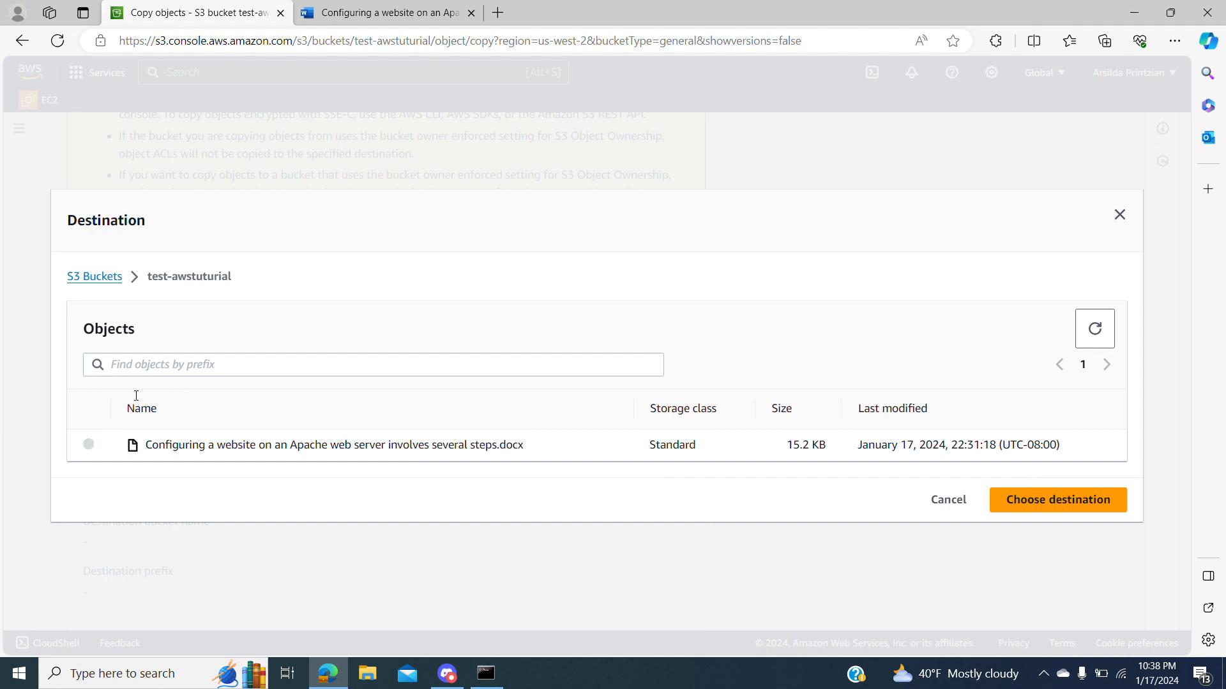
left_click(155, 364)
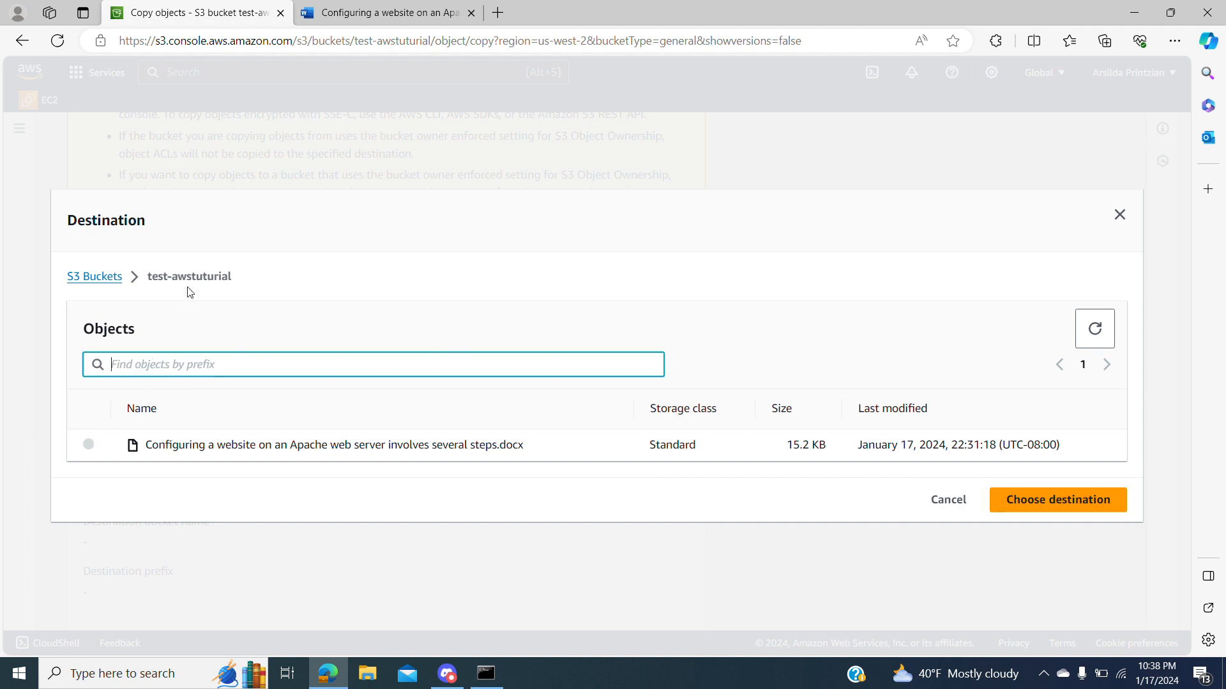
left_click(102, 277)
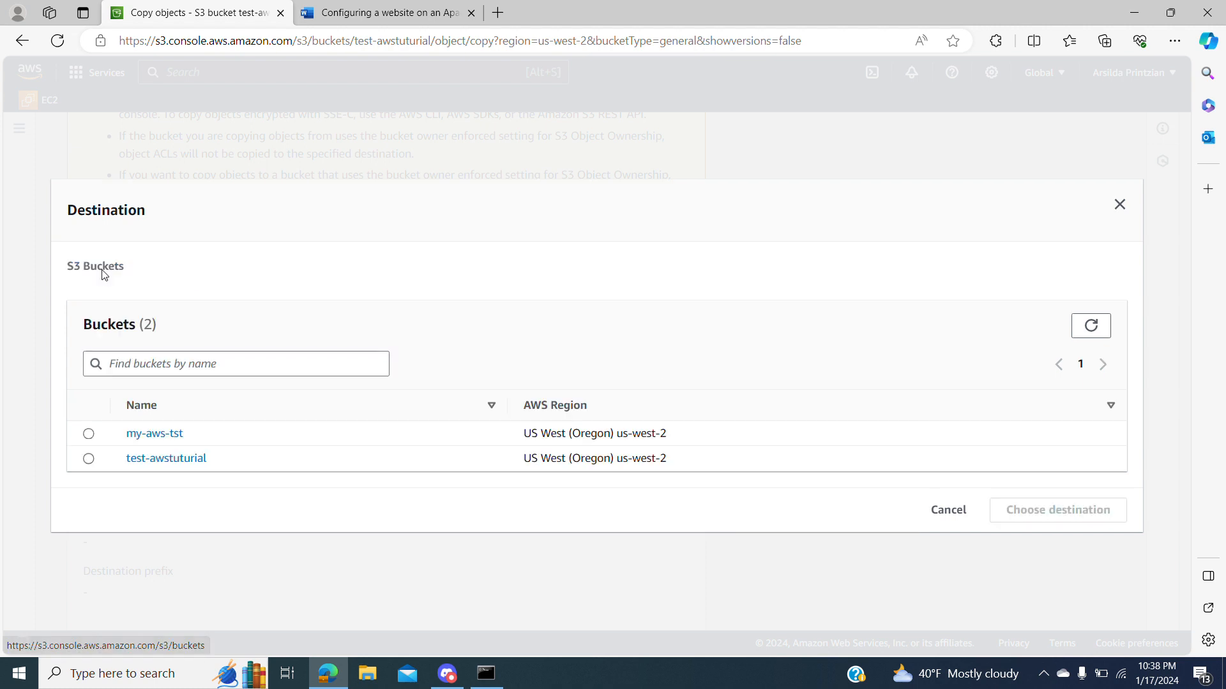
left_click(90, 434)
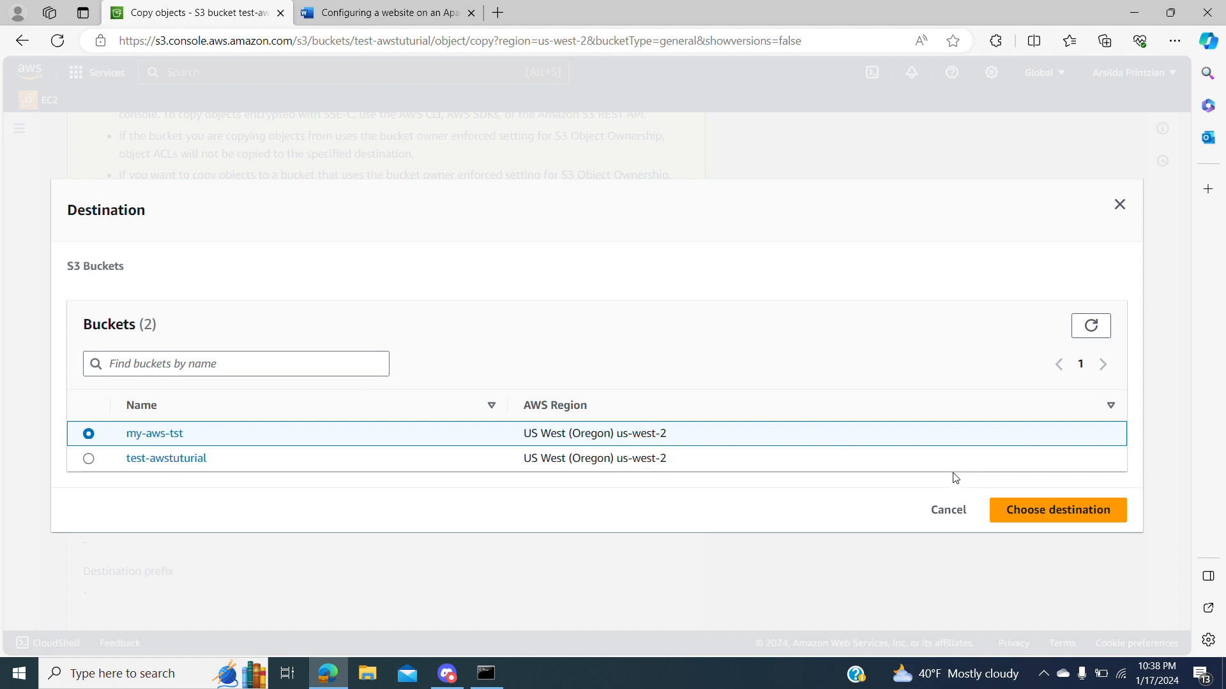
left_click(1008, 509)
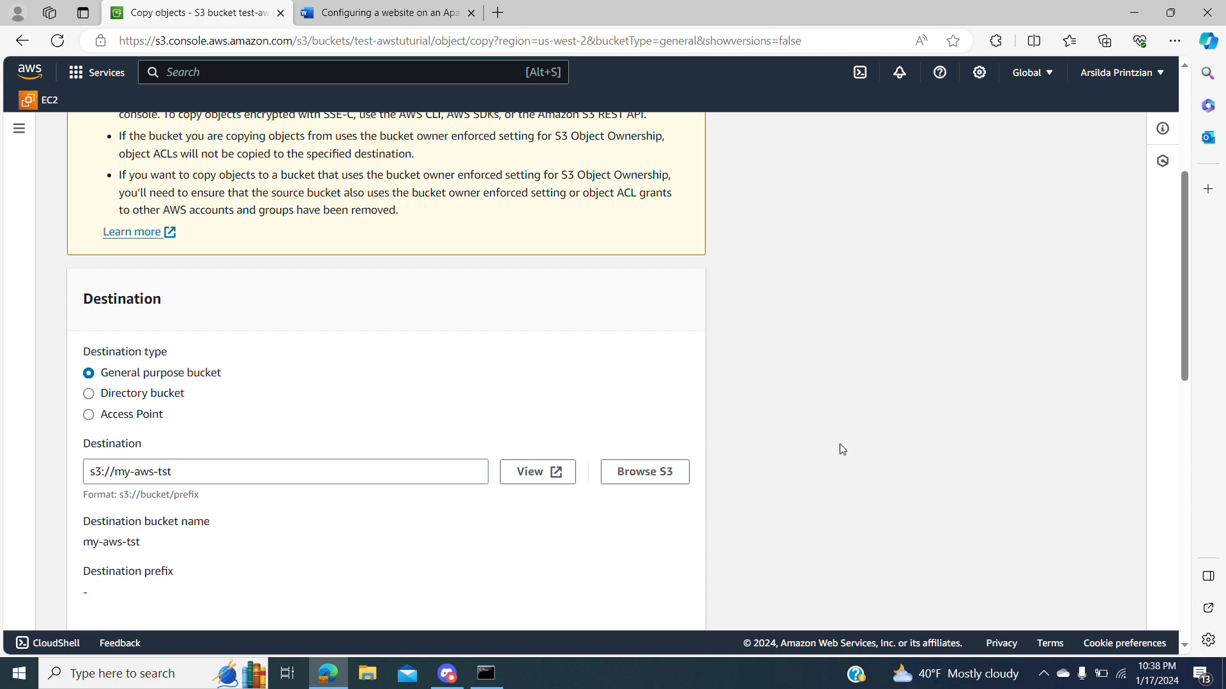
left_click_drag(1187, 331, 1218, 598)
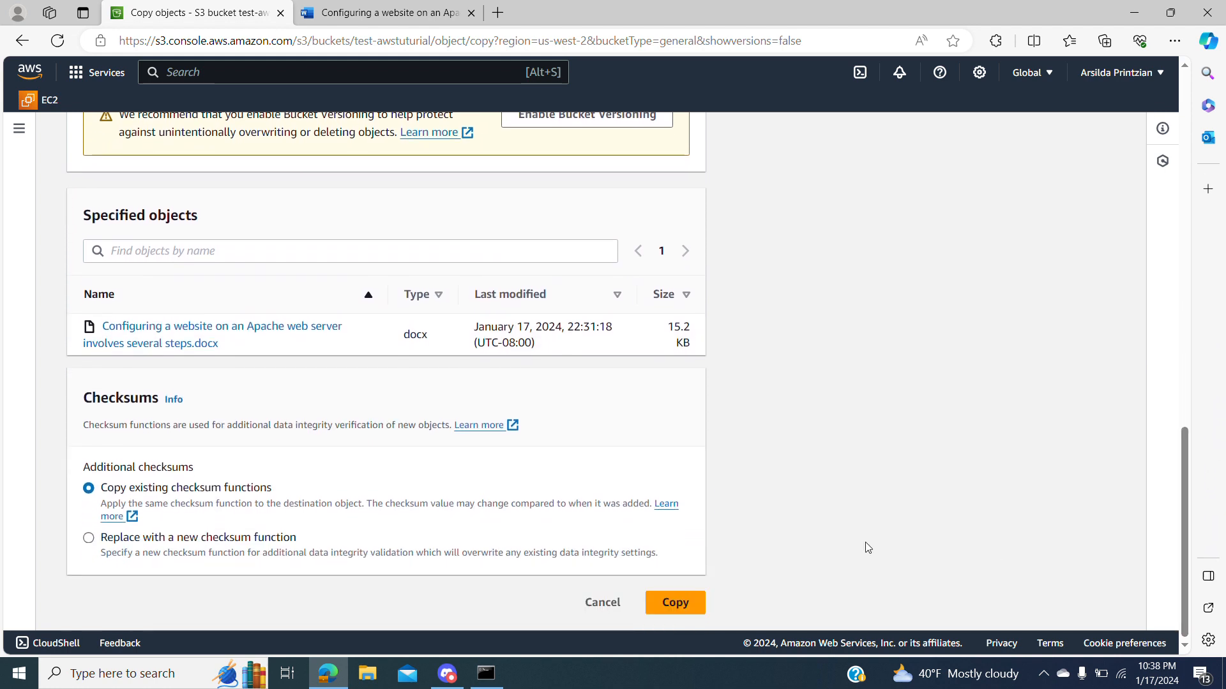
left_click(685, 602)
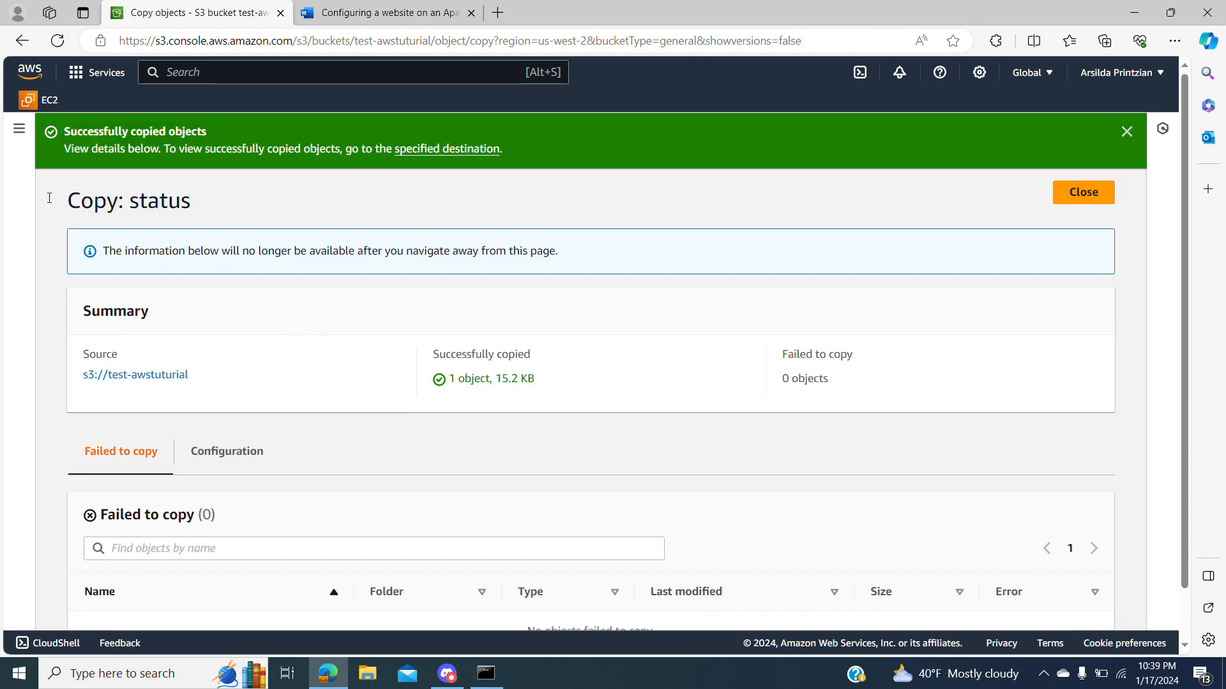
Return to the bucket list and check the objects in test-awstuturial and in my-aws-tst.
left_click(19, 129)
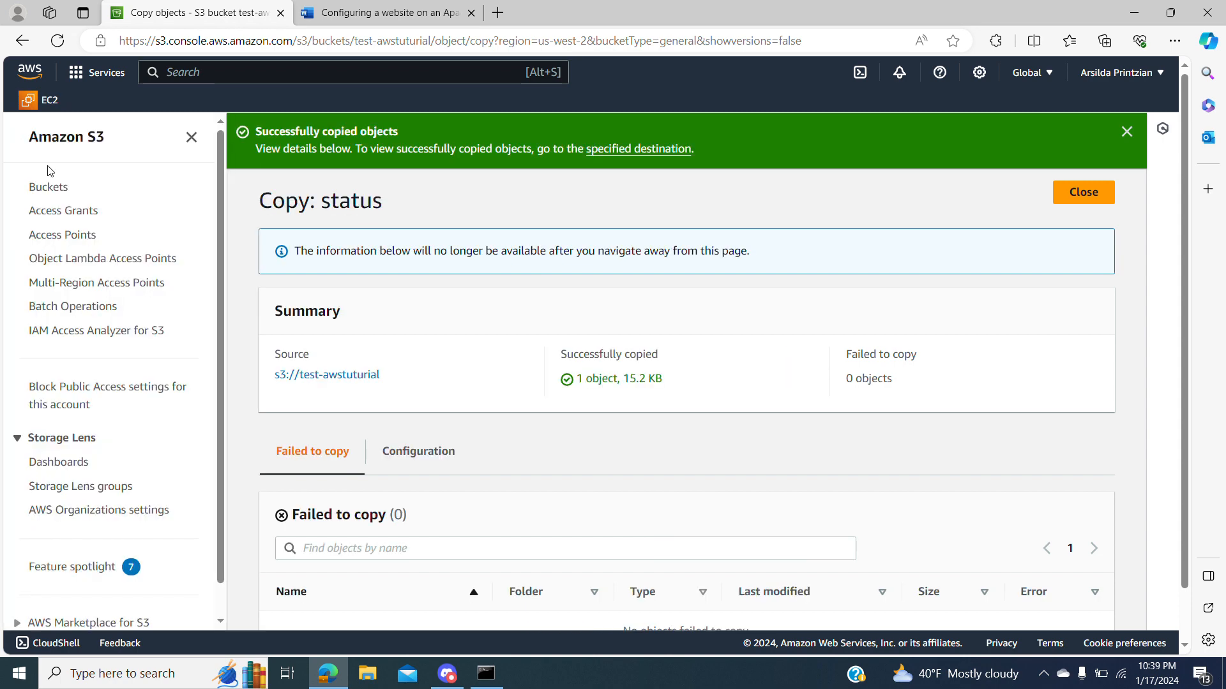
left_click(48, 187)
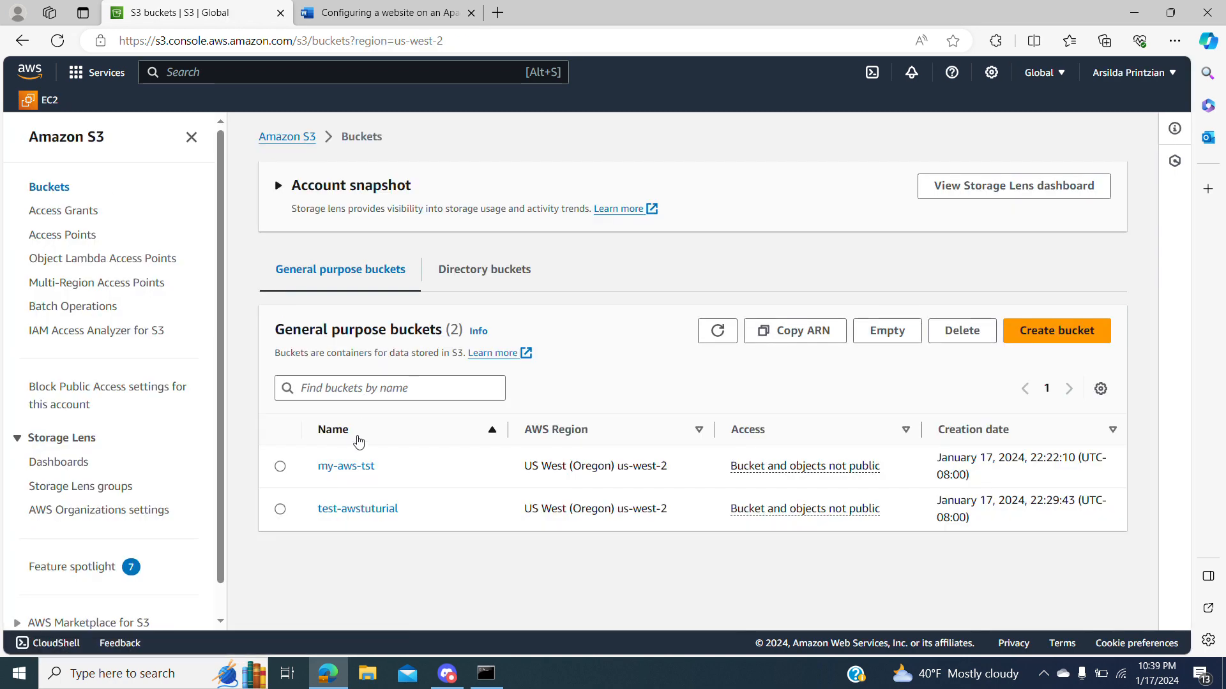
left_click(357, 509)
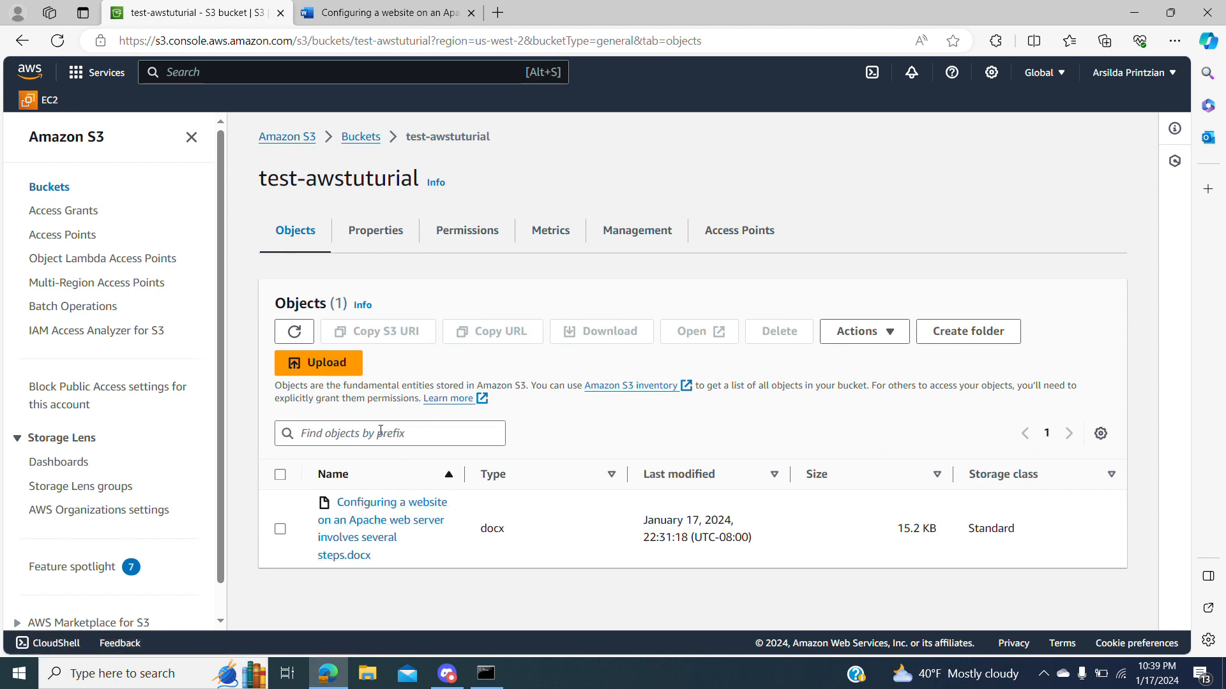
left_click(29, 46)
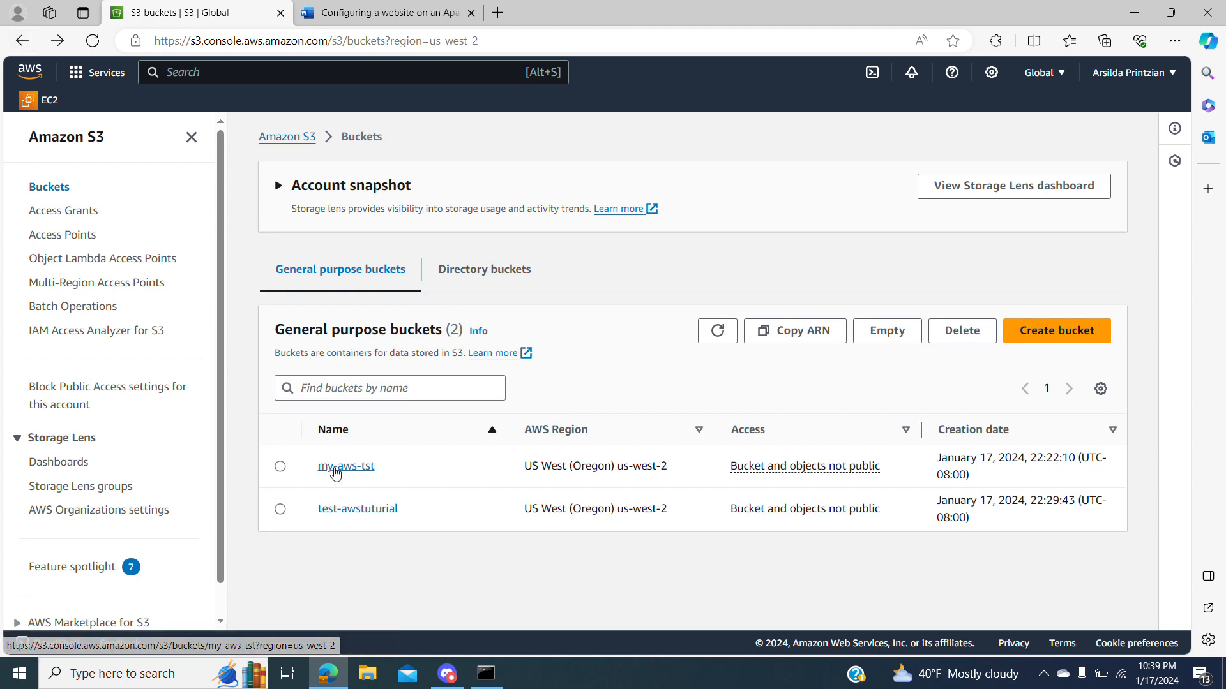
left_click(336, 467)
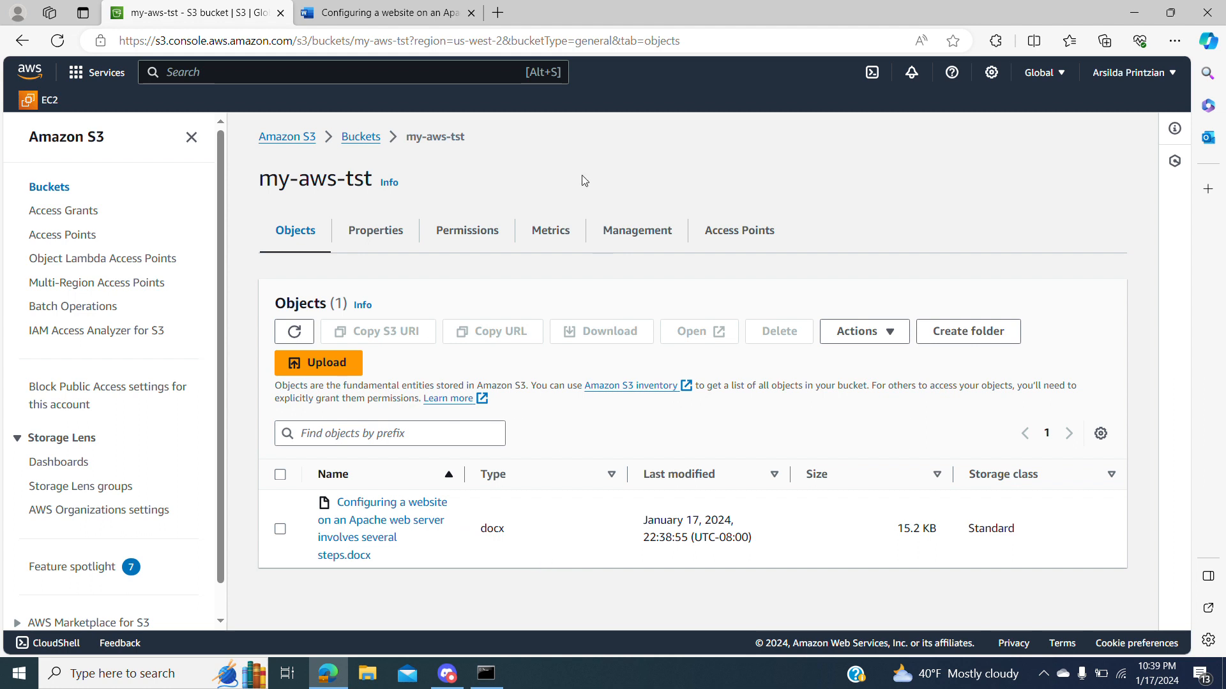
Select the copied document in my-aws-tst and review the actions available for it.
left_click(868, 343)
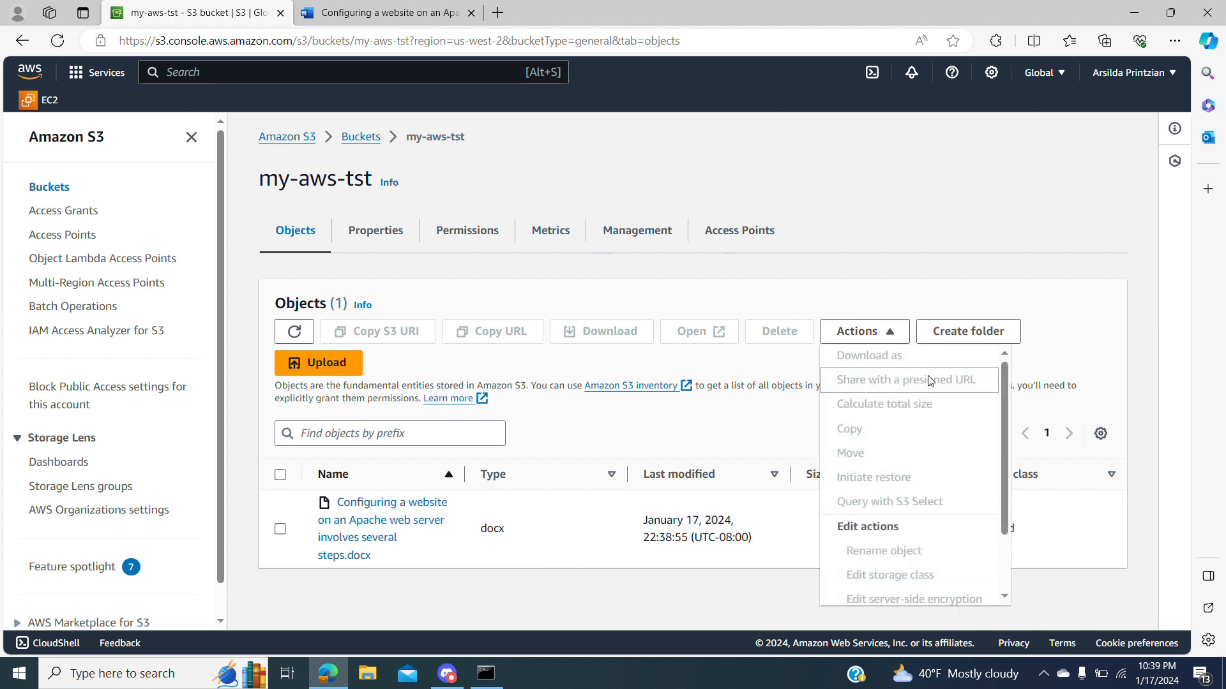
left_click(280, 529)
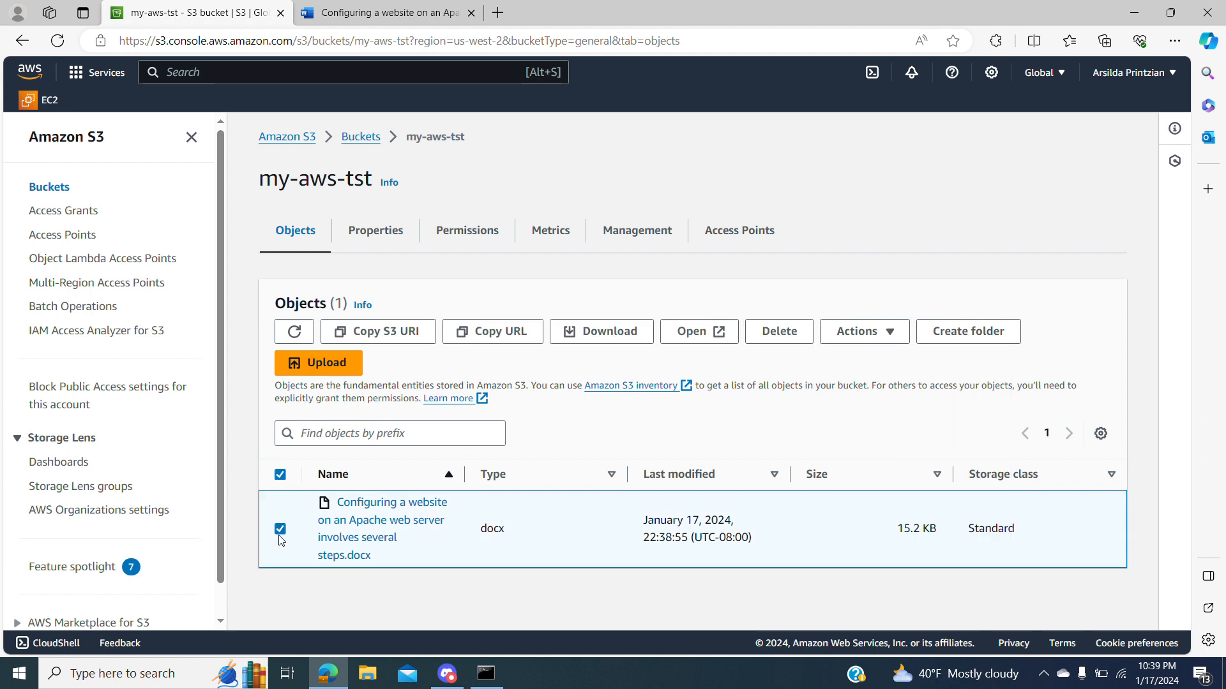
left_click(871, 337)
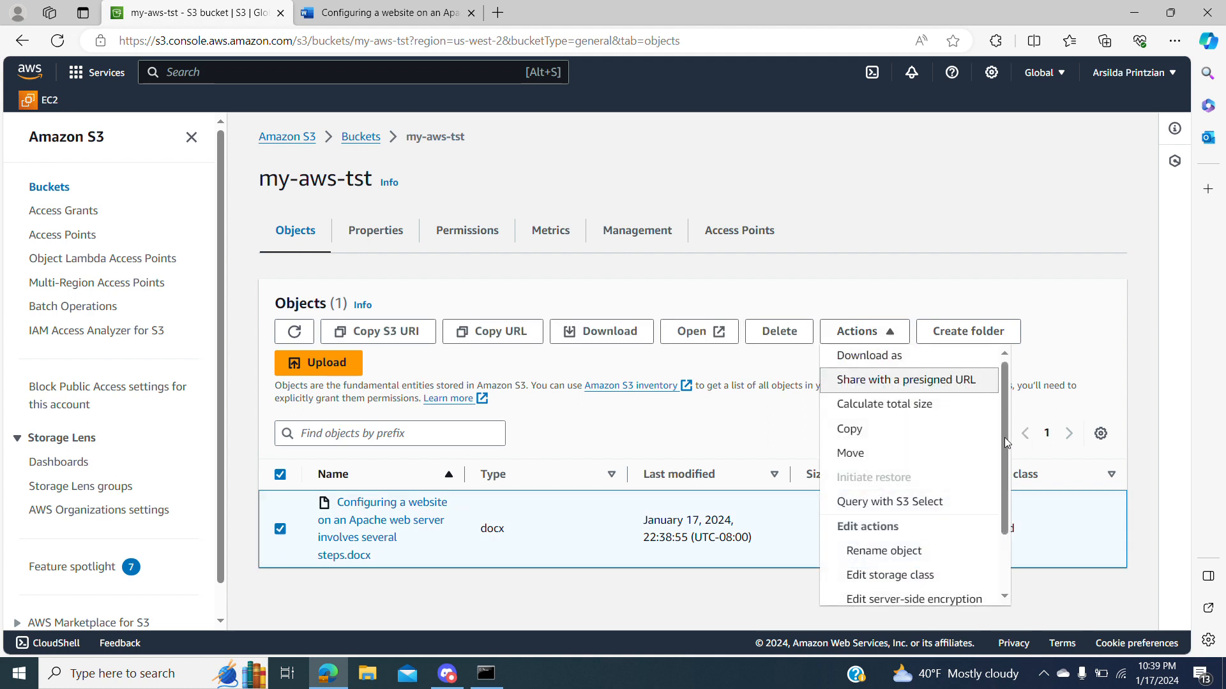
left_click_drag(1004, 440, 1006, 499)
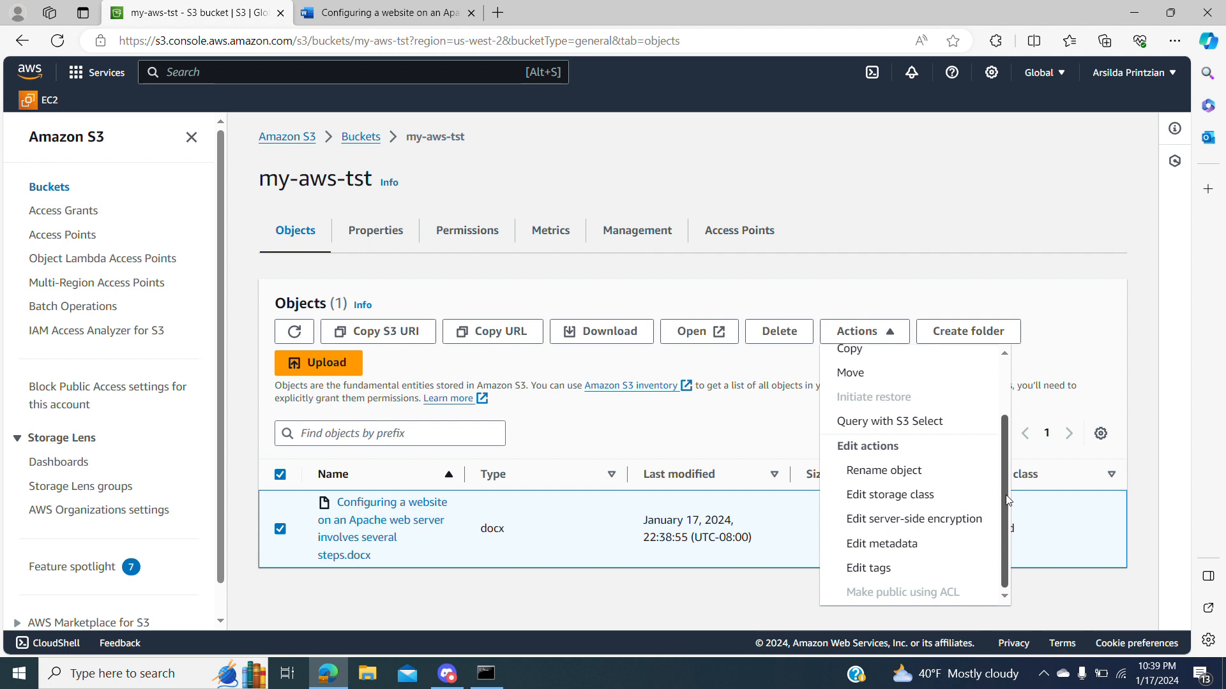
left_click_drag(1007, 501, 1003, 430)
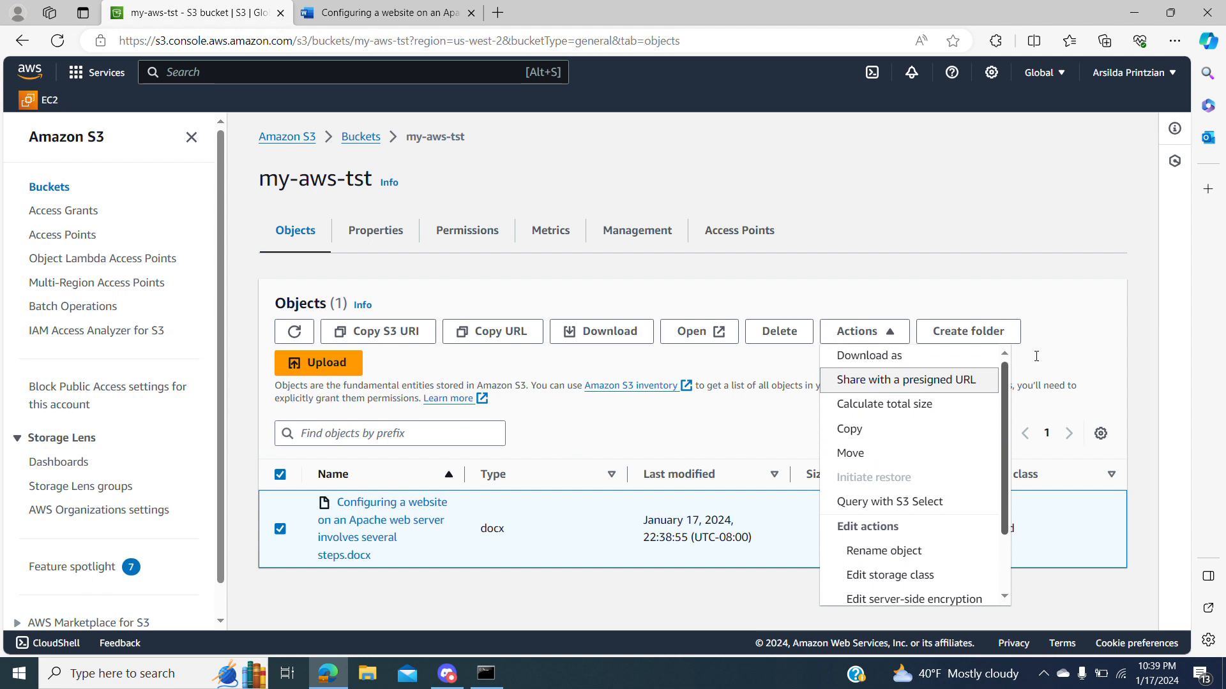
left_click(1084, 287)
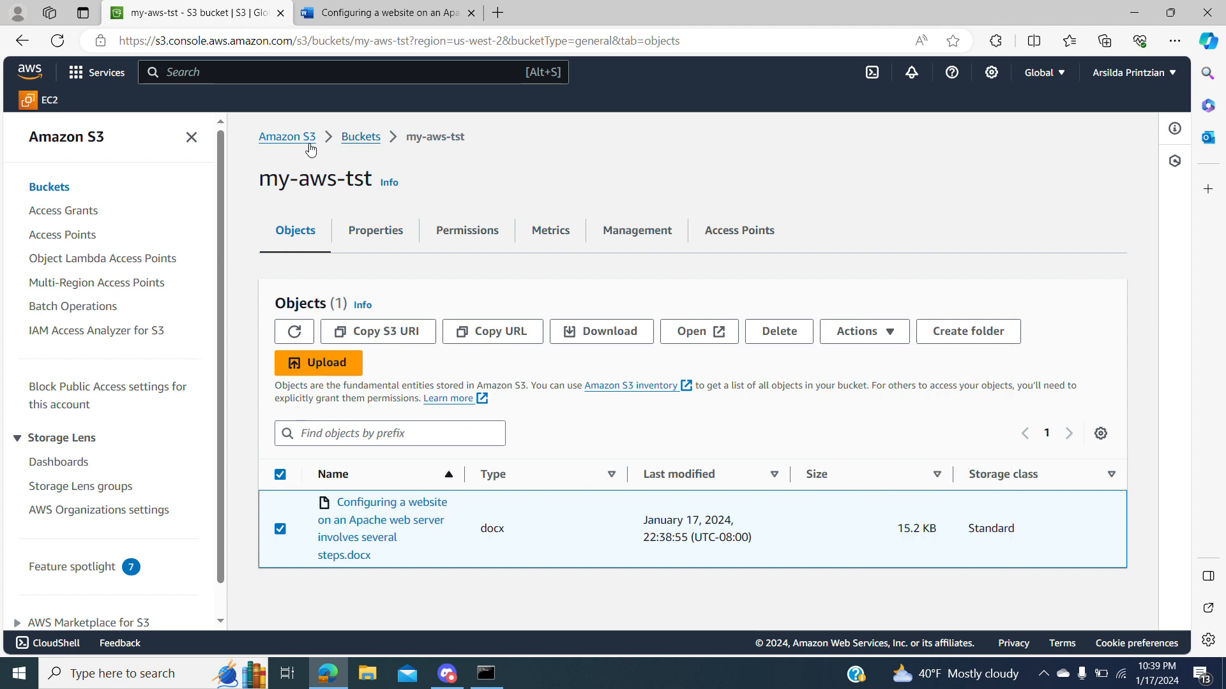
Try to delete the my-aws-tst bucket from the bucket list, and return to the bucket's objects.
left_click(352, 143)
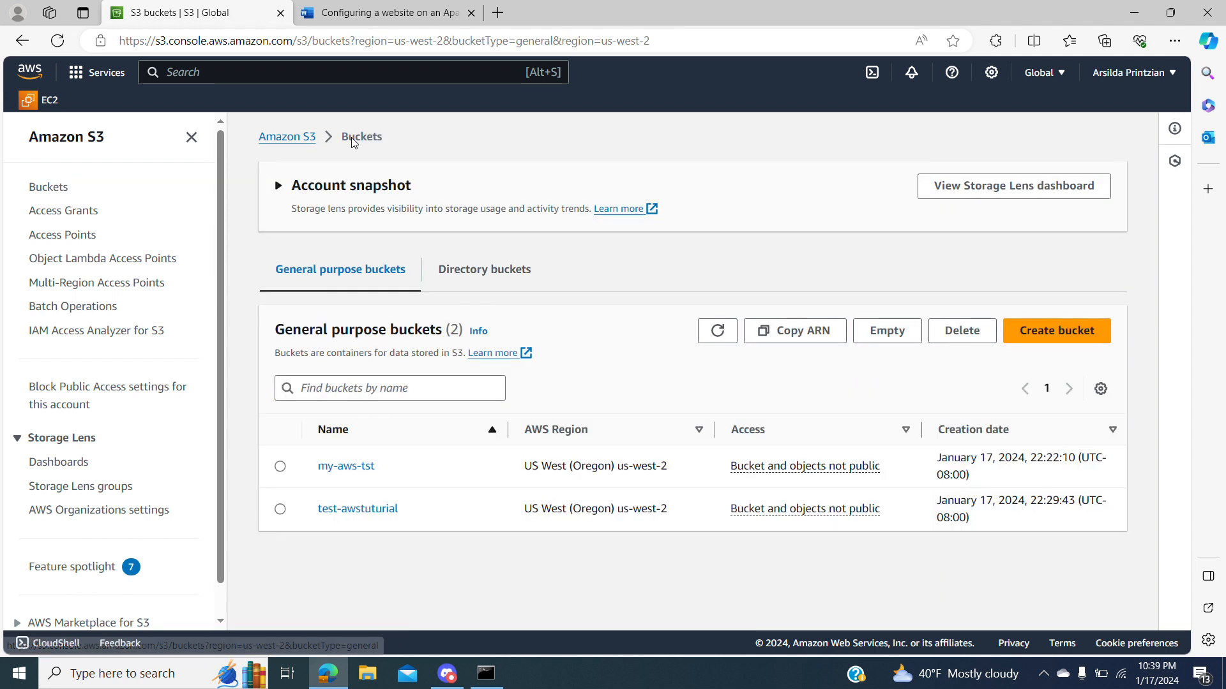
left_click(281, 468)
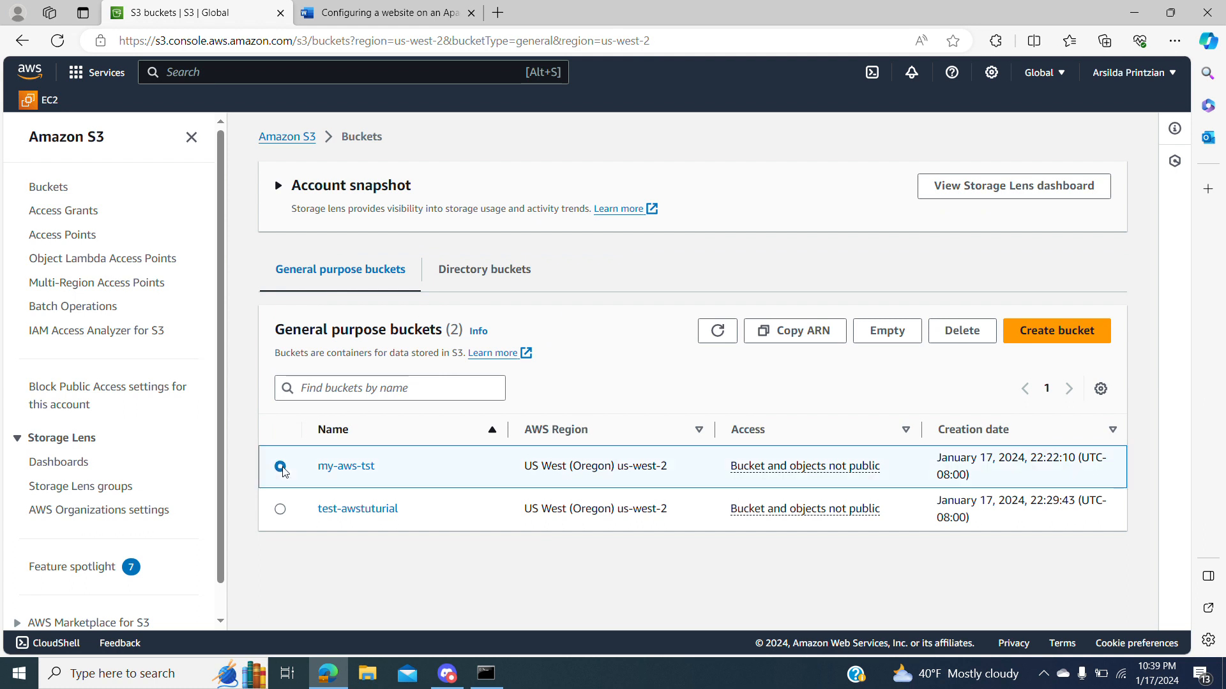
left_click(952, 341)
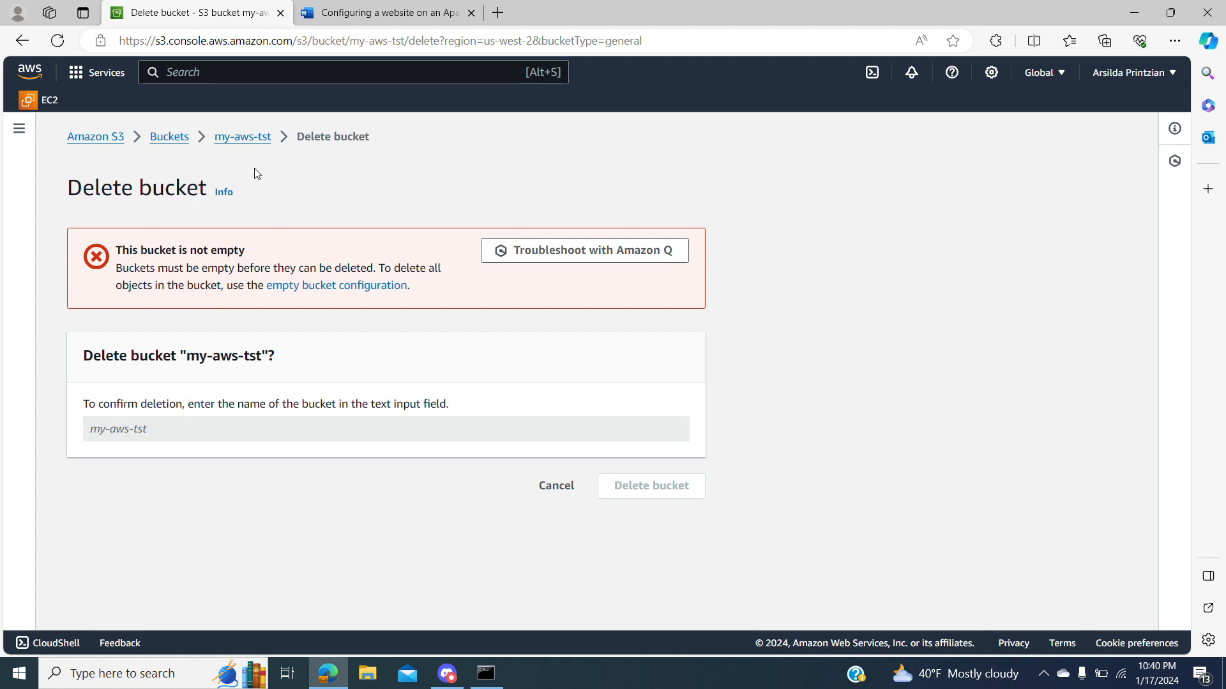
left_click(250, 142)
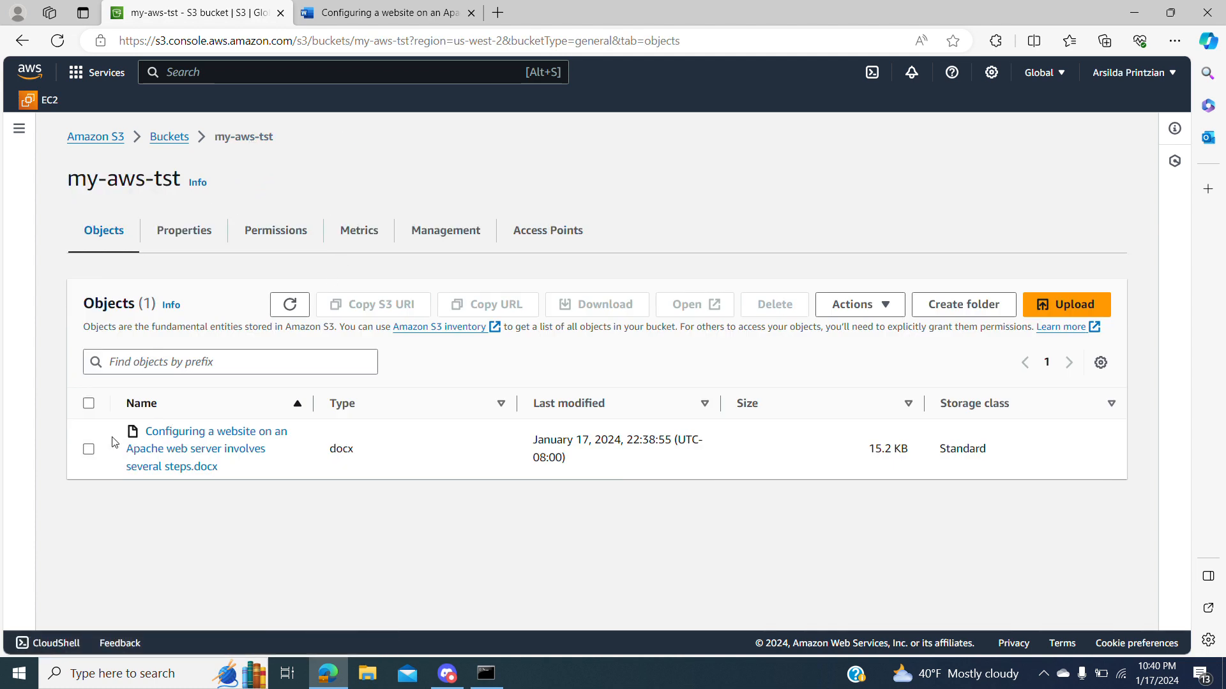
Permanently delete the Word document from the my-aws-tst bucket, confirming with "permanently delete".
left_click(89, 449)
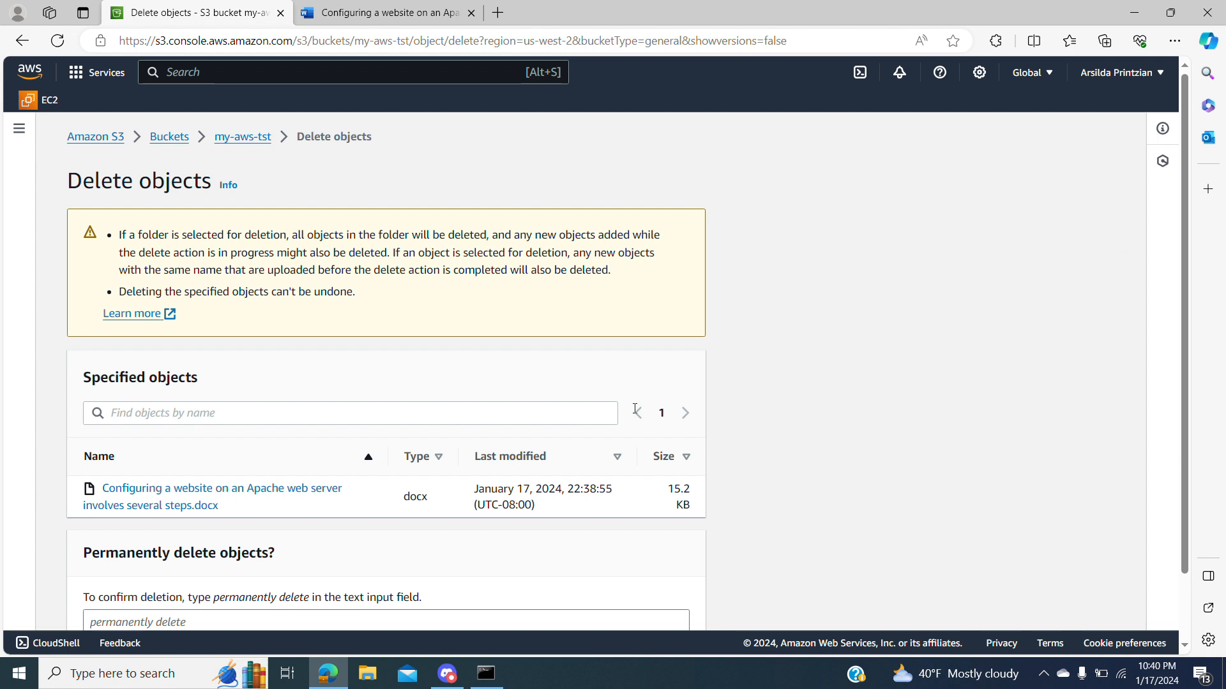
scroll(1190, 342, "down", 1)
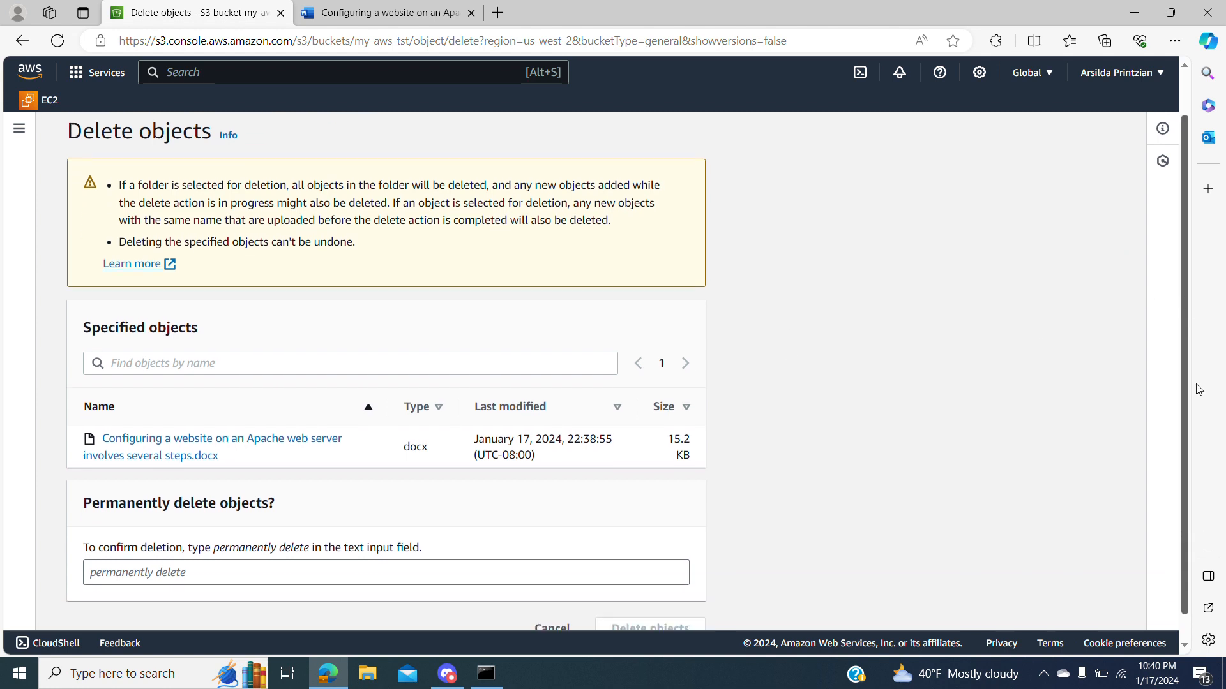
left_click(375, 536)
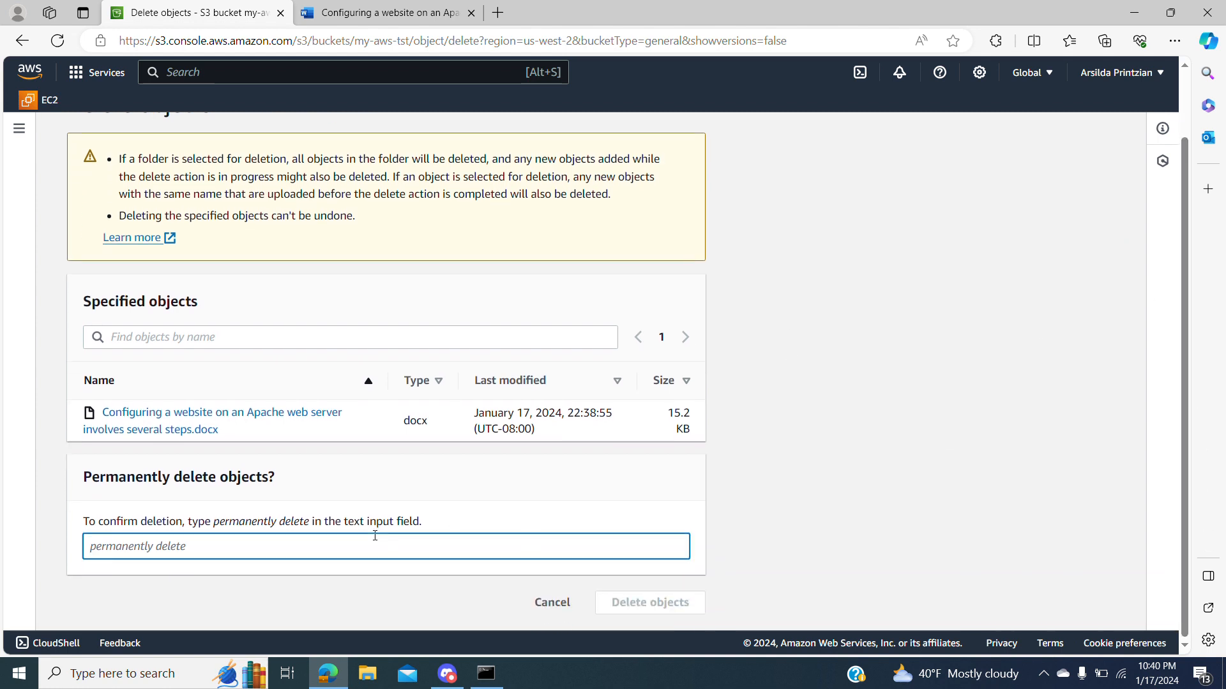
type("permanently delete")
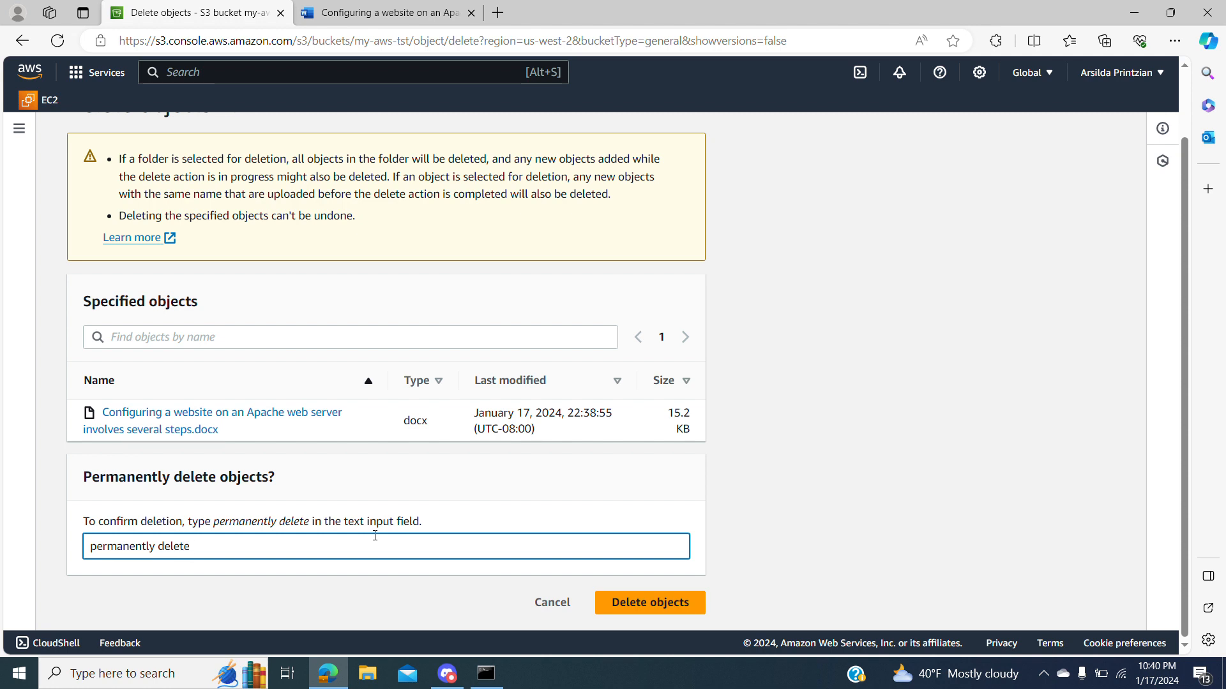
left_click(635, 611)
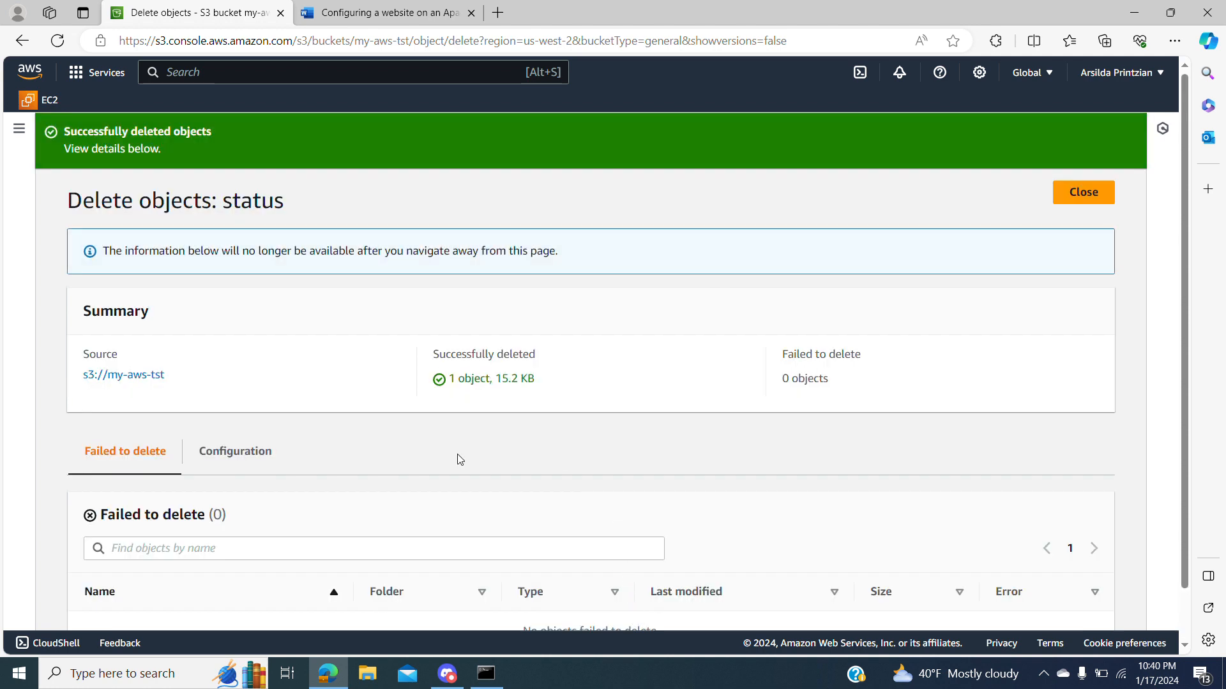
Return to the bucket list and delete the my-aws-tst bucket, entering its name "my-aws-tst" as confirmation.
left_click(20, 128)
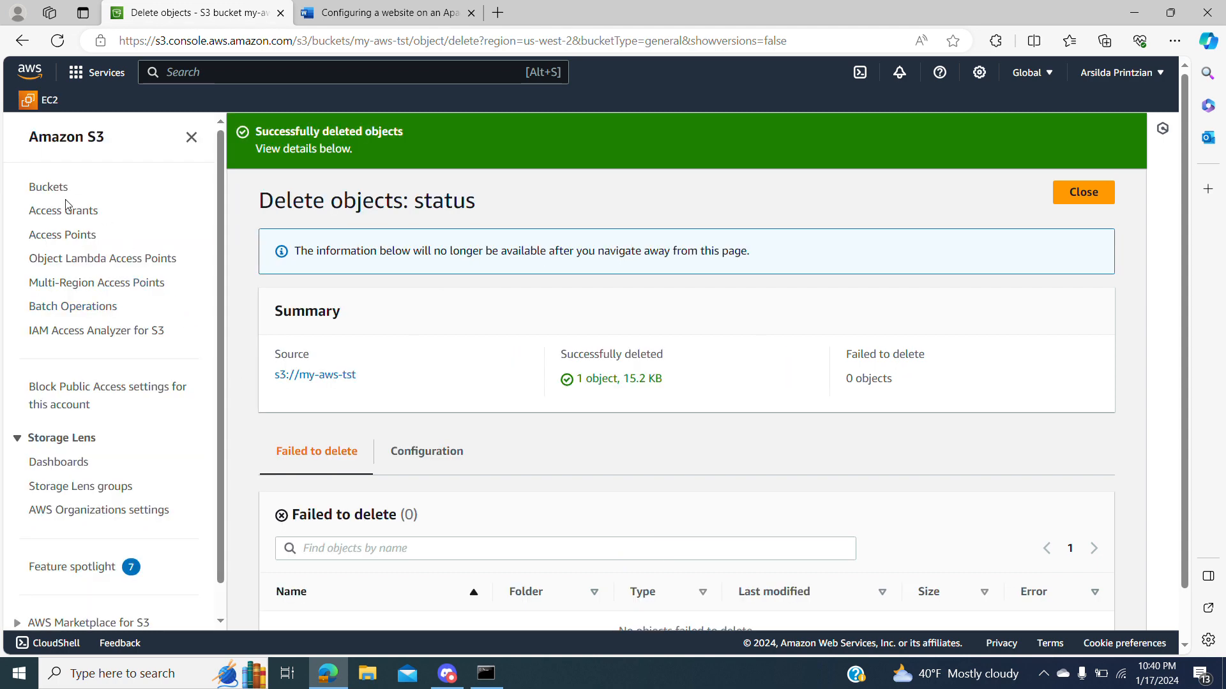
left_click(48, 188)
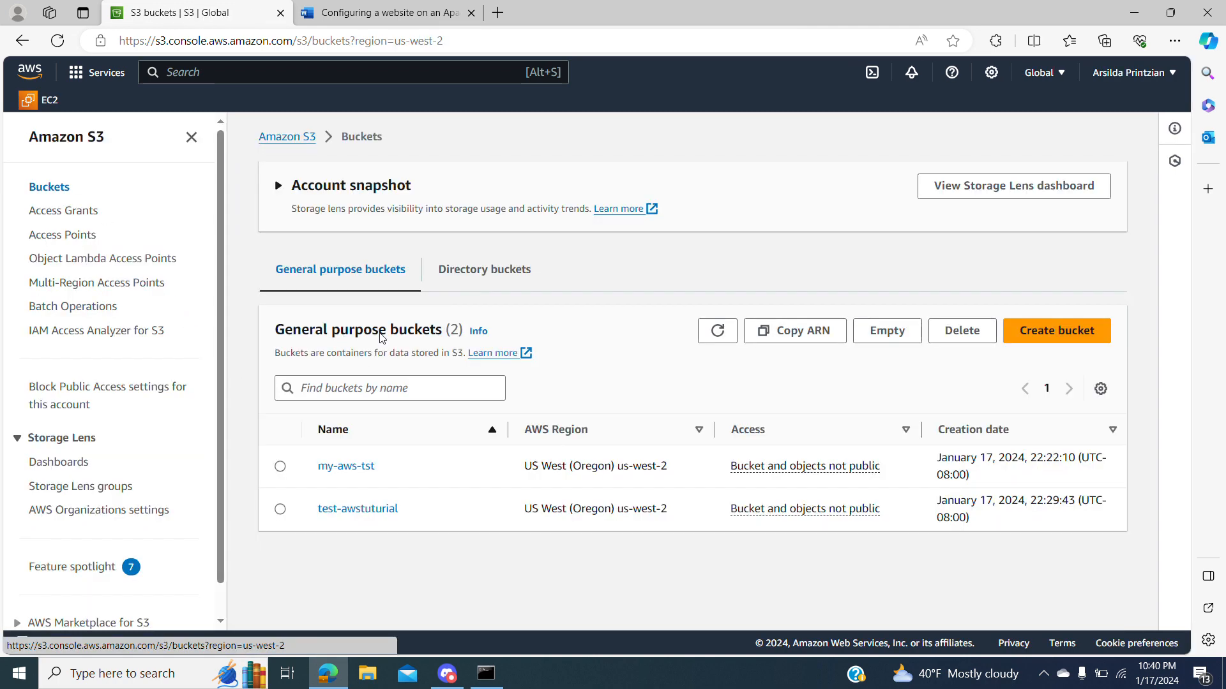
left_click(281, 468)
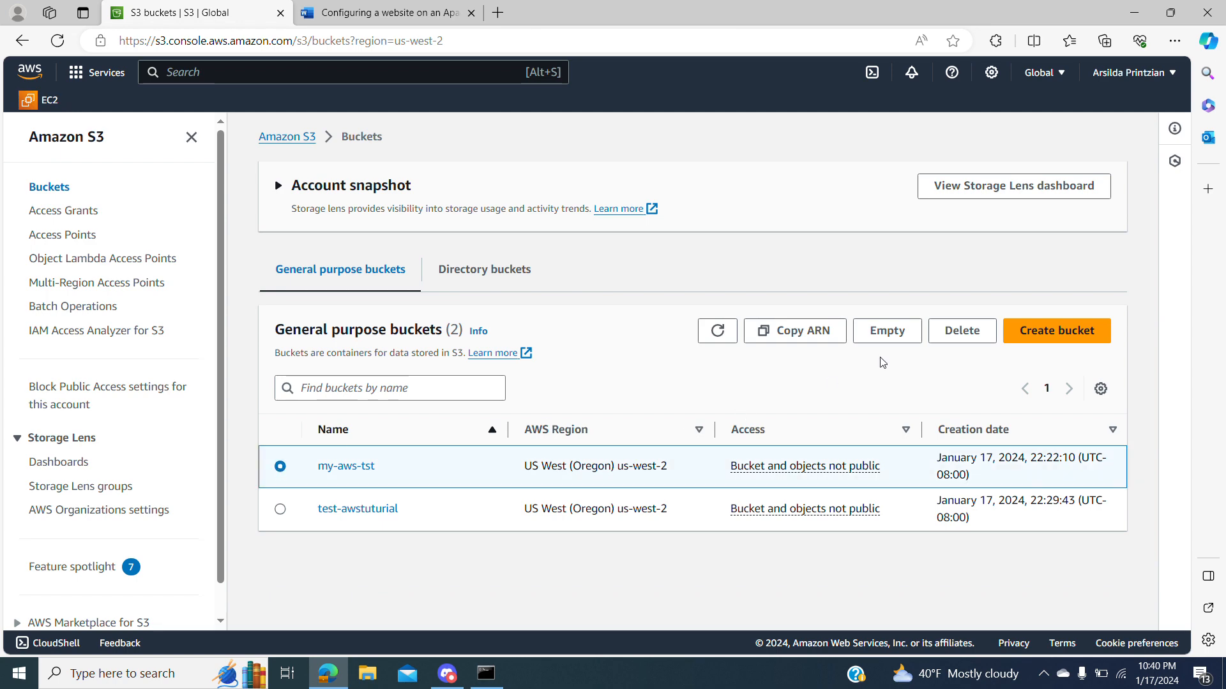
left_click(961, 326)
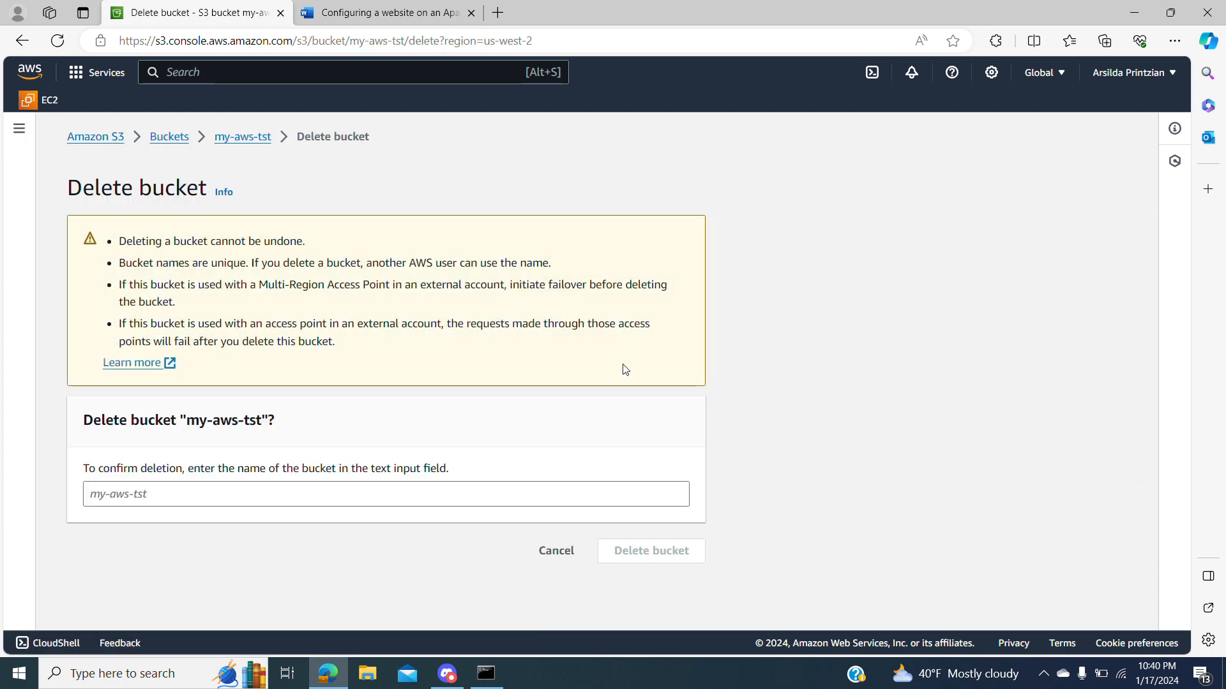
left_click(323, 500)
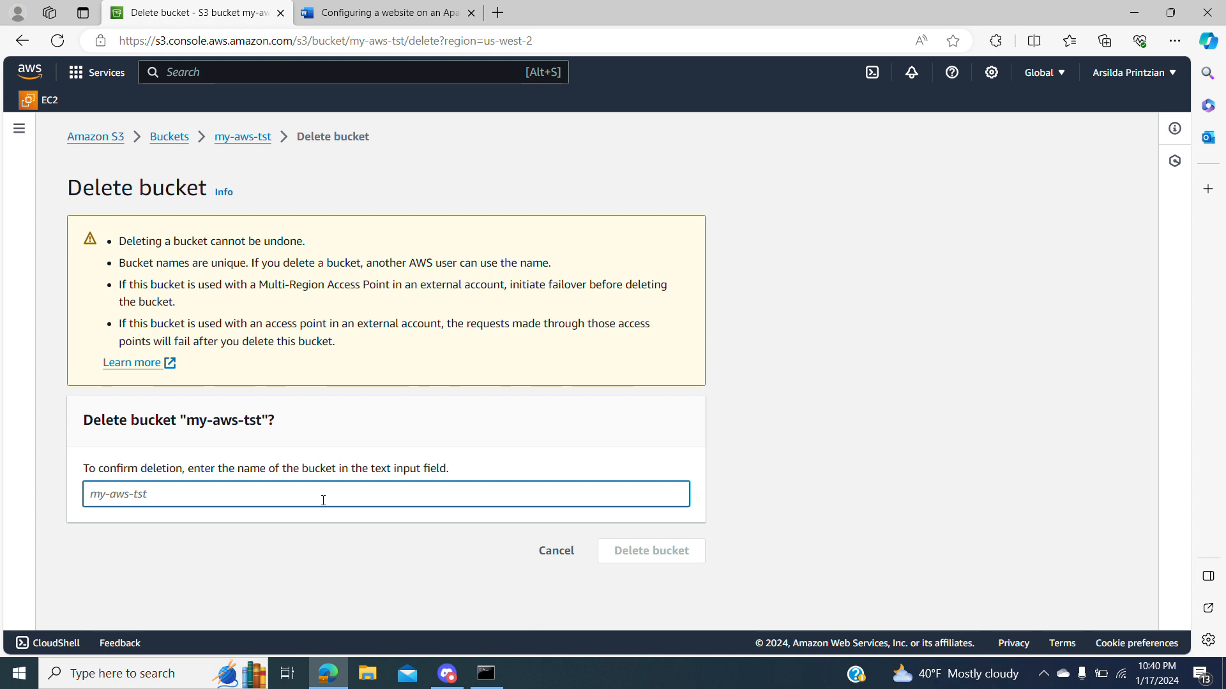
type("my-aws-tst")
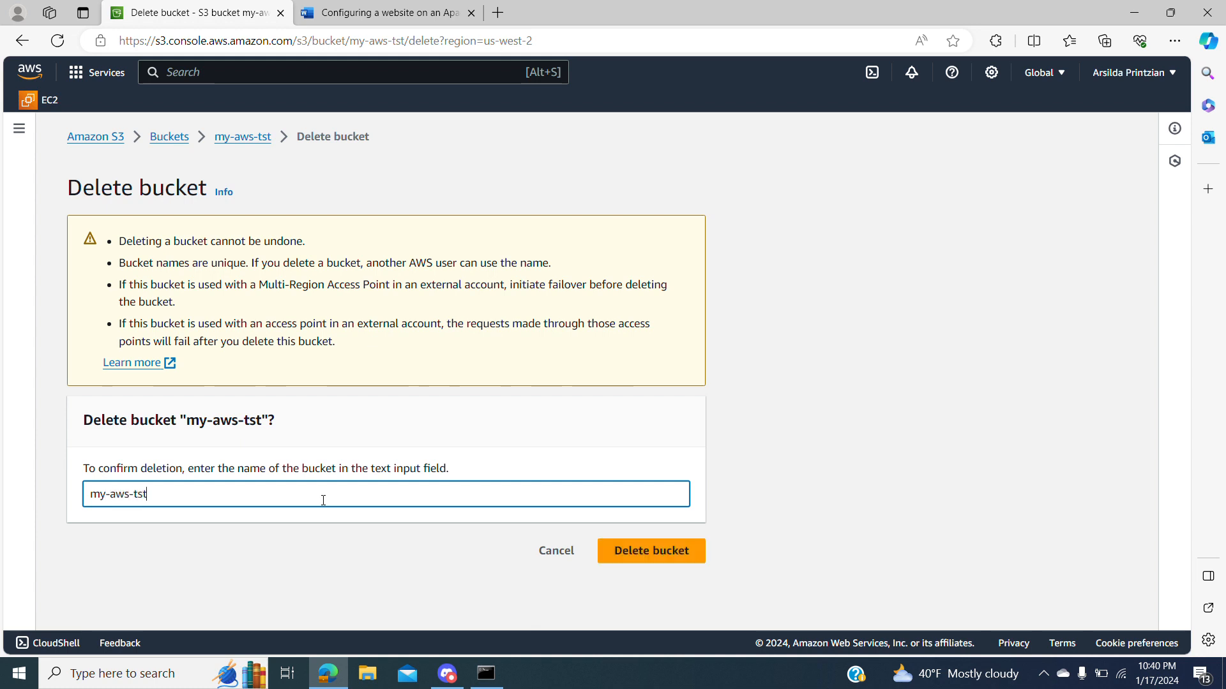
left_click(649, 561)
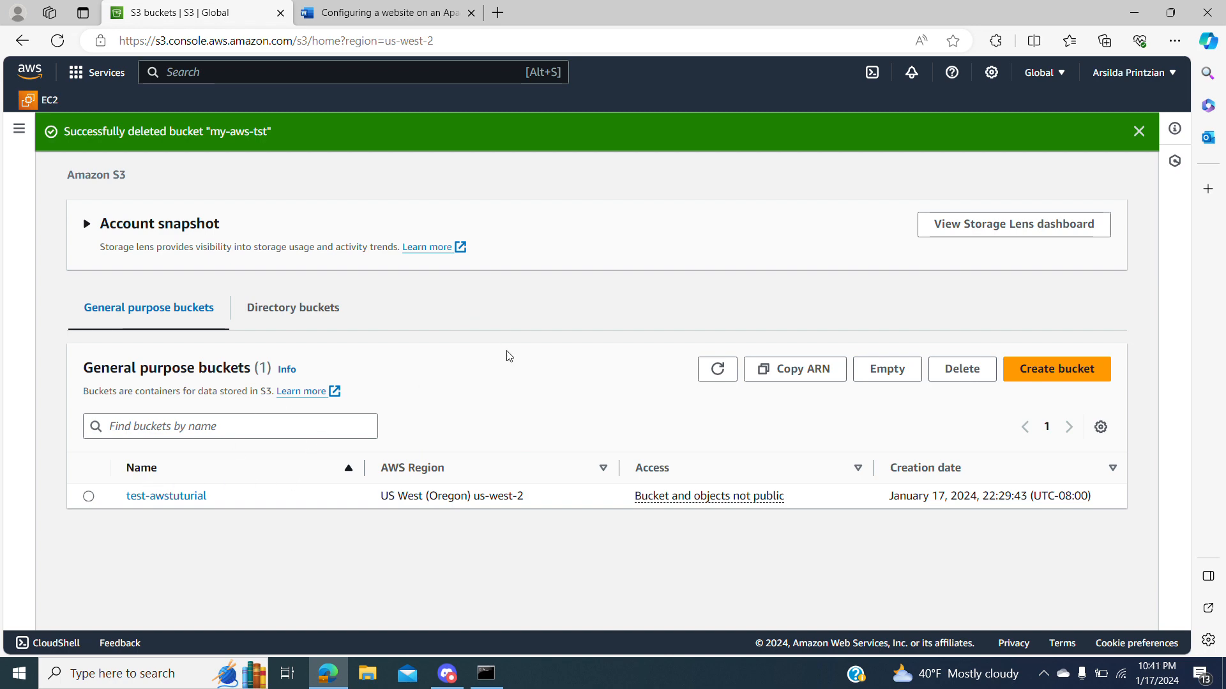
Switch to Command Prompt, run "aws s3 ls" again to check the remaining buckets, and return to the S3 console.
left_click(486, 673)
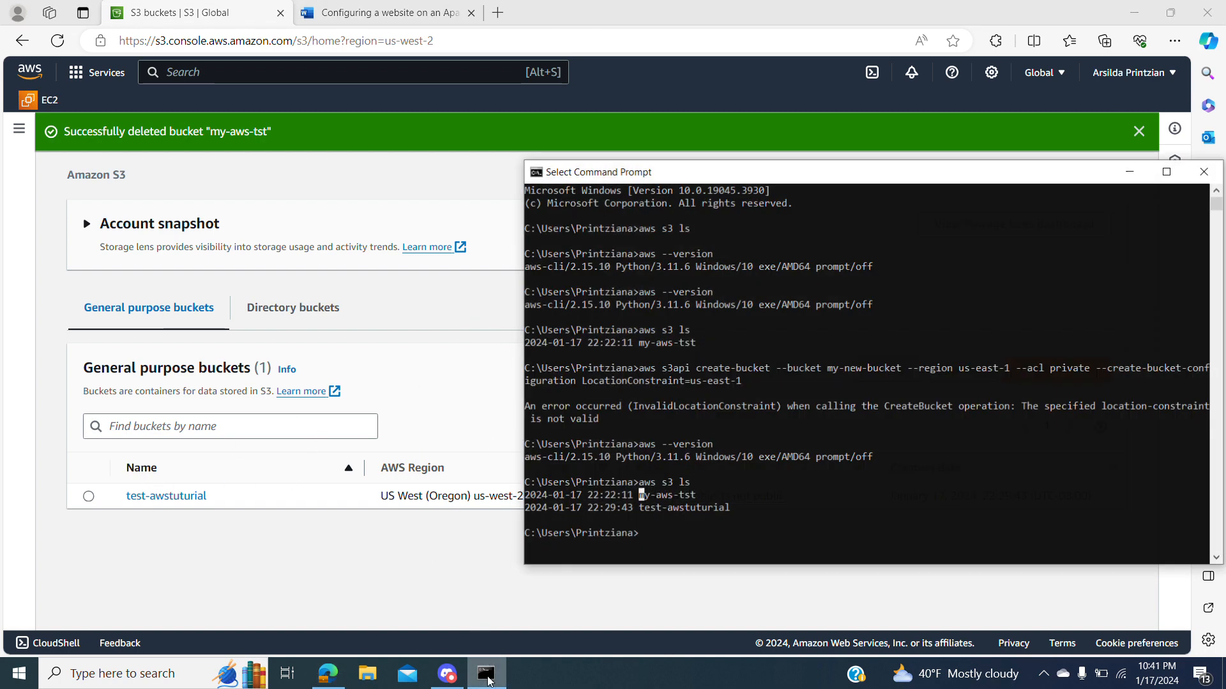
key("Up")
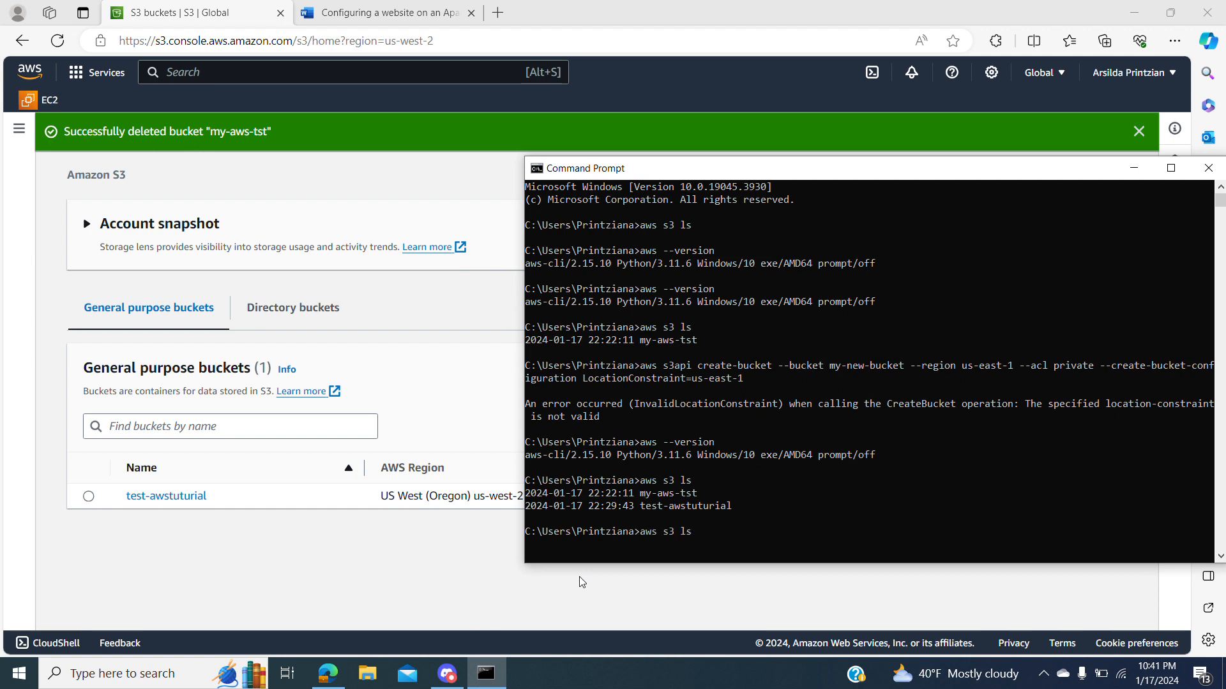
key("Return")
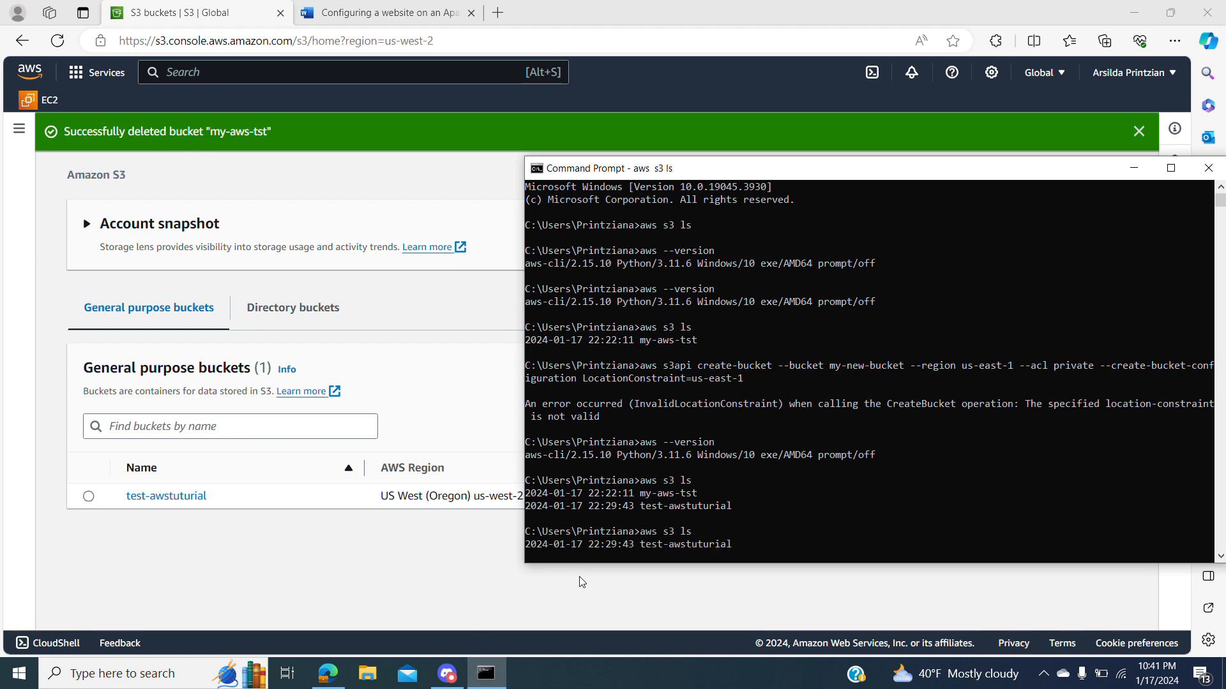
left_click_drag(737, 534, 533, 529)
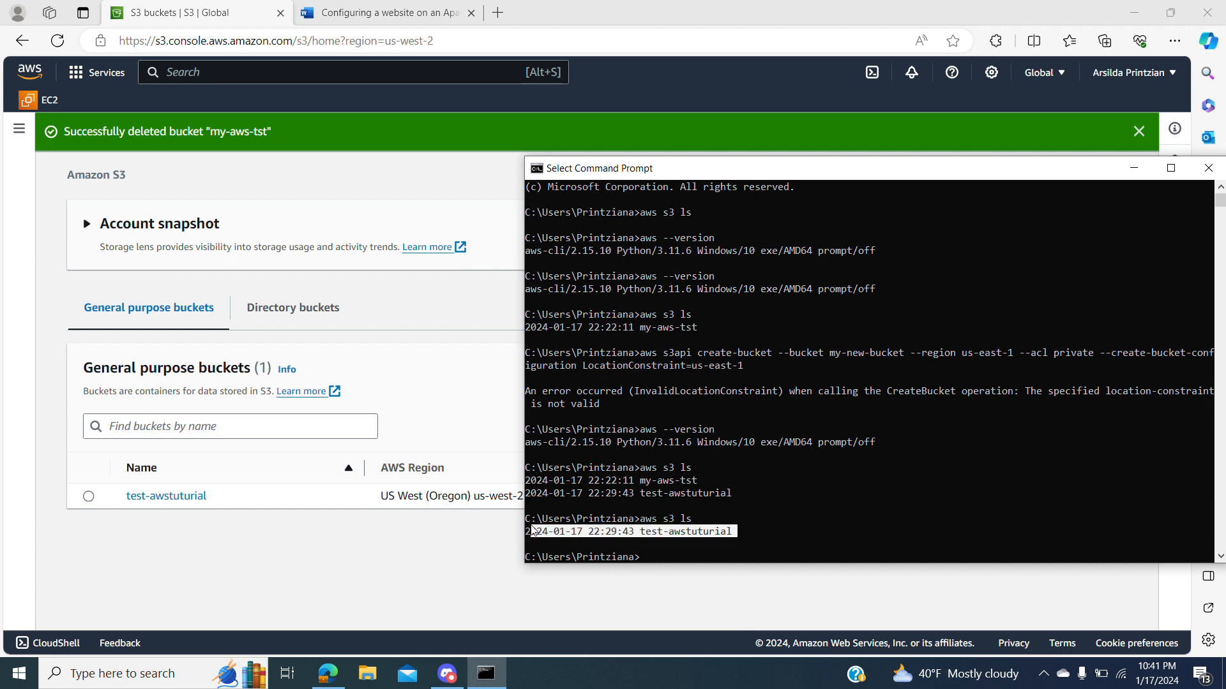
left_click(689, 493)
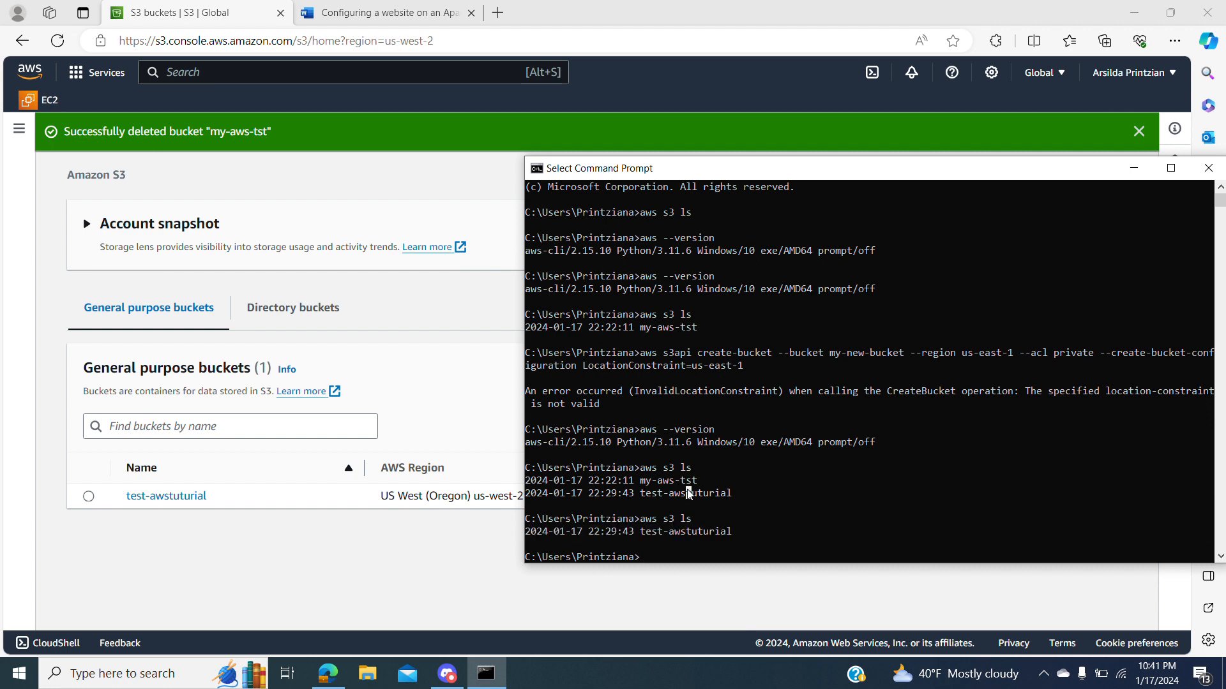
left_click(602, 519)
left_click(357, 589)
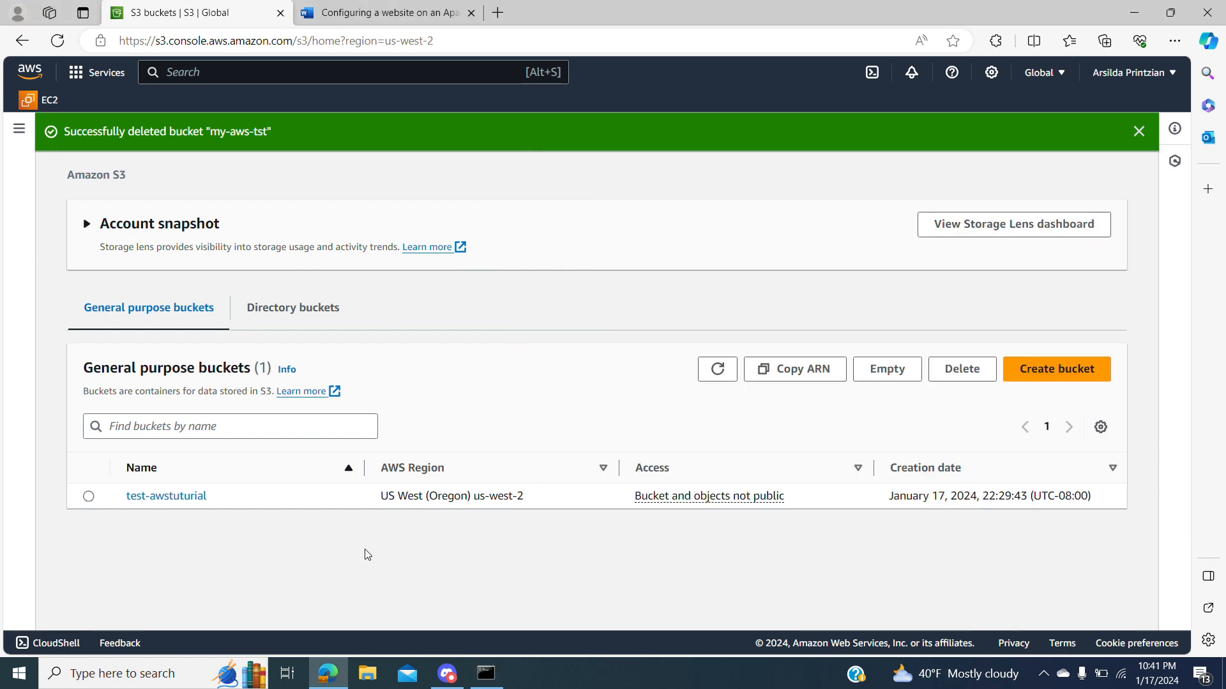